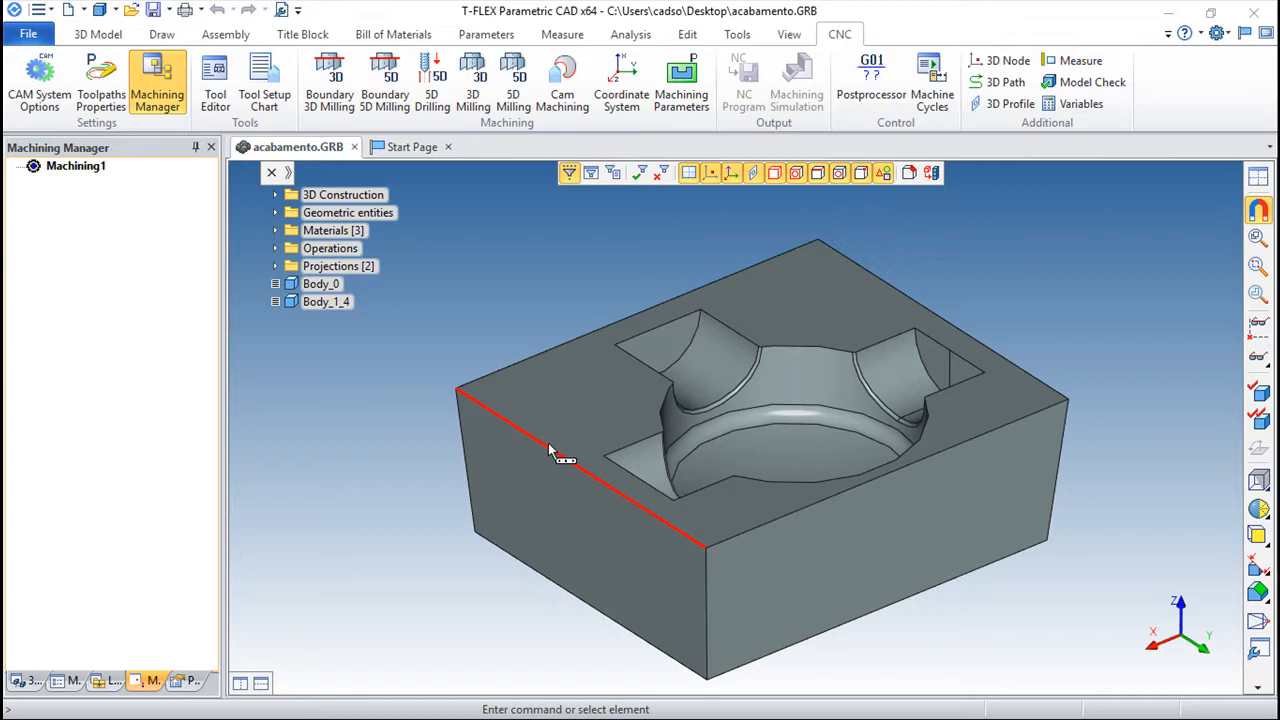
# Start a Boundary 3D Milling toolpath with the Fine Milling strategy and select the cavity block Body_0 as the machined body
pyautogui.moveTo(894, 557); pyautogui.dragTo(722, 368, button='middle')
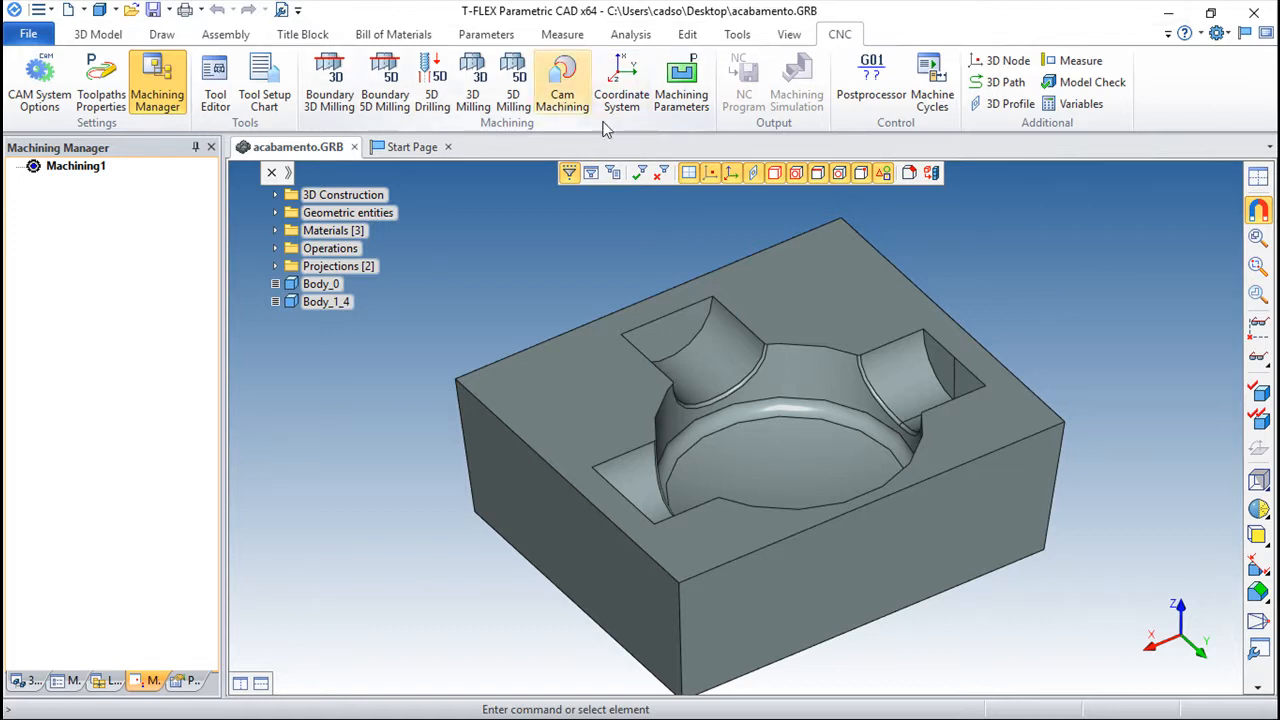
pyautogui.click(330, 92)
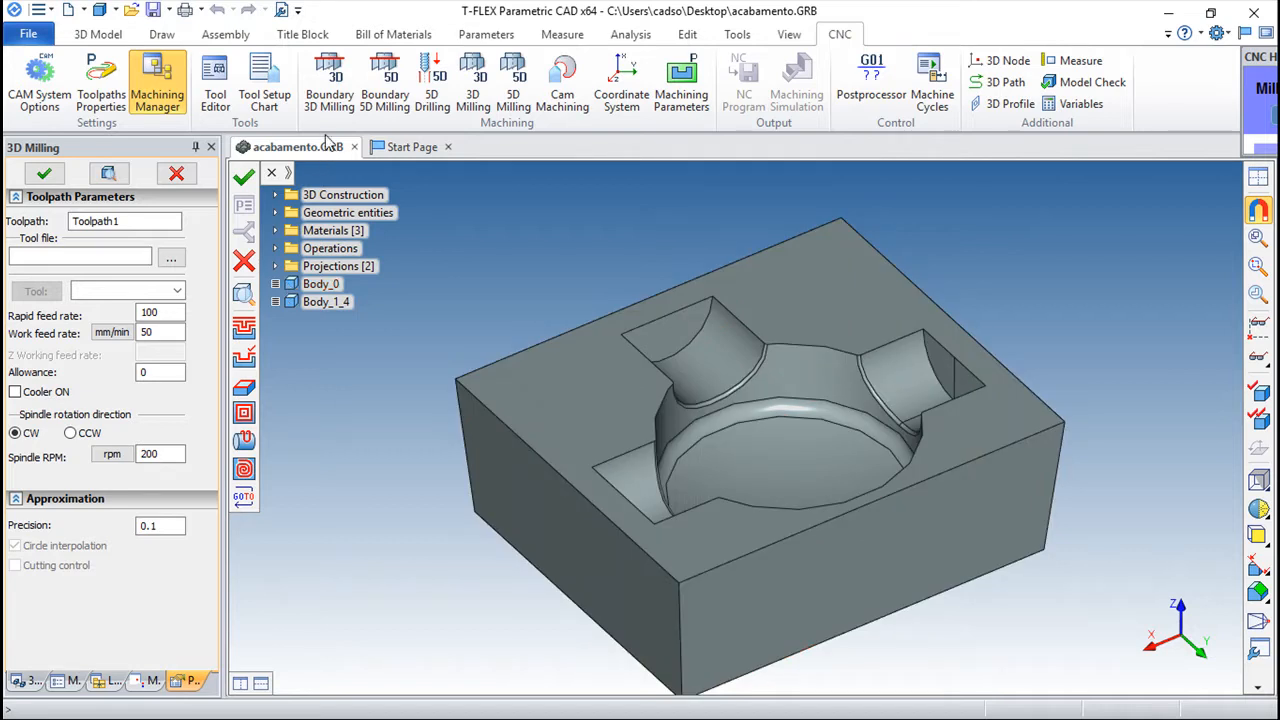
pyautogui.click(244, 358)
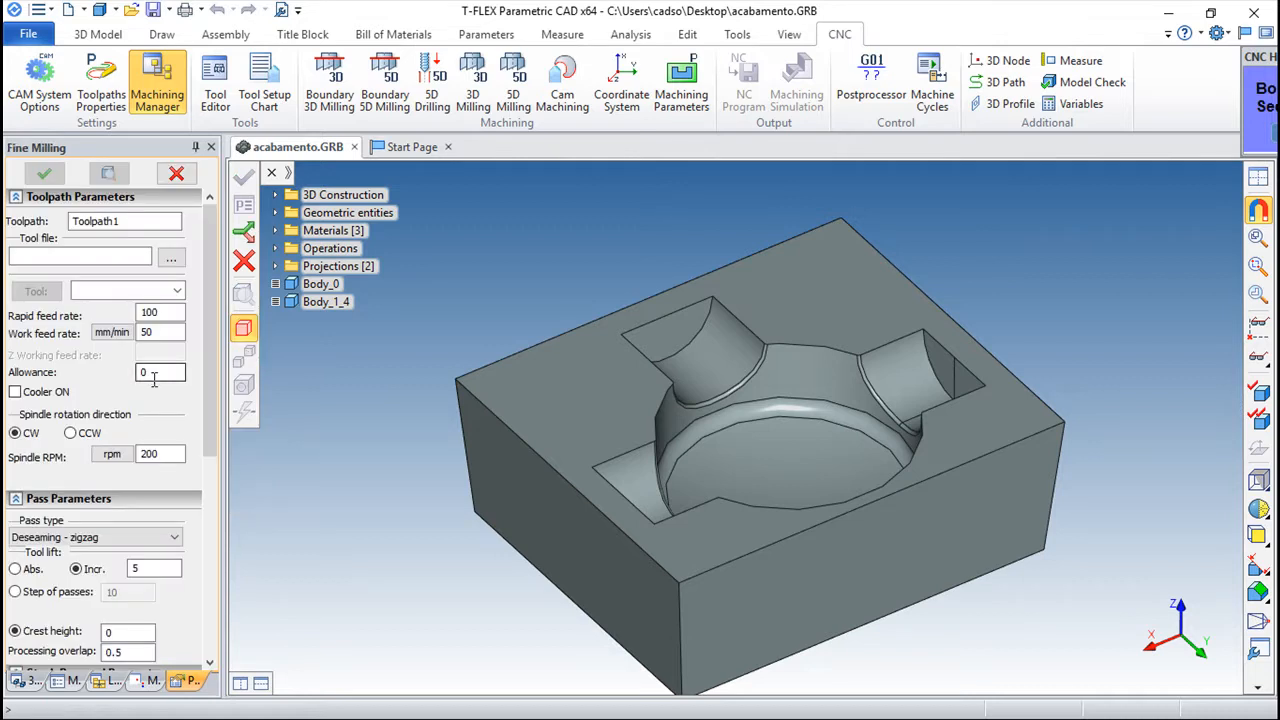
pyautogui.click(738, 320)
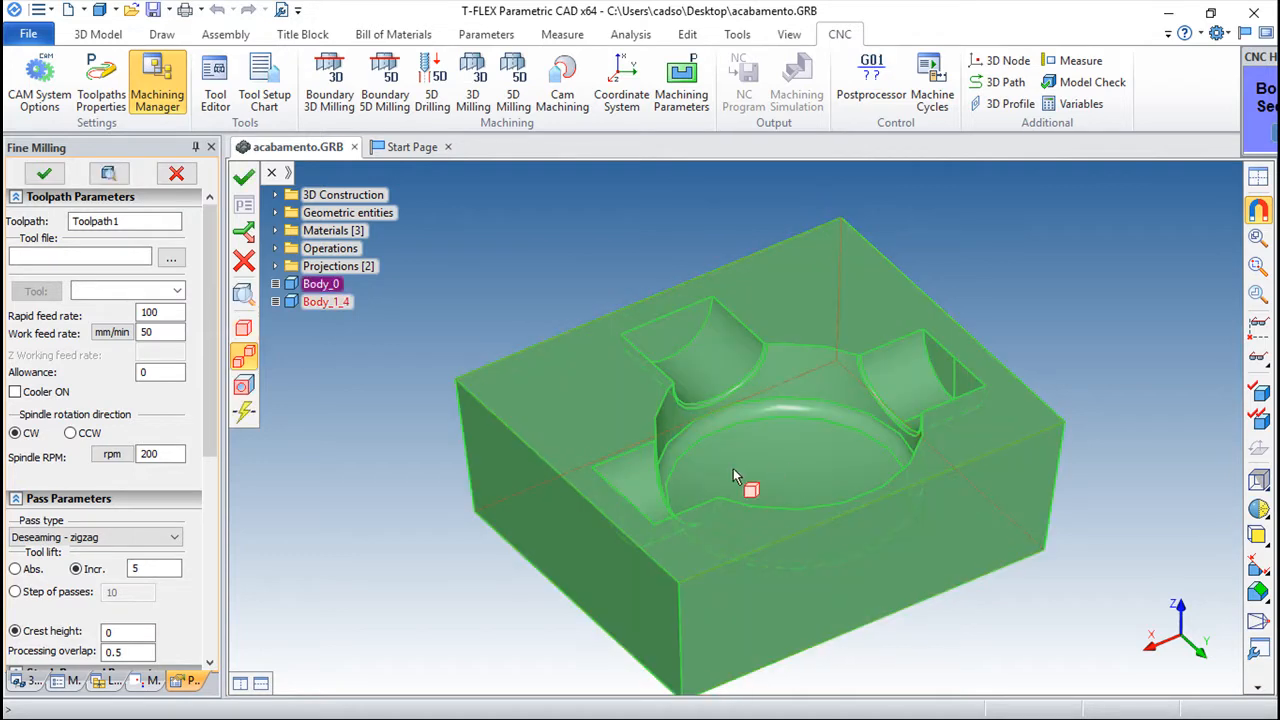
# Load the tool file 3d_milling.too, assign tool 3 to the toolpath and review its parameters in the Tool Editor
pyautogui.click(172, 259)
pyautogui.doubleClick(621, 155)
pyautogui.click(172, 291)
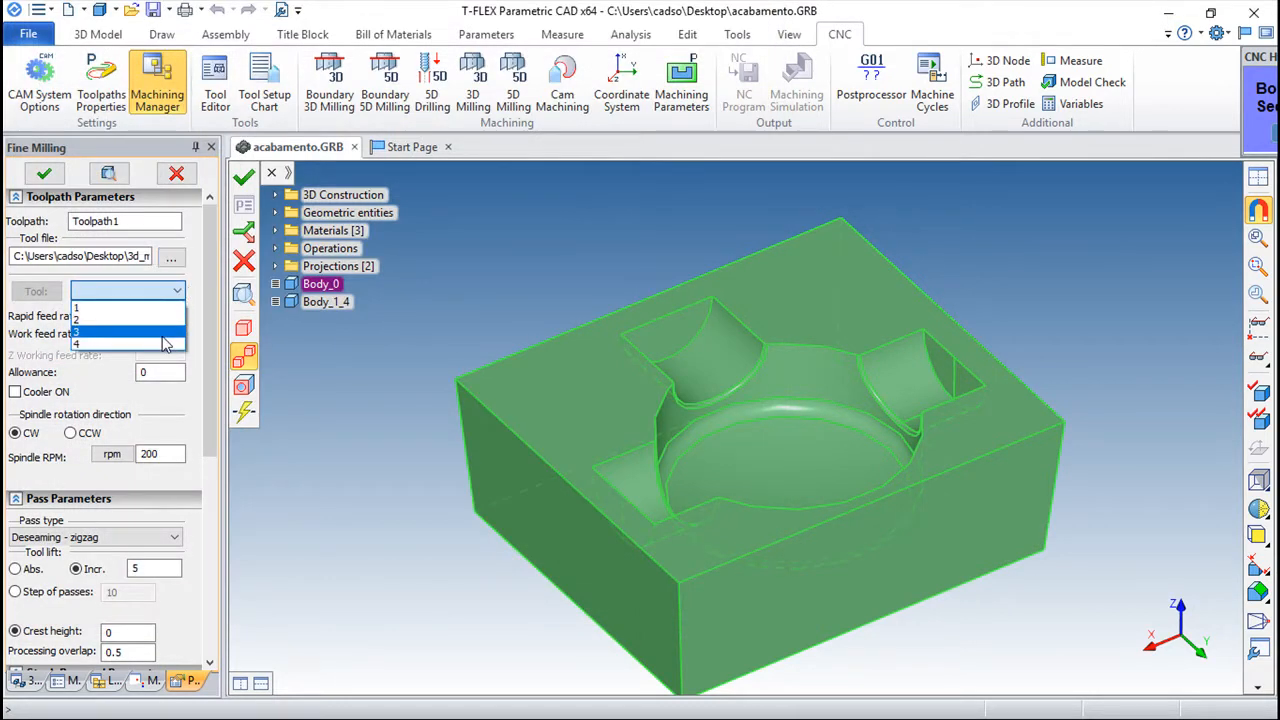
pyautogui.click(164, 338)
pyautogui.click(36, 291)
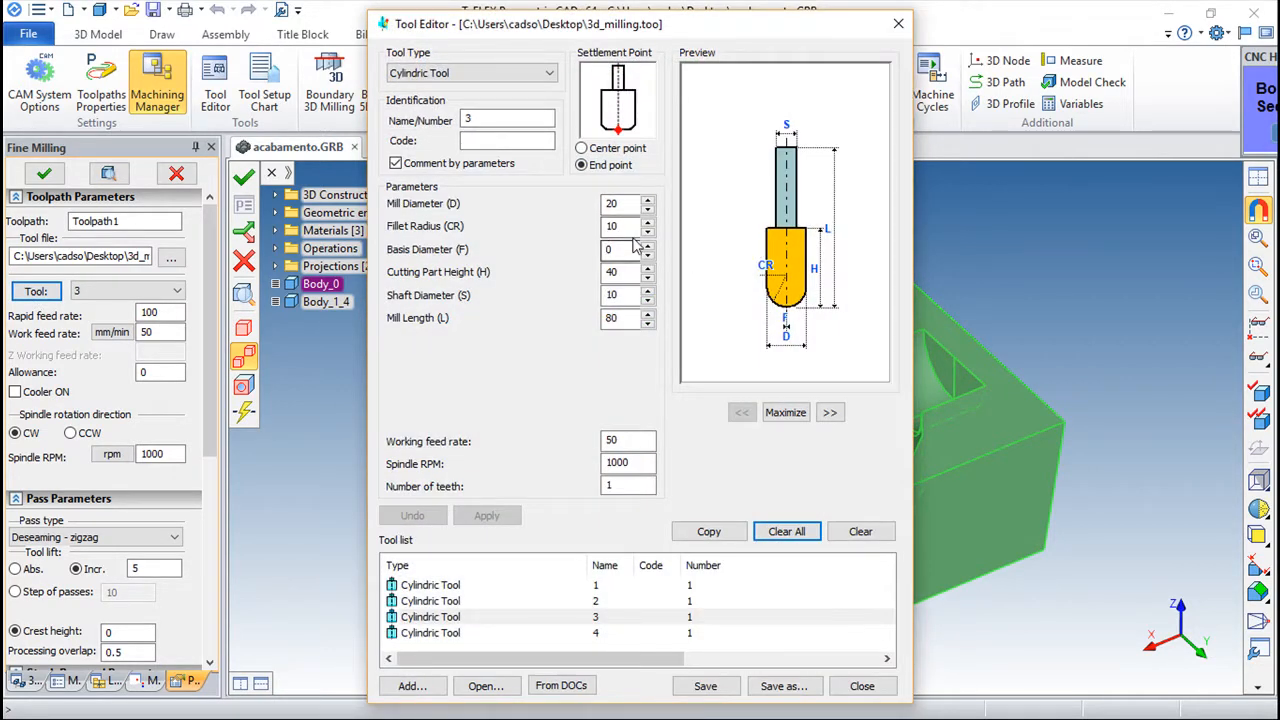
pyautogui.click(860, 686)
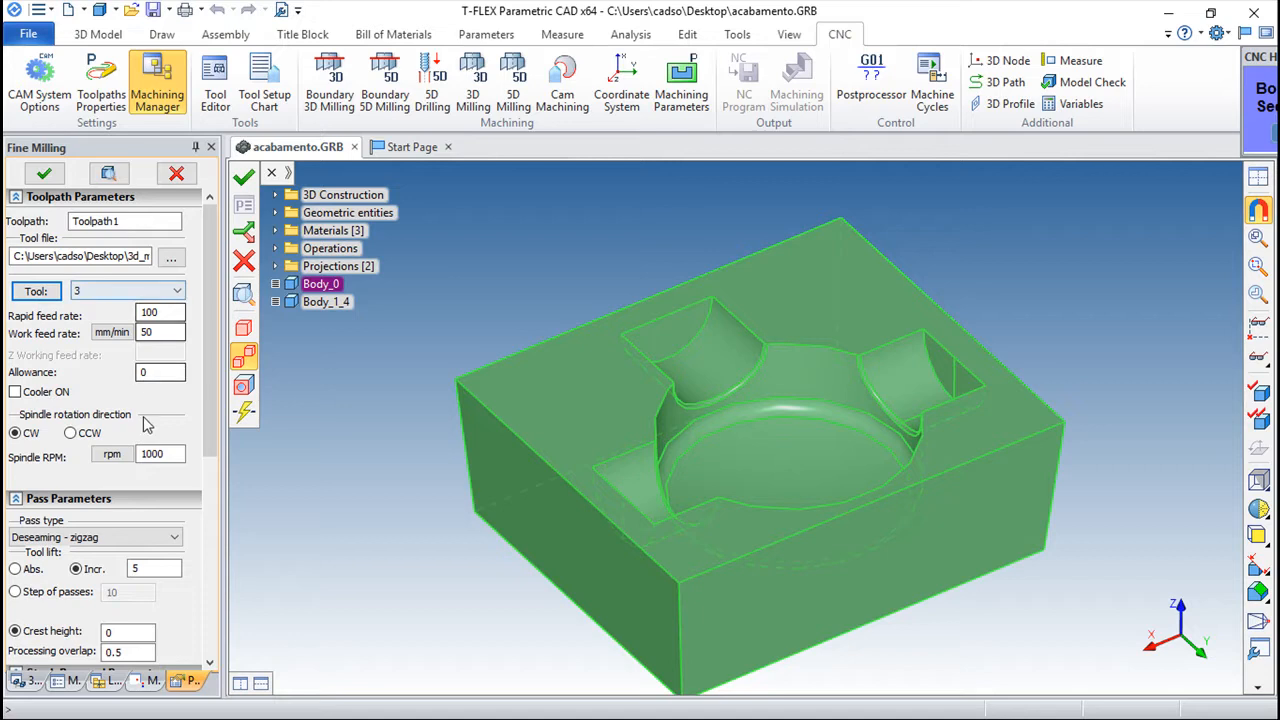
# Use the Deseaming - zigzag pass type and define the passes by a step of 3
pyautogui.scroll(-2, 136, 265)
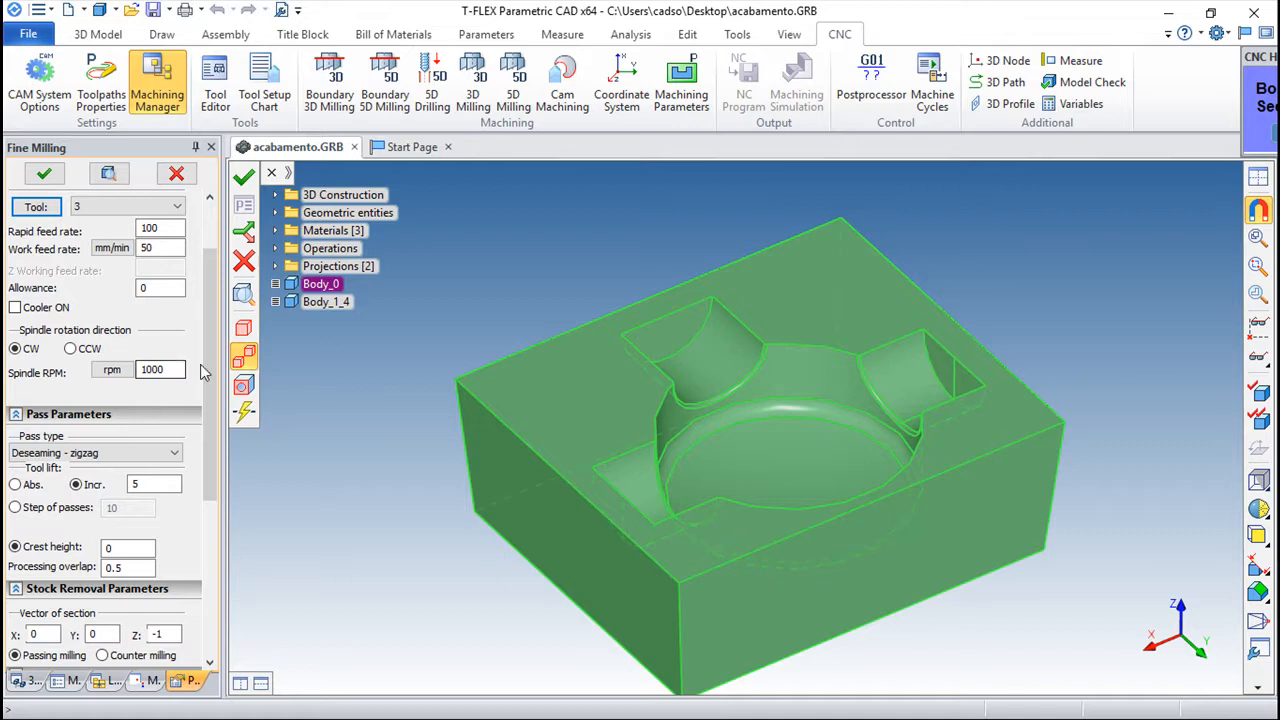
pyautogui.moveTo(206, 372); pyautogui.dragTo(201, 450)
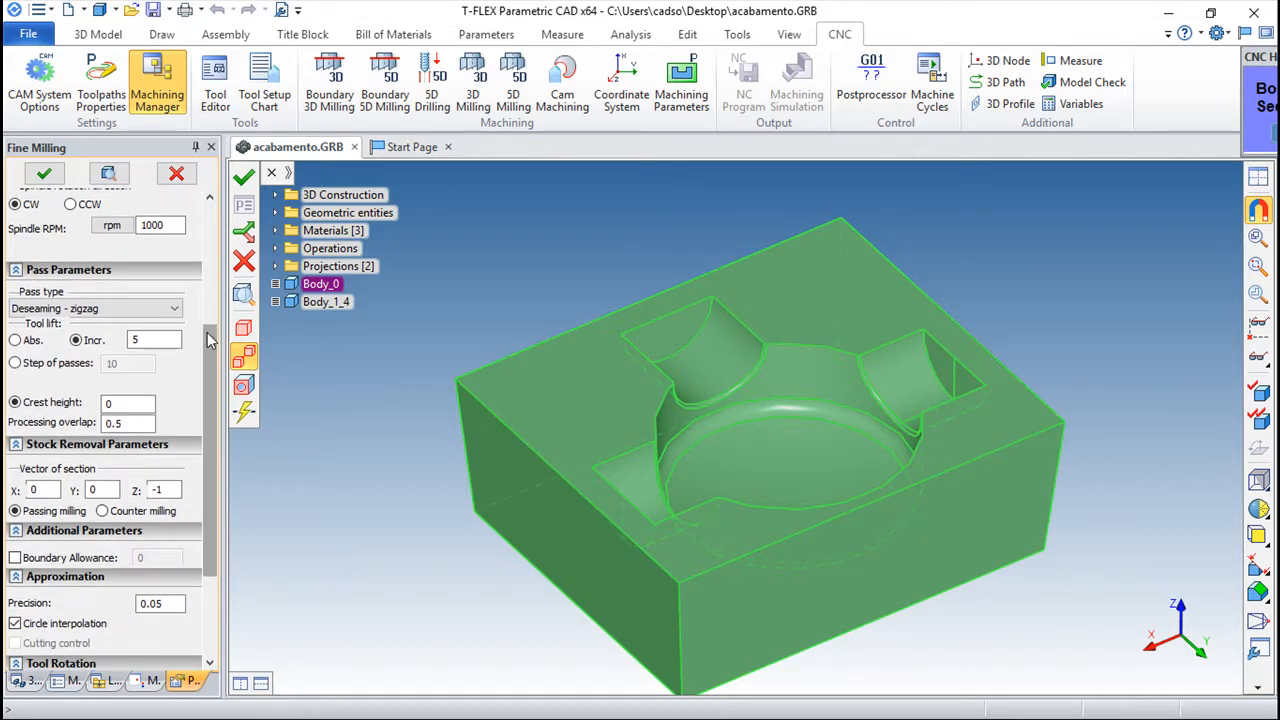
pyautogui.click(176, 309)
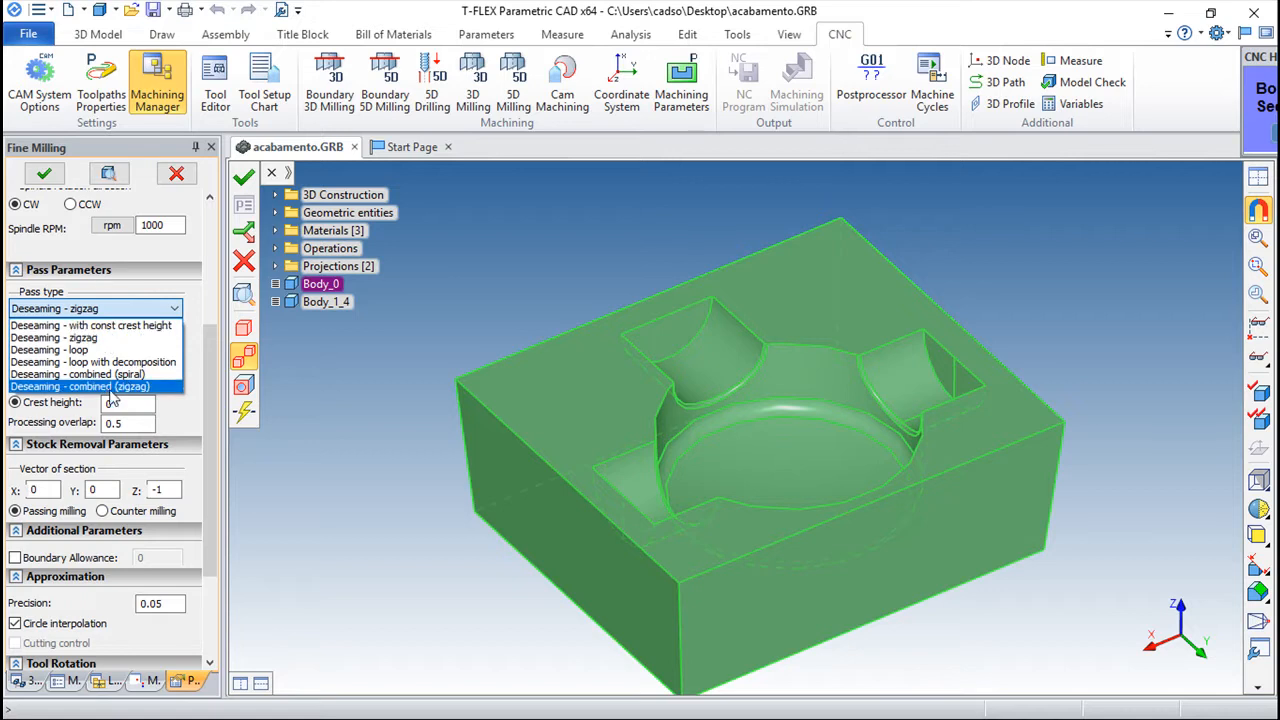
pyautogui.click(125, 339)
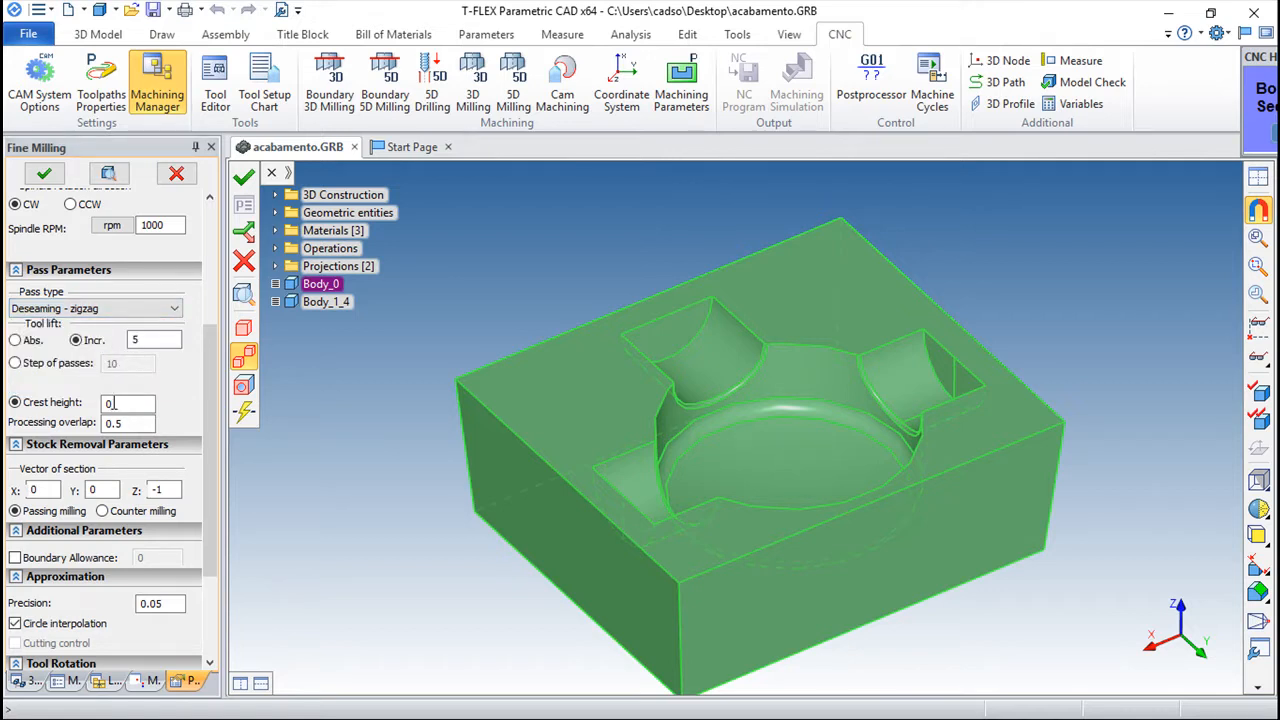
pyautogui.click(15, 365)
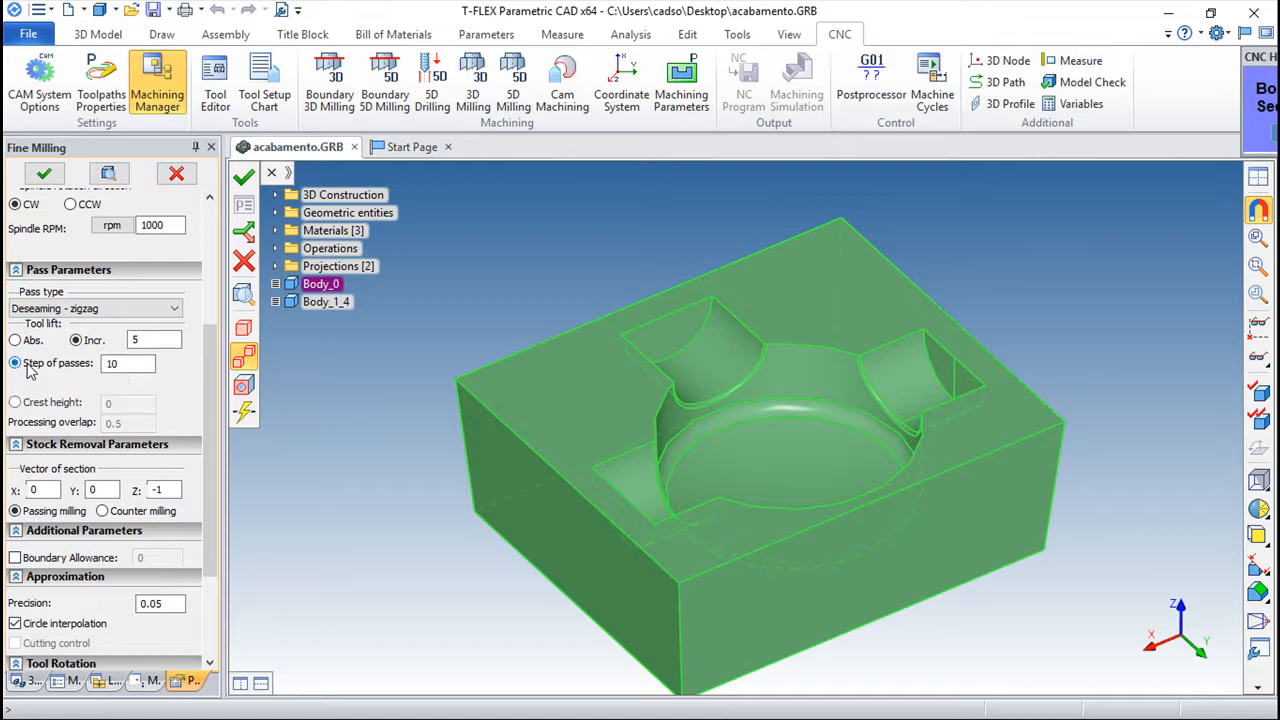
pyautogui.doubleClick(148, 363)
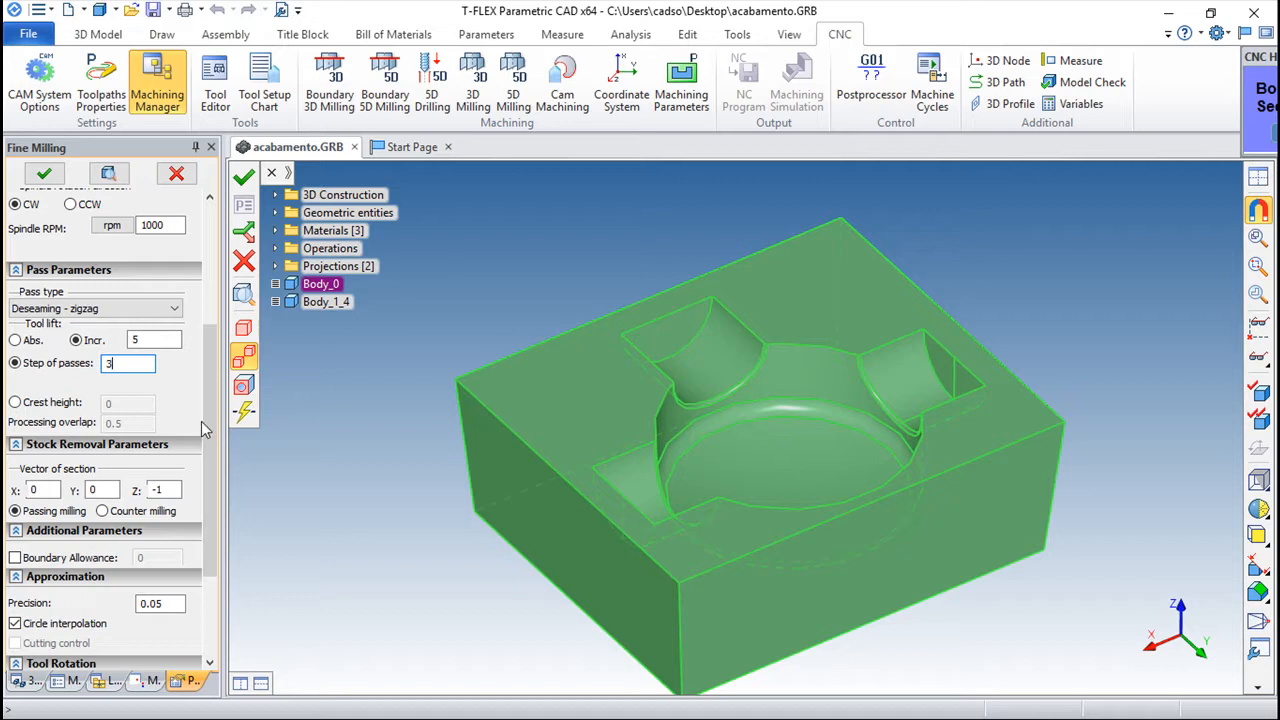
# Set the approximation precision to 0.1, calculate the fine milling toolpath and view its passes in the cavity
pyautogui.moveTo(212, 430); pyautogui.dragTo(215, 517)
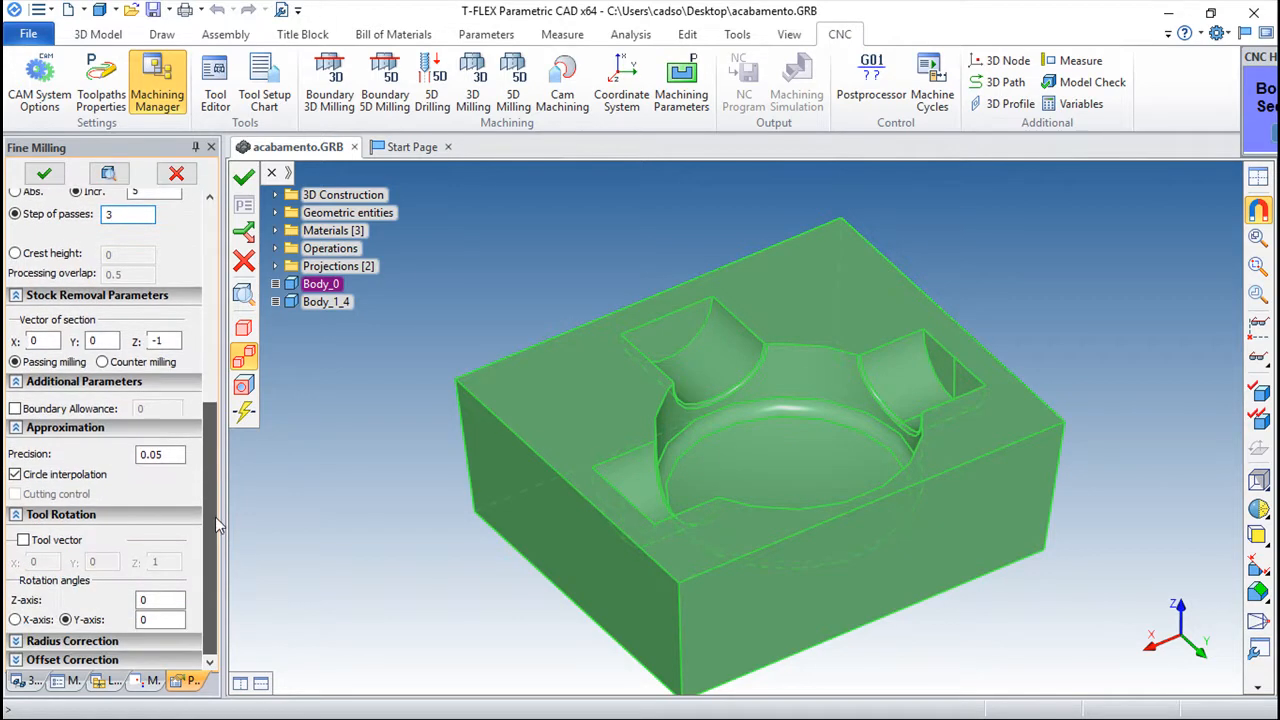
pyautogui.doubleClick(179, 454)
pyautogui.write('.1')
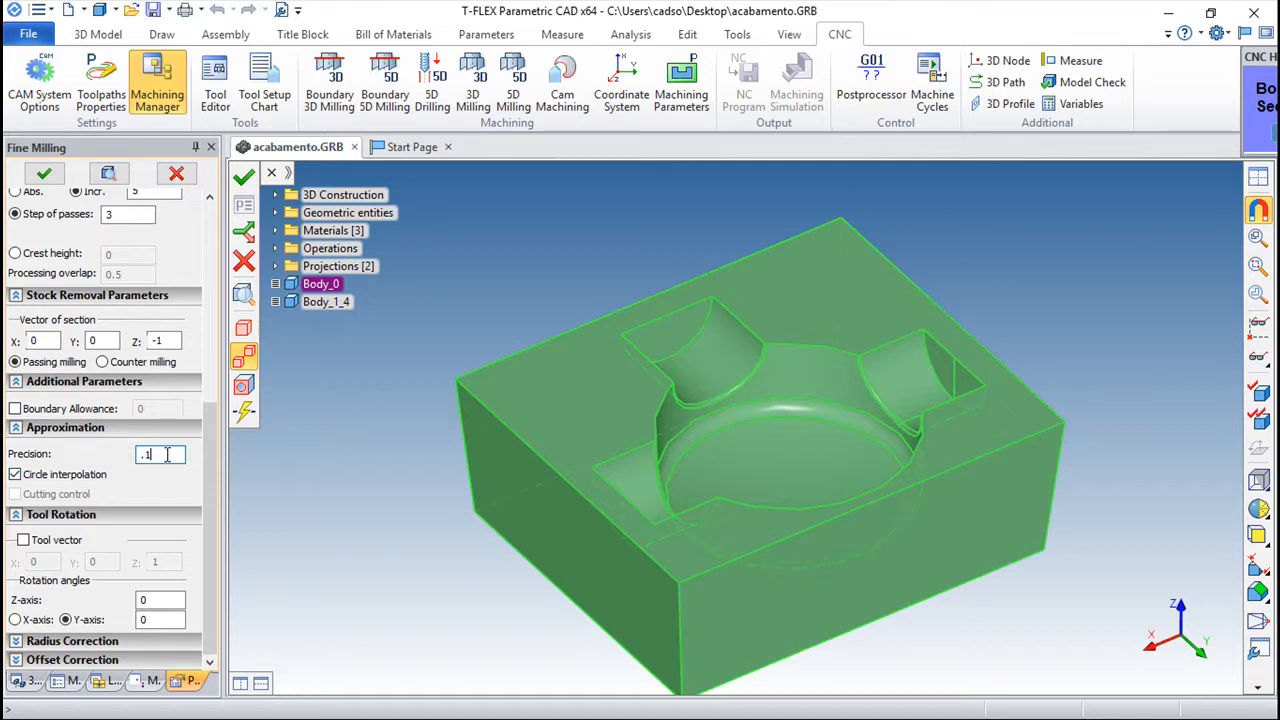
pyautogui.click(243, 176)
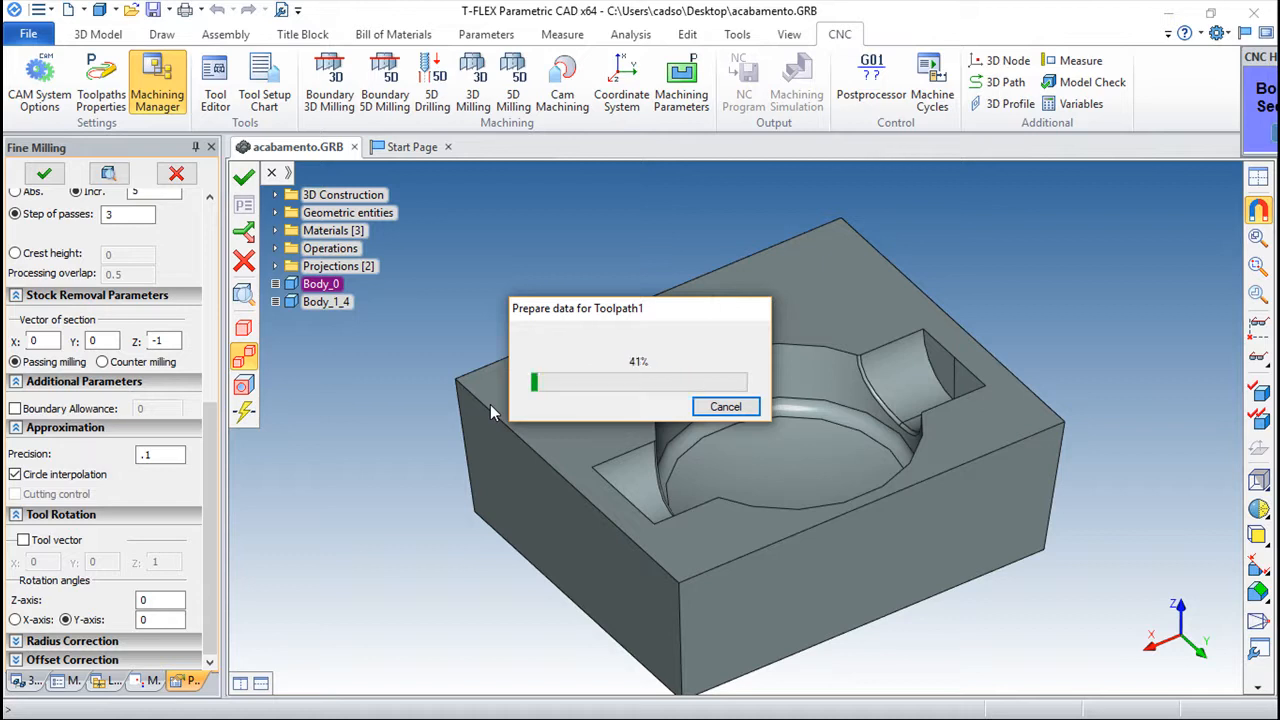
pyautogui.scroll(3, 728, 453)
pyautogui.moveTo(797, 445); pyautogui.dragTo(704, 405, button='middle')
pyautogui.moveTo(702, 461)
pyautogui.mouseDown()
pyautogui.moveTo(717, 554)
pyautogui.moveTo(733, 504)
pyautogui.moveTo(737, 531)
pyautogui.moveTo(708, 478)
pyautogui.mouseUp()
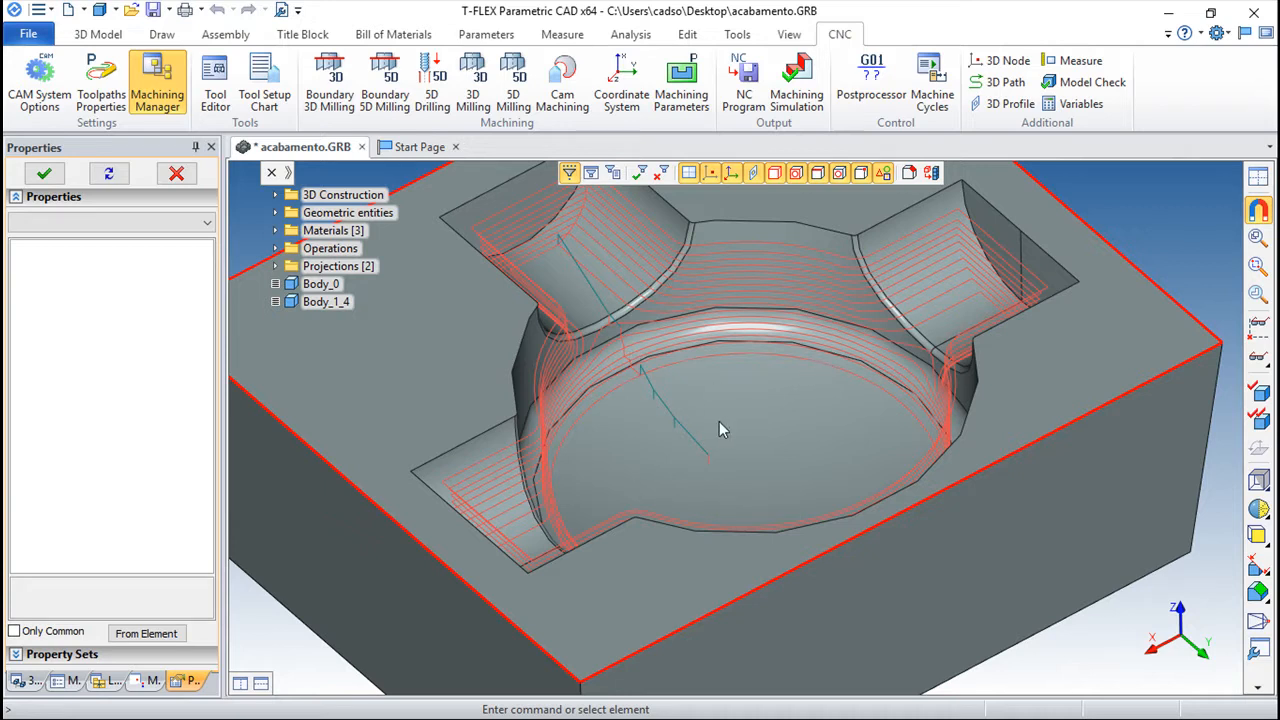
pyautogui.moveTo(707, 446); pyautogui.dragTo(667, 508)
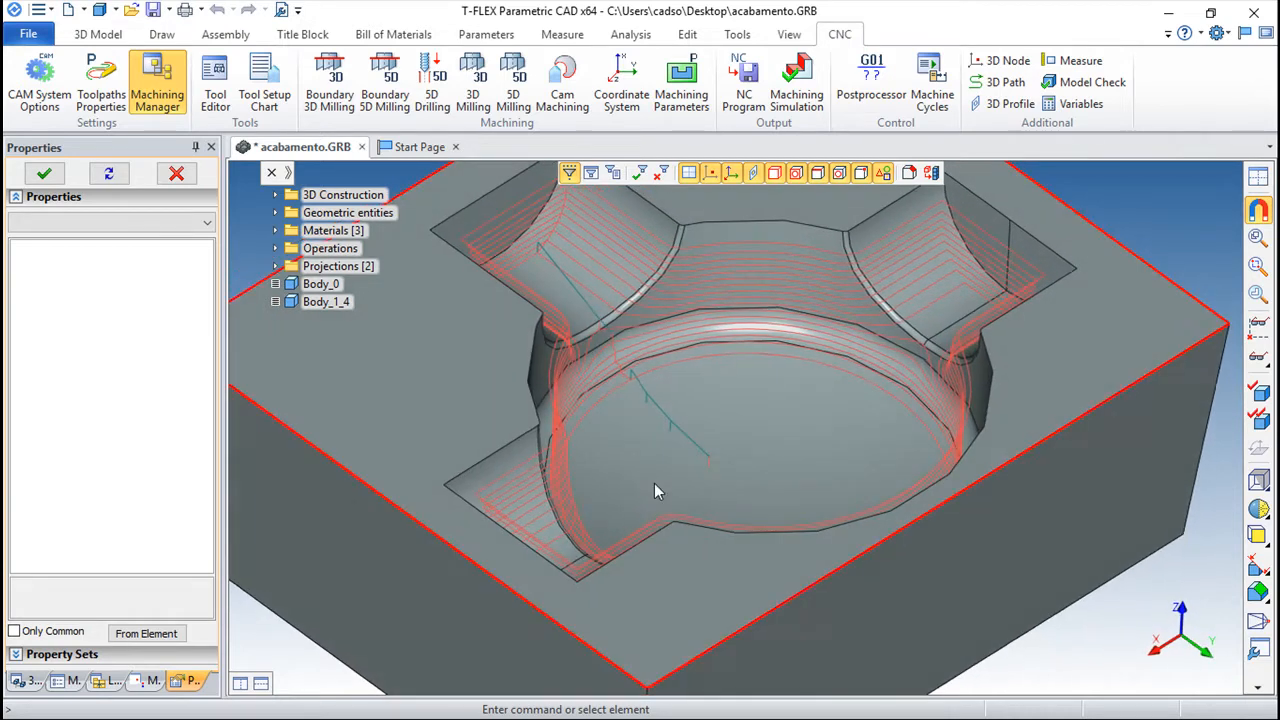
# Reopen Toolpath1 for editing, set its allowance to 0.5 and recalculate the toolpath
pyautogui.click(152, 681)
pyautogui.doubleClick(86, 186)
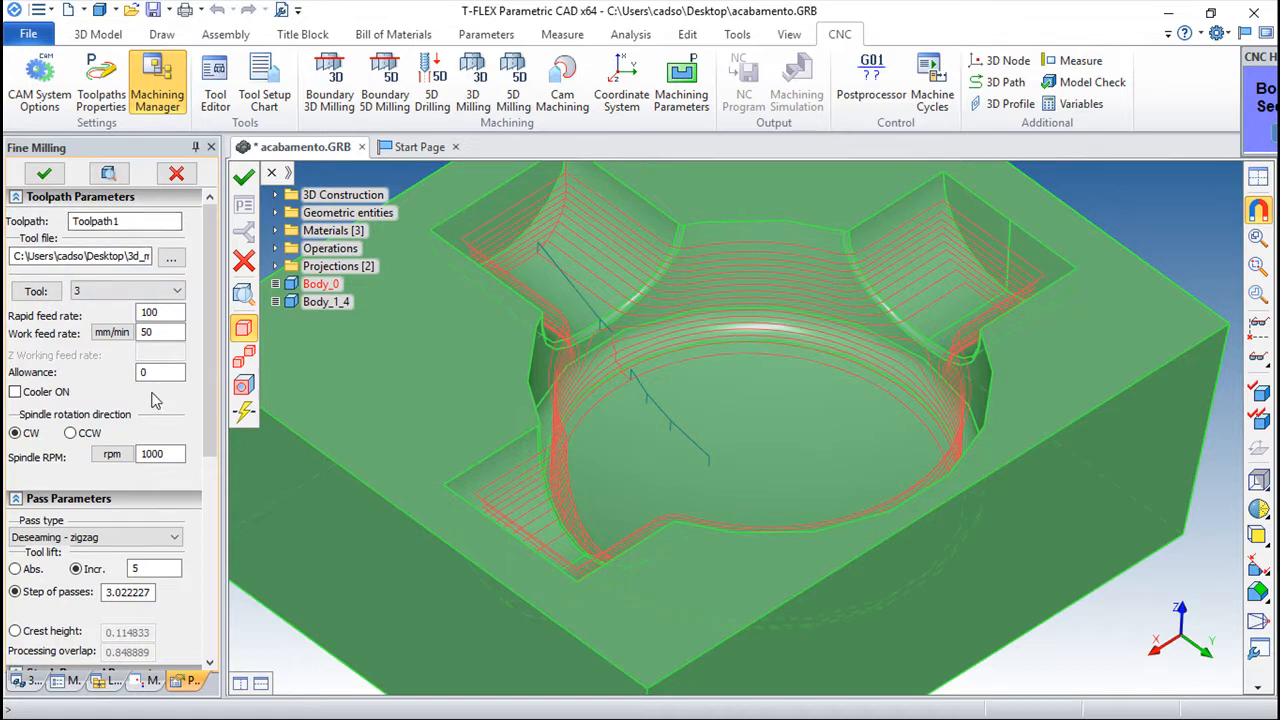
pyautogui.doubleClick(161, 372)
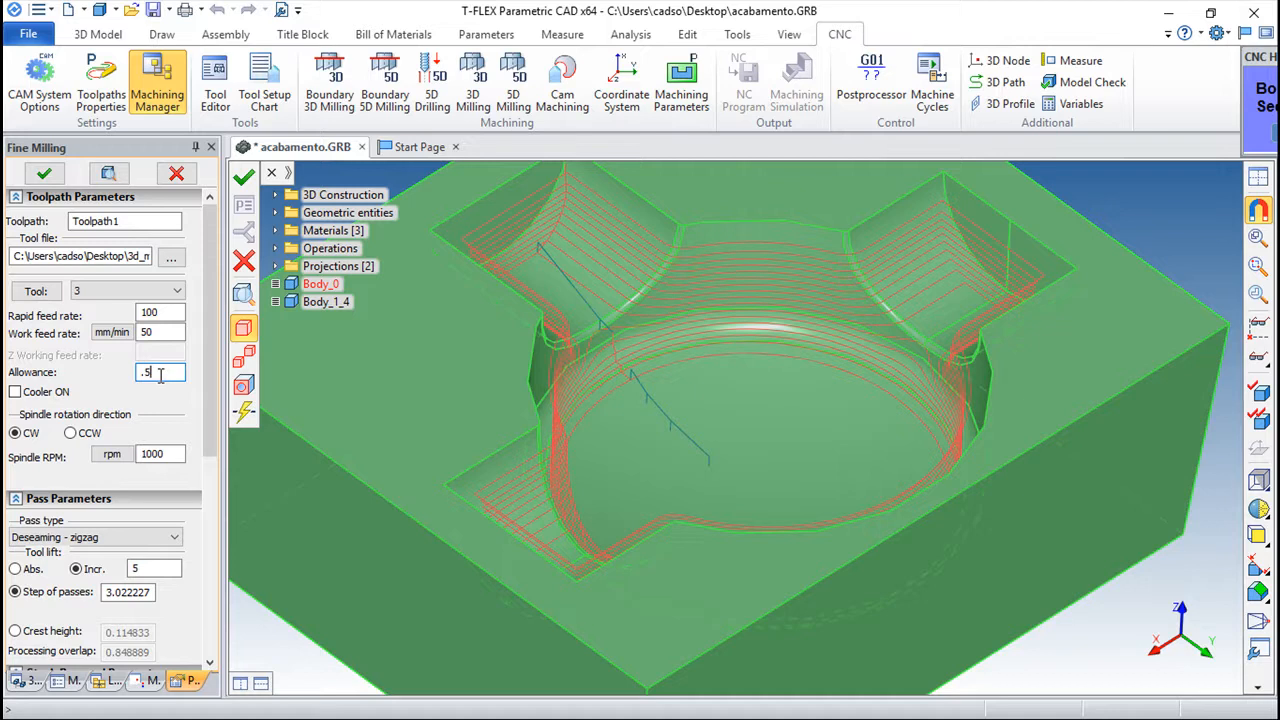
pyautogui.scroll(-5, 168, 594)
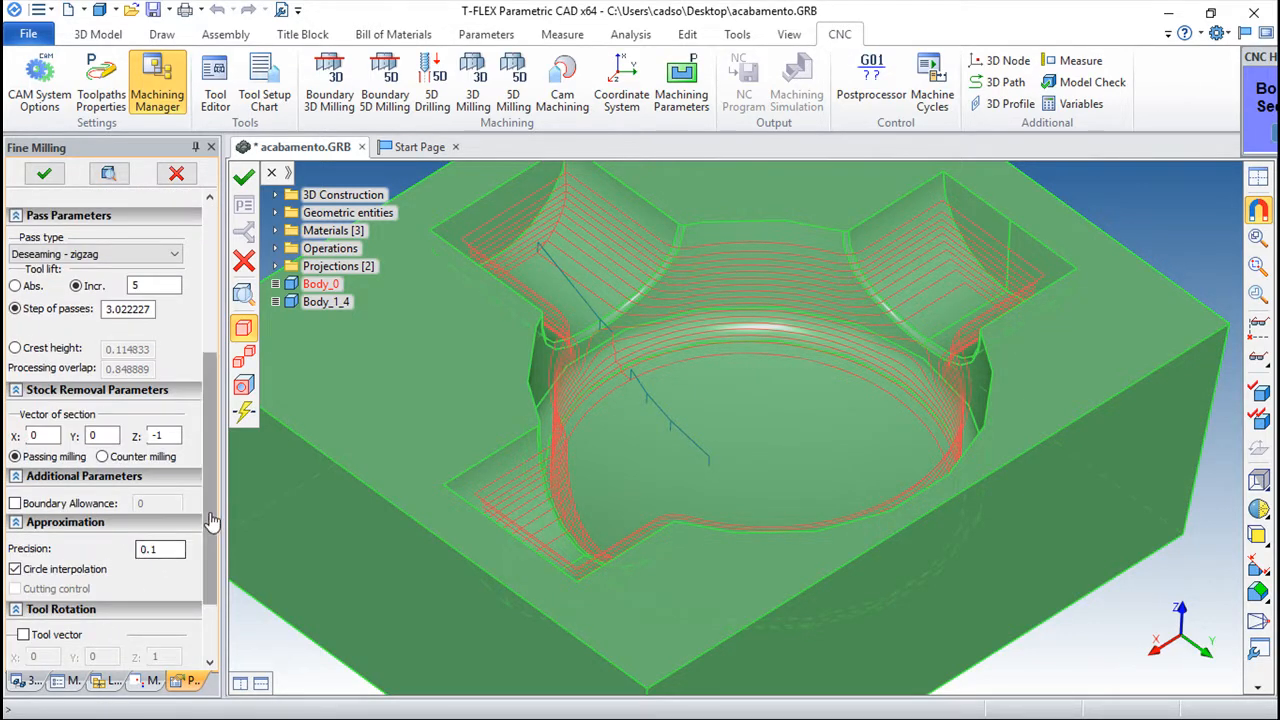
pyautogui.scroll(5, 208, 450)
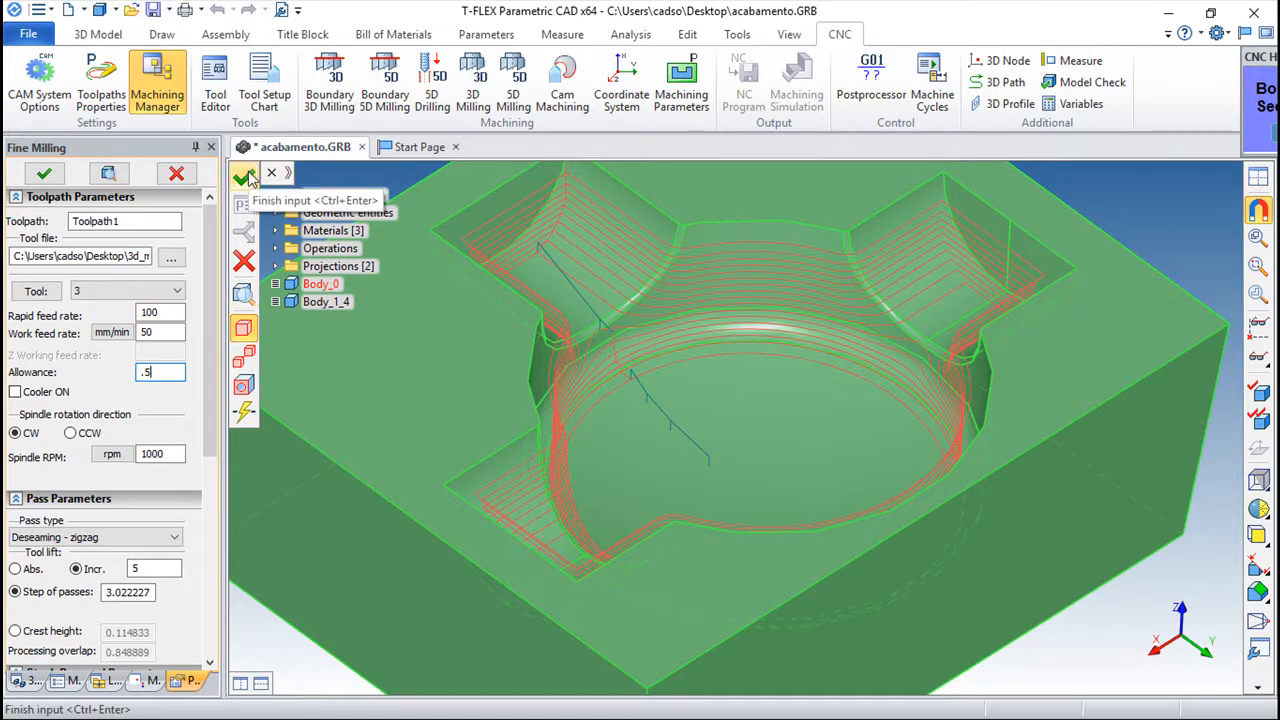
pyautogui.click(246, 177)
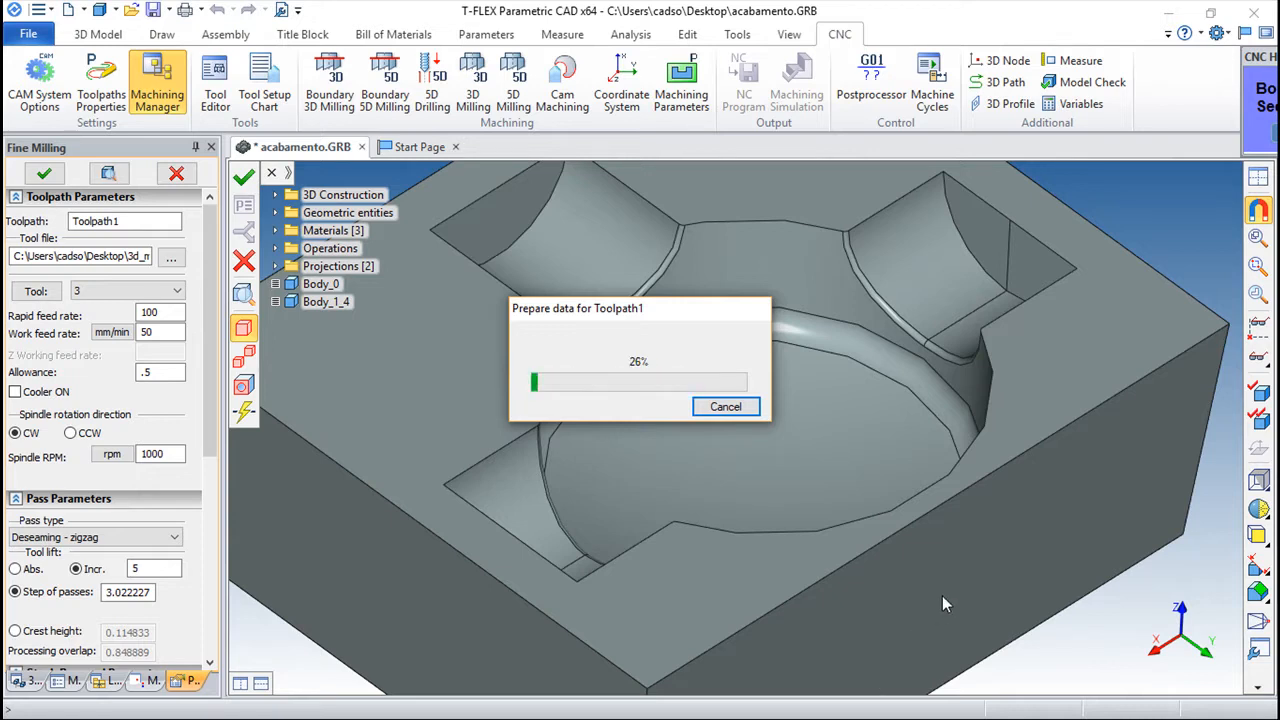
pyautogui.moveTo(891, 520)
pyautogui.mouseDown()
pyautogui.moveTo(869, 620)
pyautogui.moveTo(855, 629)
pyautogui.moveTo(866, 545)
pyautogui.moveTo(900, 525)
pyautogui.moveTo(886, 525)
pyautogui.mouseUp()
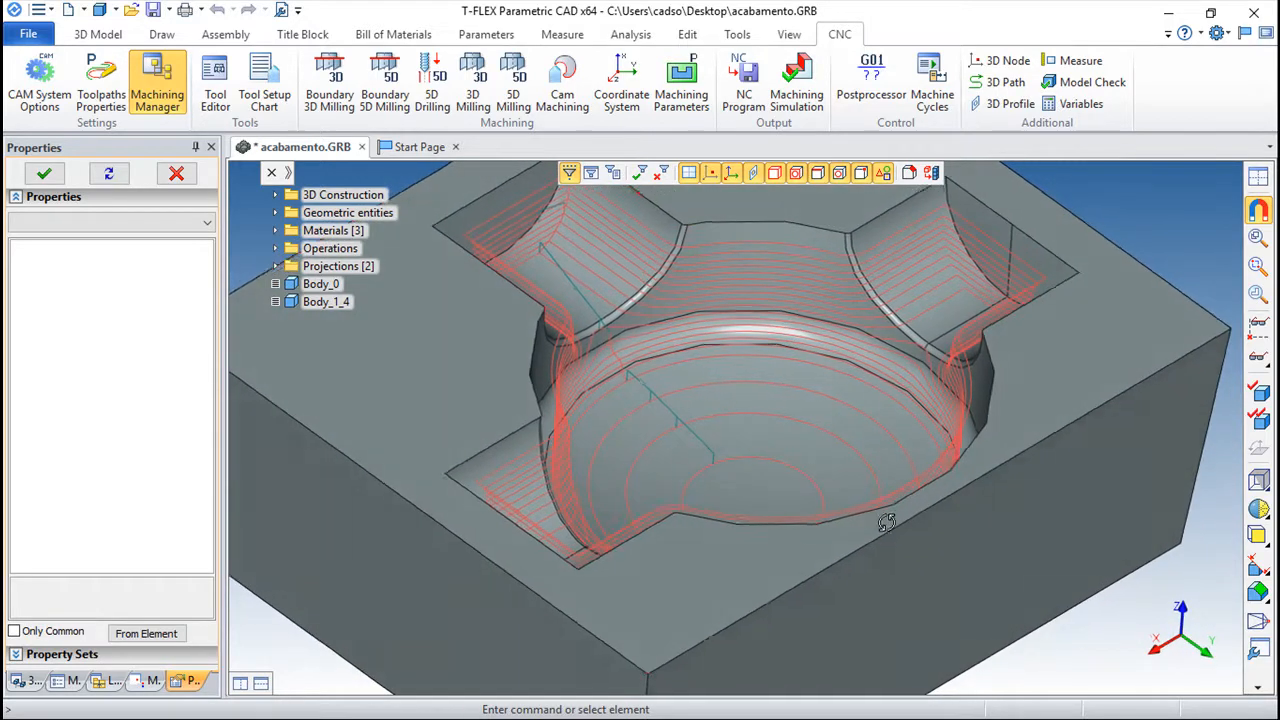
# Edit Toolpath1 to use the Deseaming - with const crest height pass type with a crest height of 0.05, and recalculate it
pyautogui.click(152, 681)
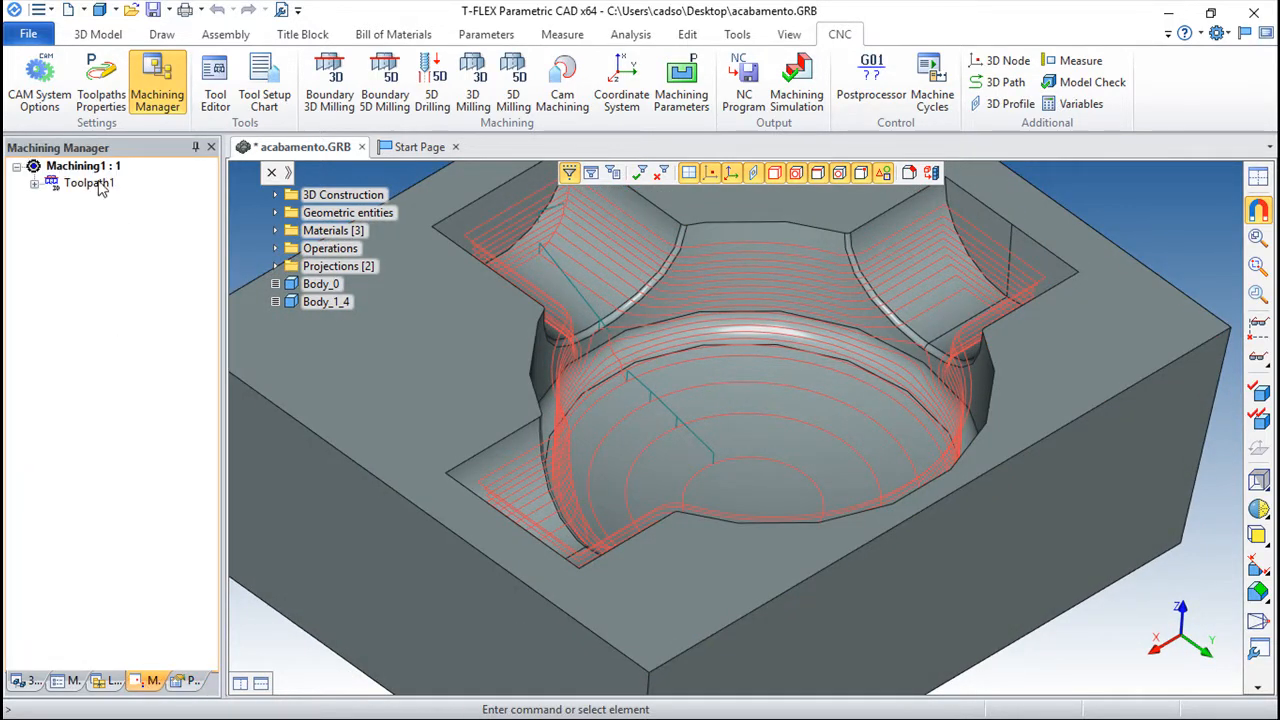
pyautogui.doubleClick(88, 184)
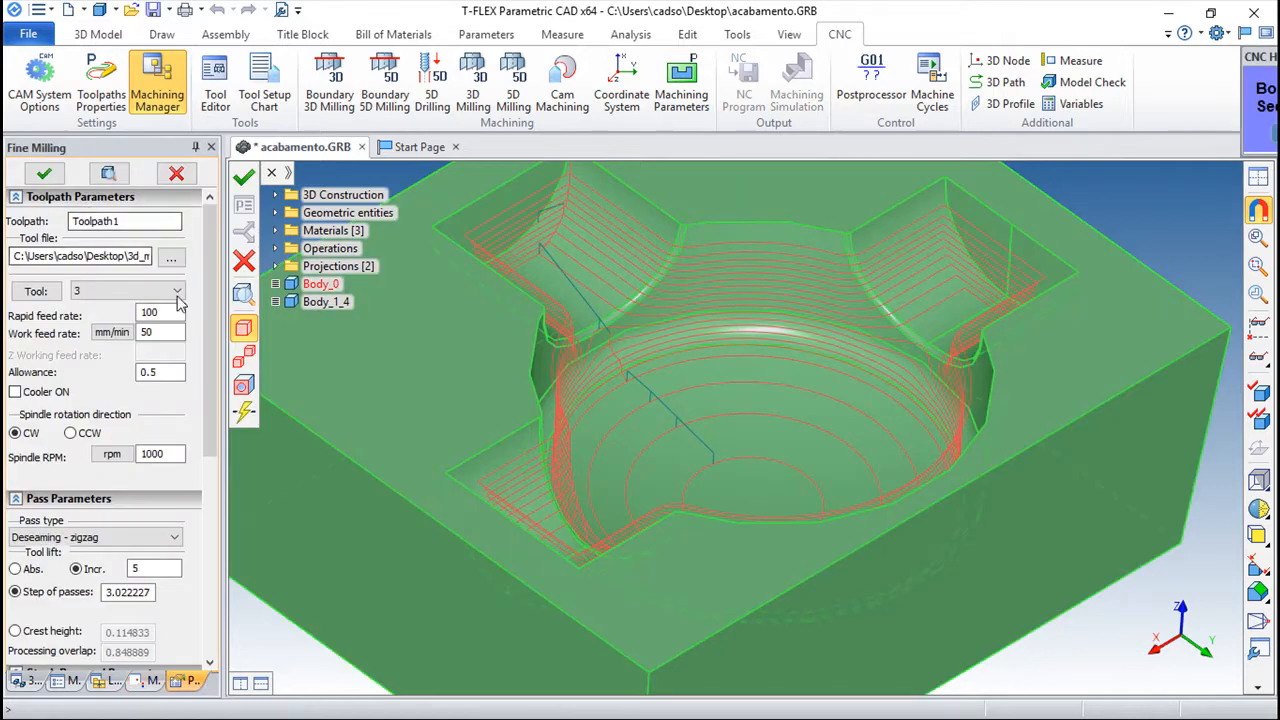
pyautogui.click(105, 537)
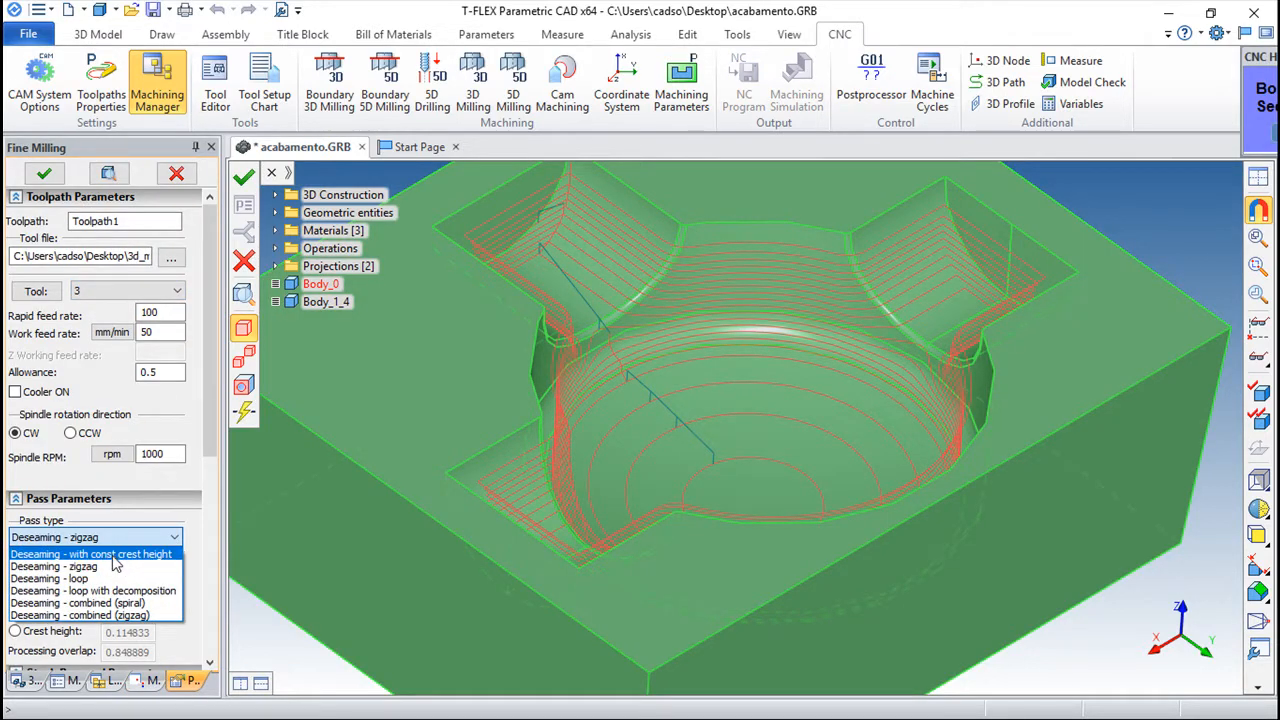
pyautogui.click(113, 556)
pyautogui.scroll(-3, 118, 500)
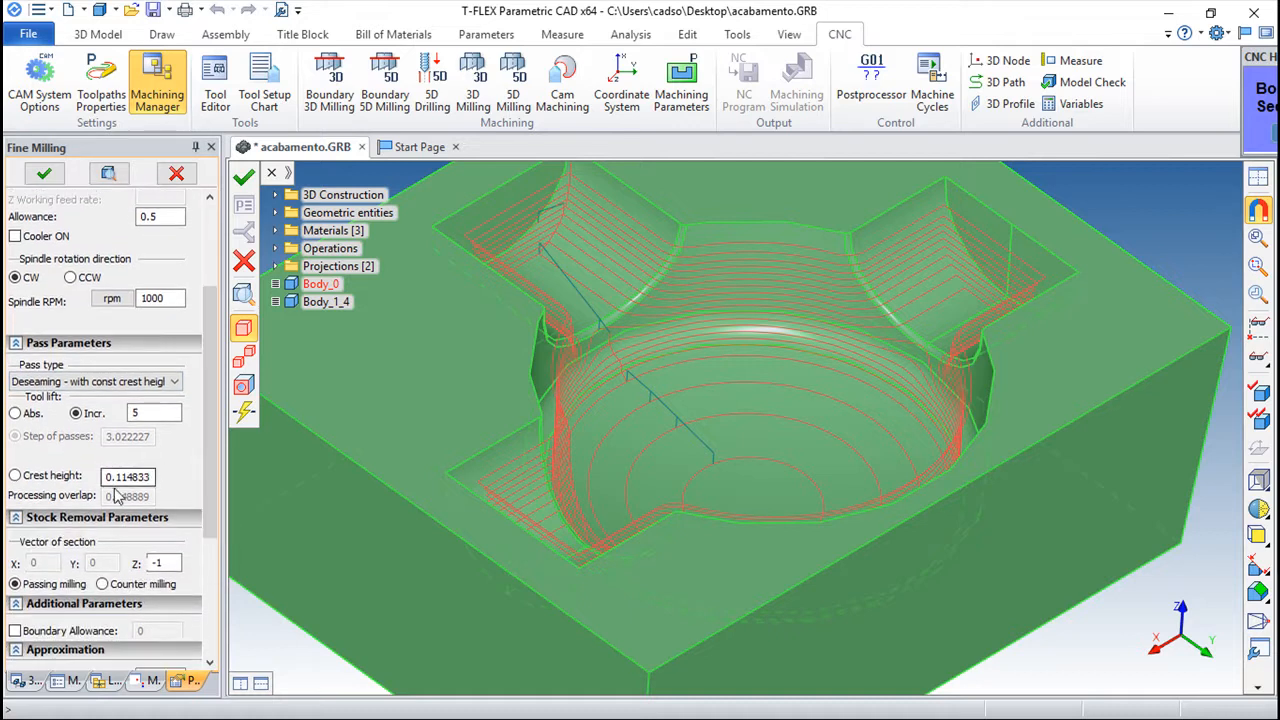
pyautogui.click(16, 476)
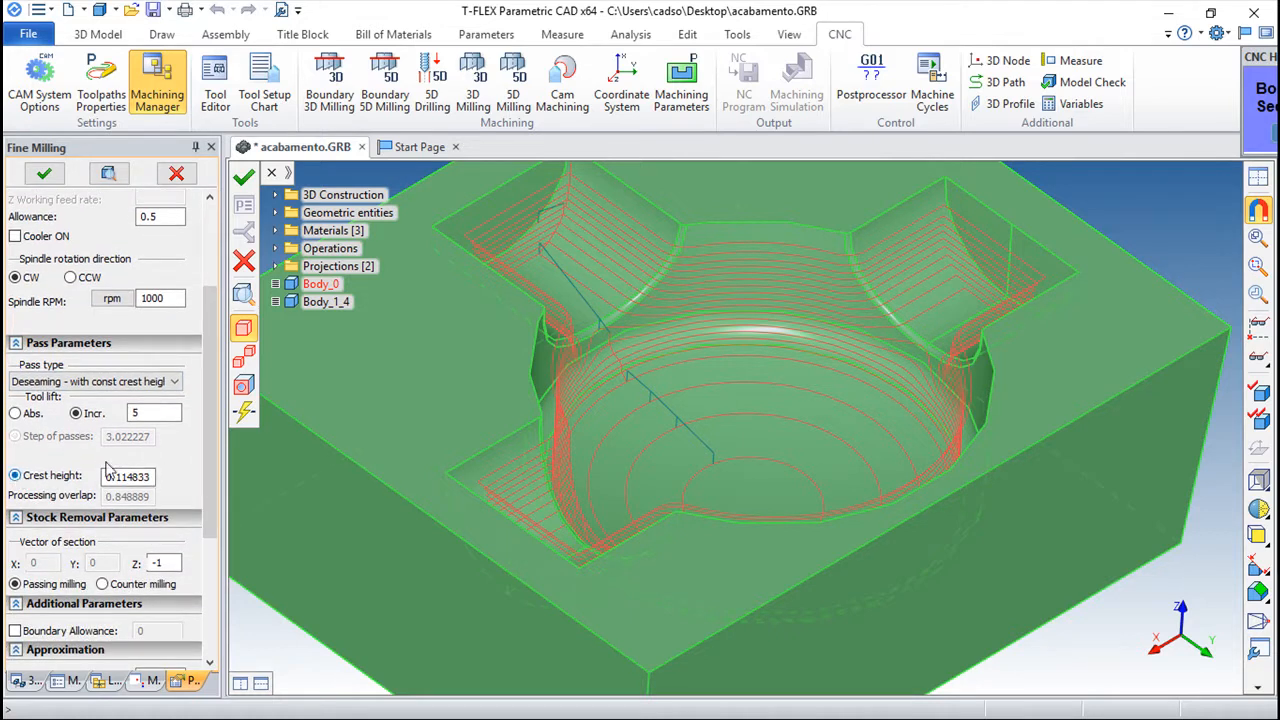
pyautogui.doubleClick(128, 477)
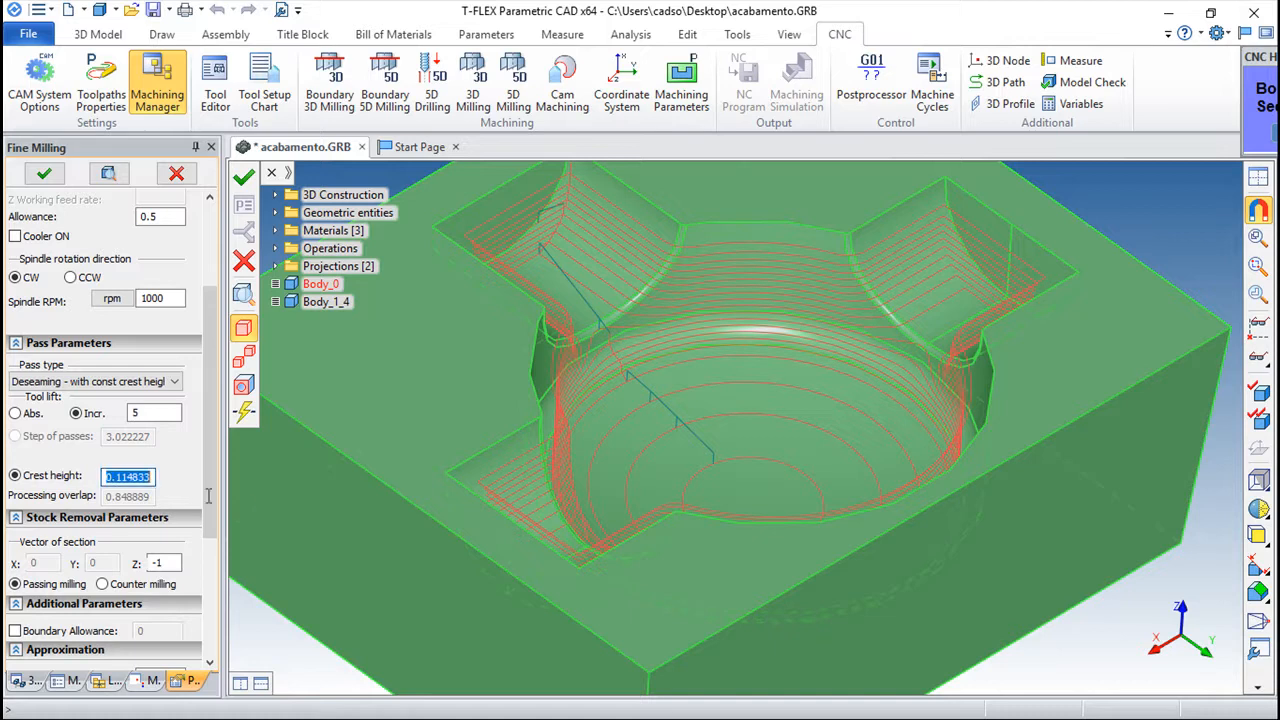
pyautogui.write('.05')
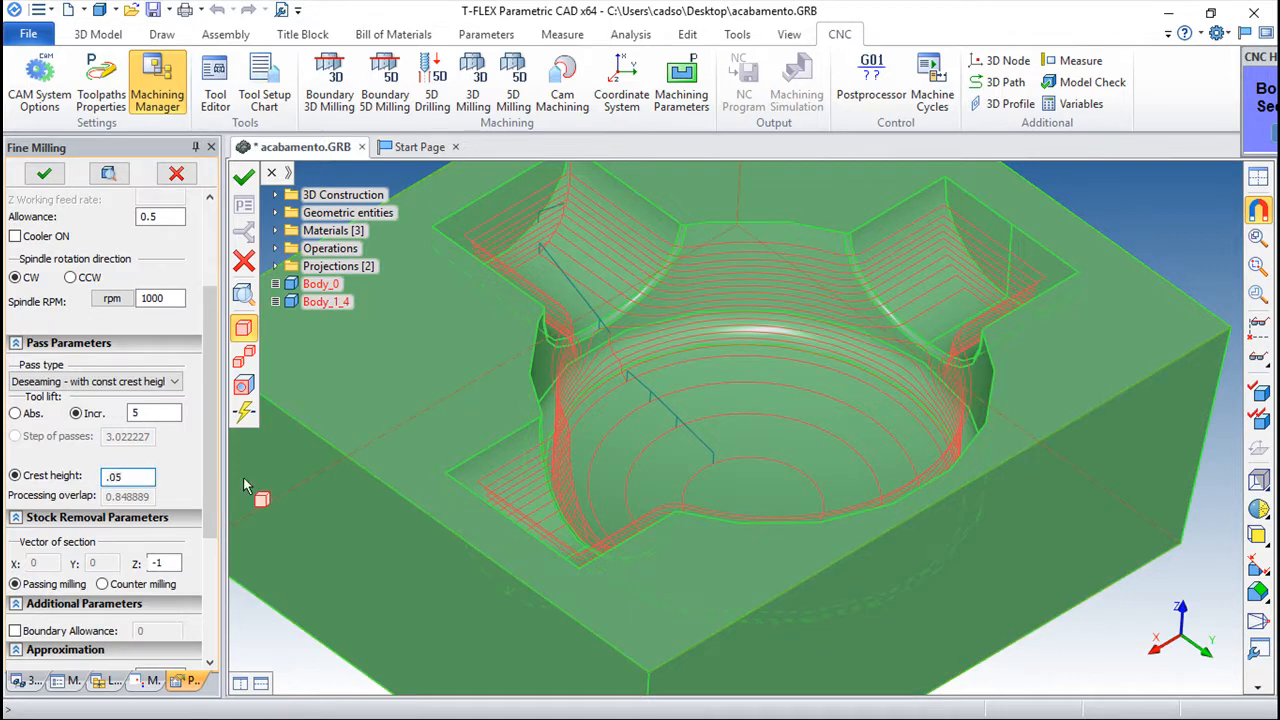
pyautogui.click(243, 176)
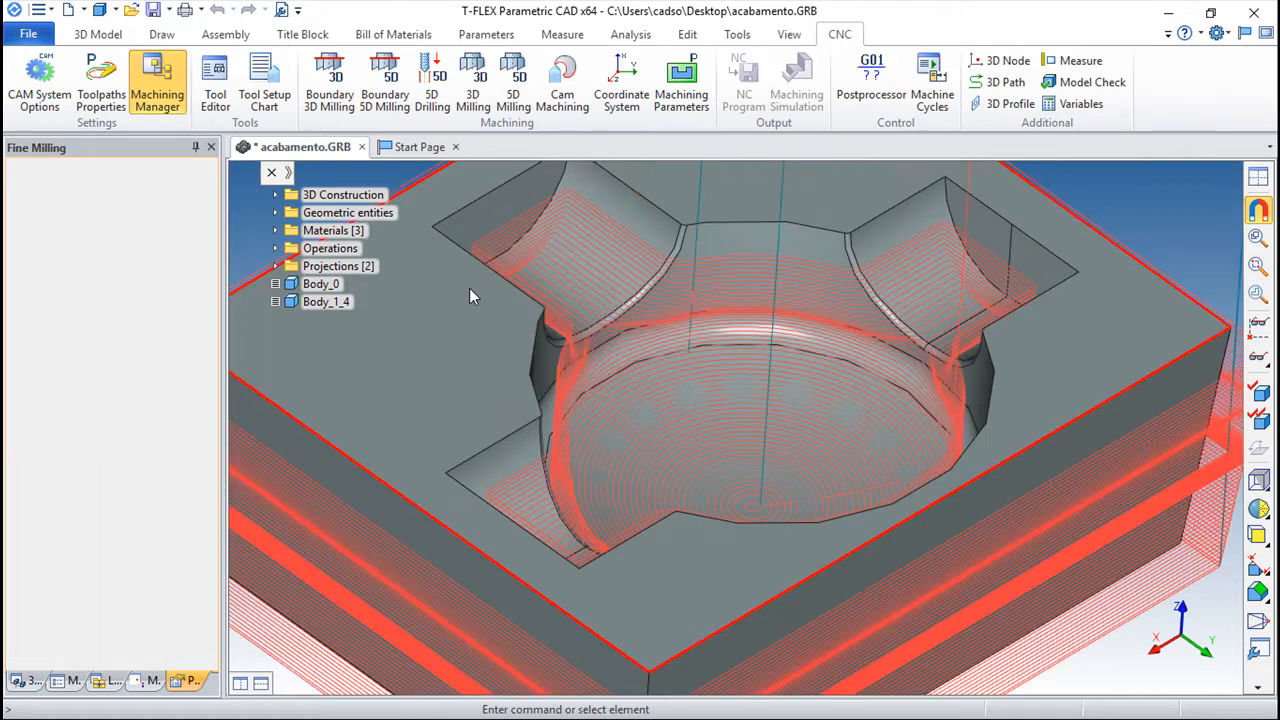
# Examine the pass spacing up close around the cavity's fillet, side walls and floor
pyautogui.scroll(3, 699, 431)
pyautogui.moveTo(746, 394); pyautogui.dragTo(970, 412)
pyautogui.scroll(4, 870, 388)
pyautogui.scroll(2, 873, 333)
pyautogui.scroll(-2, 918, 318)
pyautogui.moveTo(1036, 389); pyautogui.dragTo(684, 490, button='middle')
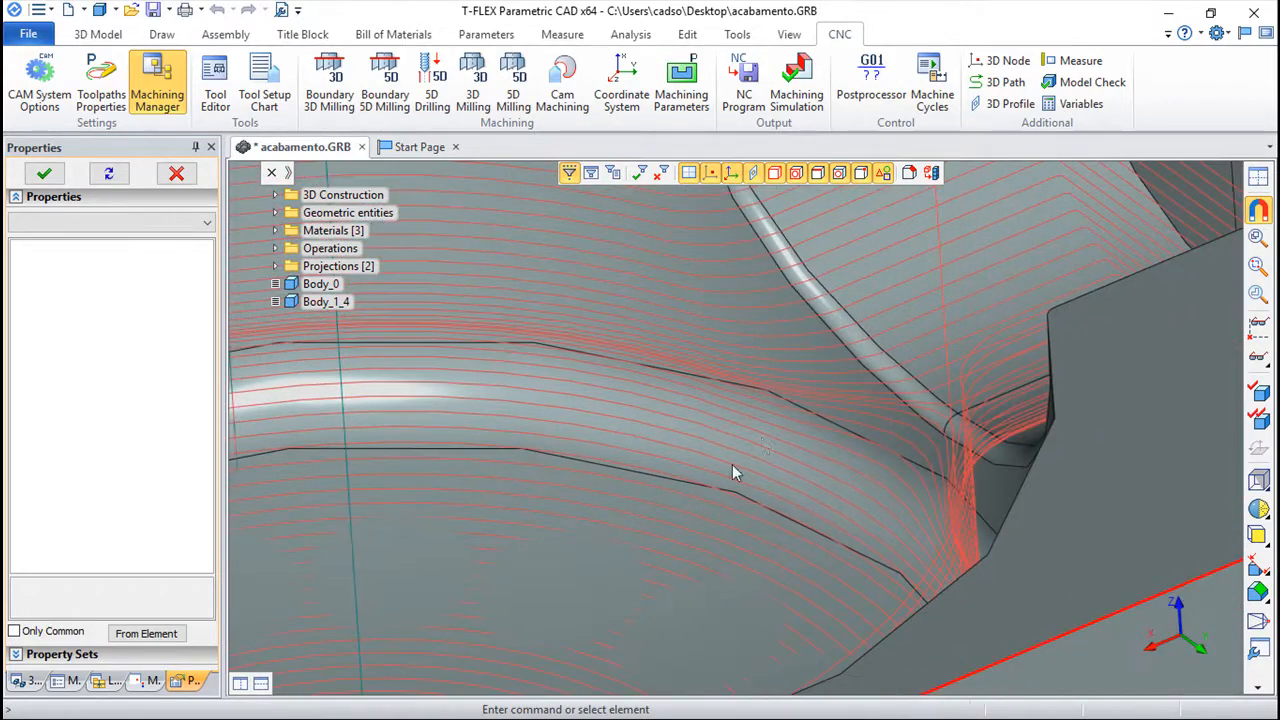
pyautogui.moveTo(858, 432); pyautogui.dragTo(641, 421)
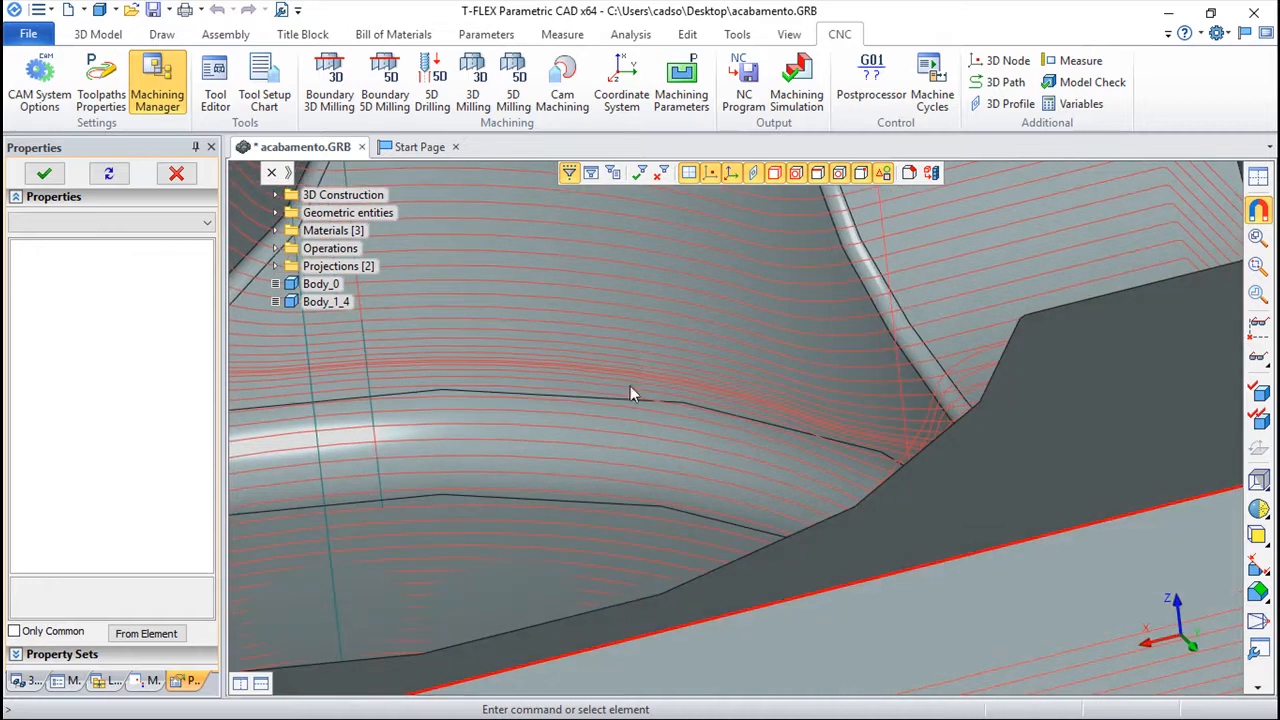
pyautogui.moveTo(701, 464); pyautogui.dragTo(516, 408)
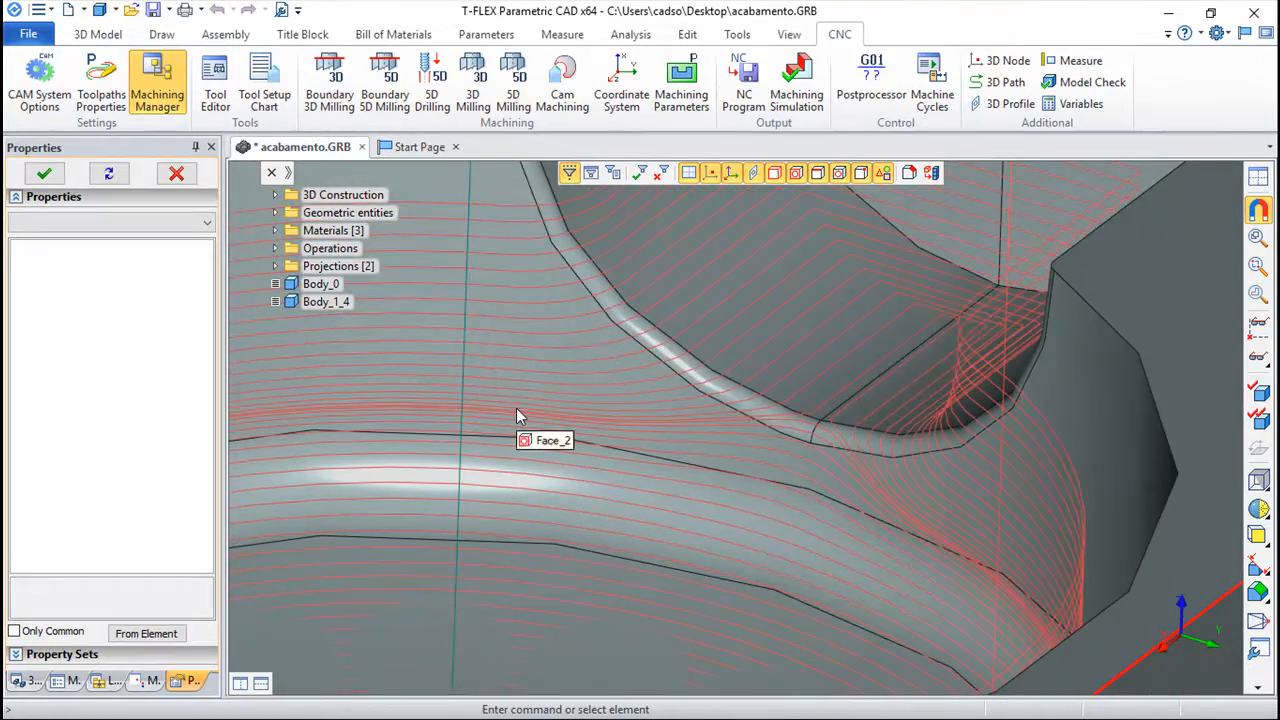
# Edit Toolpath1 to use a Boundary Allowance of -10, recalculate it and view the passes in the cavity
pyautogui.moveTo(609, 559); pyautogui.dragTo(550, 590)
pyautogui.scroll(-4, 580, 514)
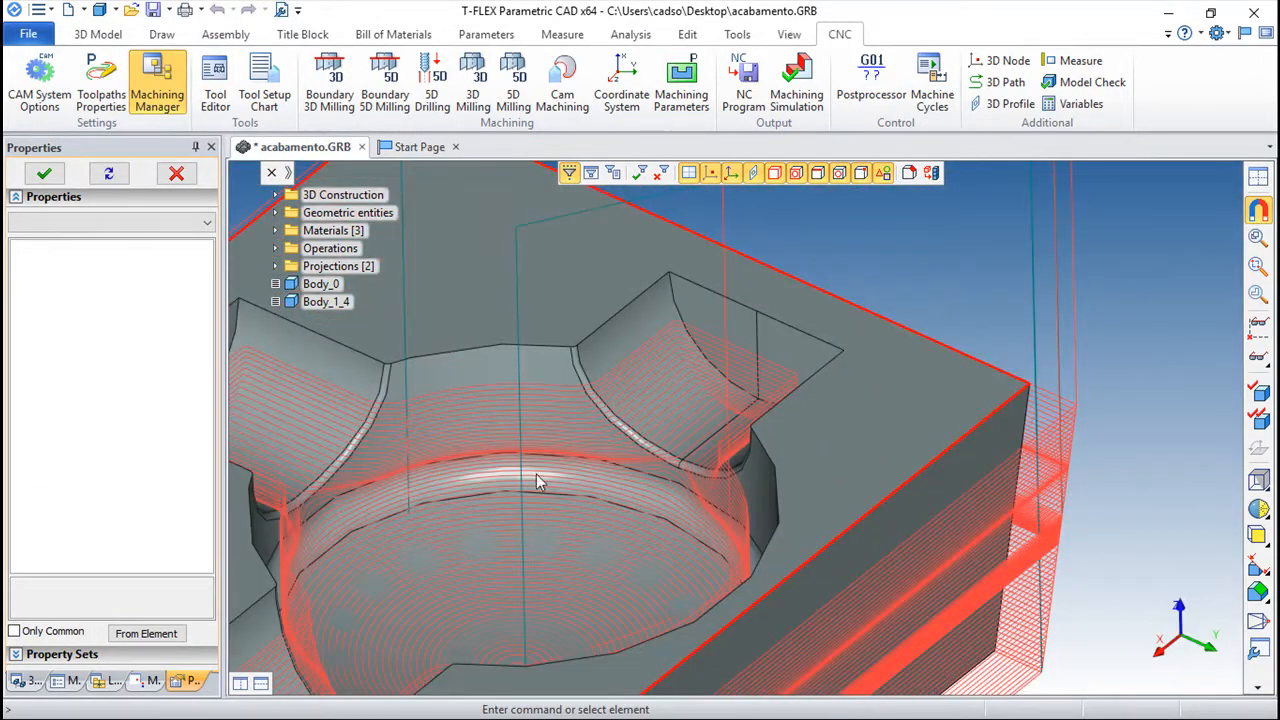
pyautogui.scroll(-3, 545, 459)
pyautogui.moveTo(543, 457); pyautogui.dragTo(566, 595)
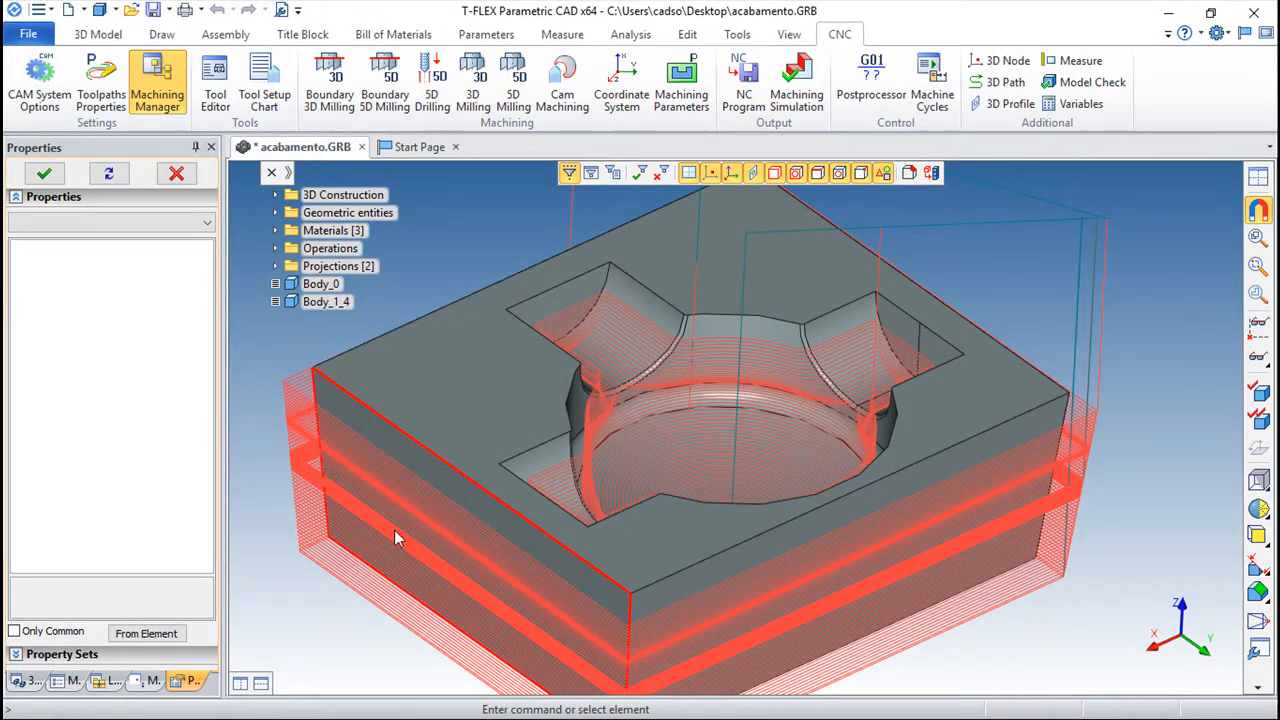
pyautogui.click(143, 682)
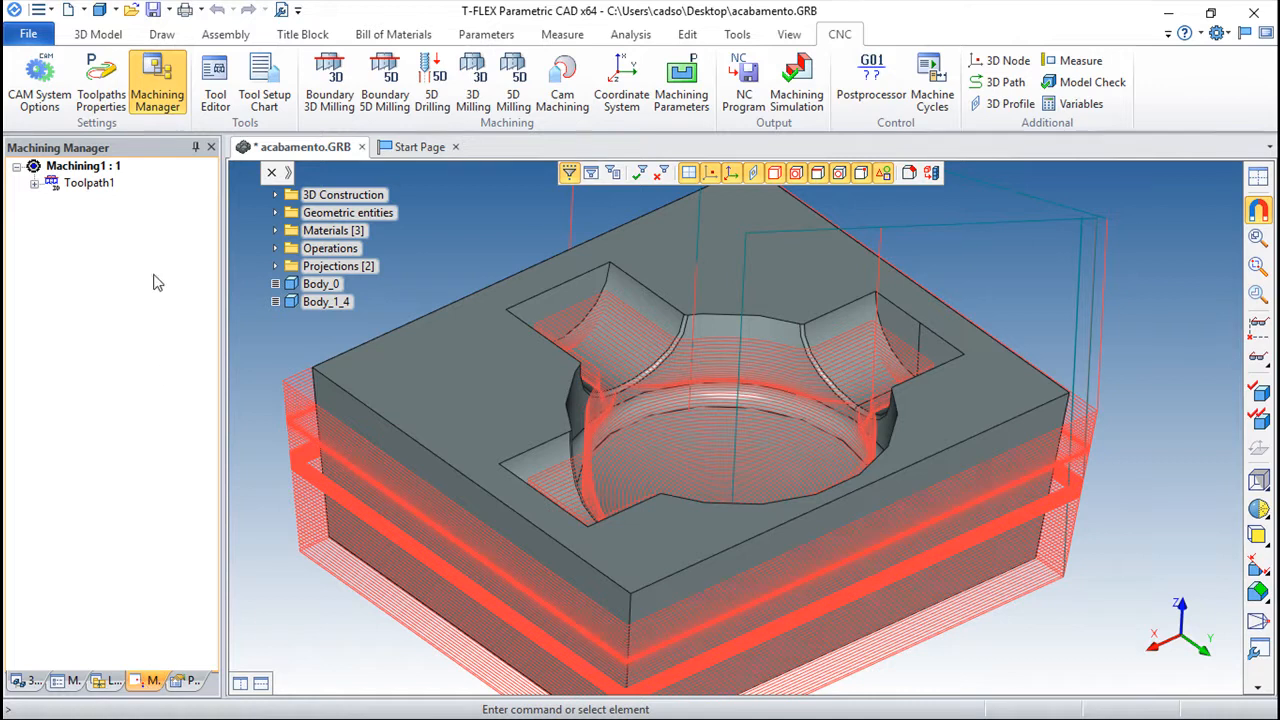
pyautogui.doubleClick(73, 186)
pyautogui.moveTo(213, 252); pyautogui.dragTo(241, 445)
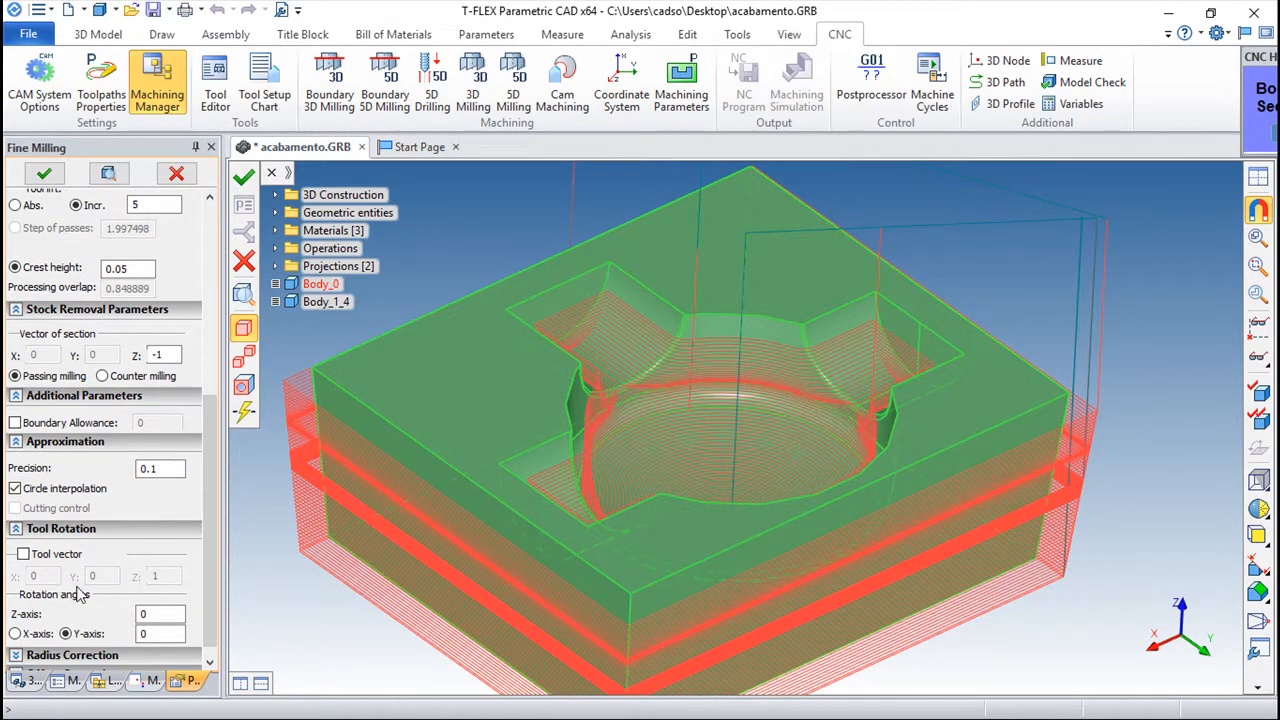
pyautogui.doubleClick(166, 423)
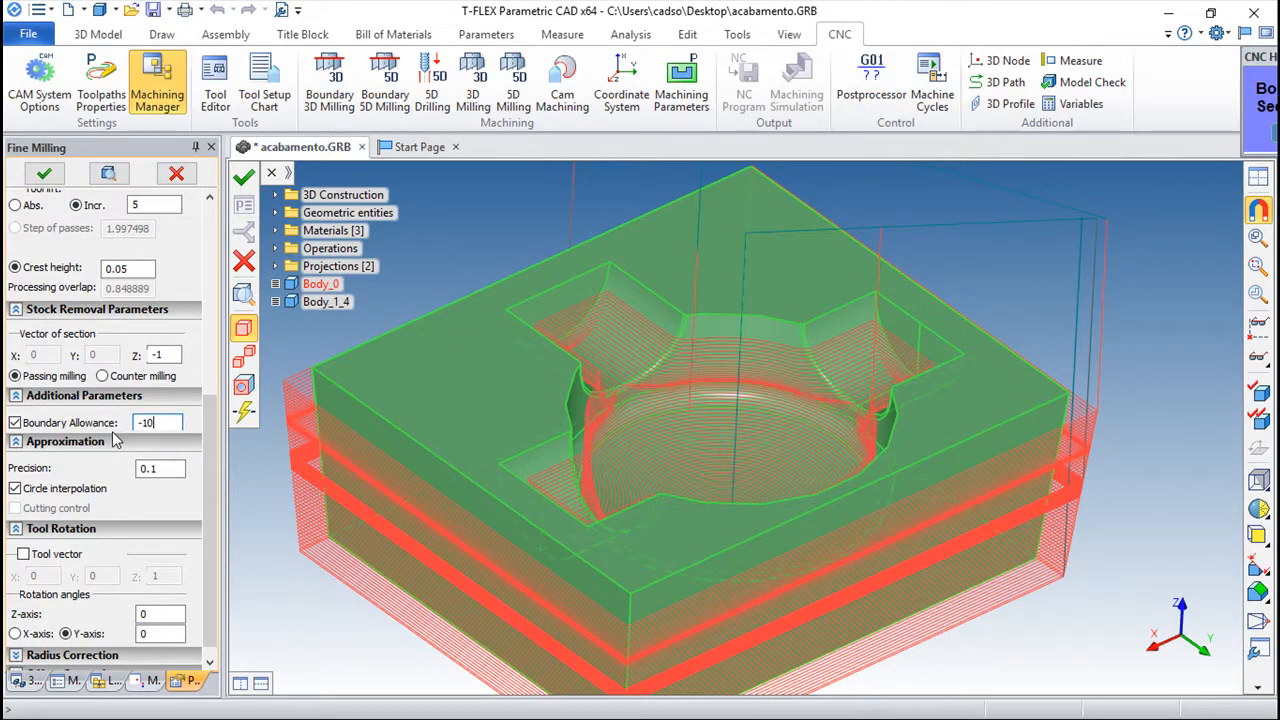
pyautogui.click(244, 176)
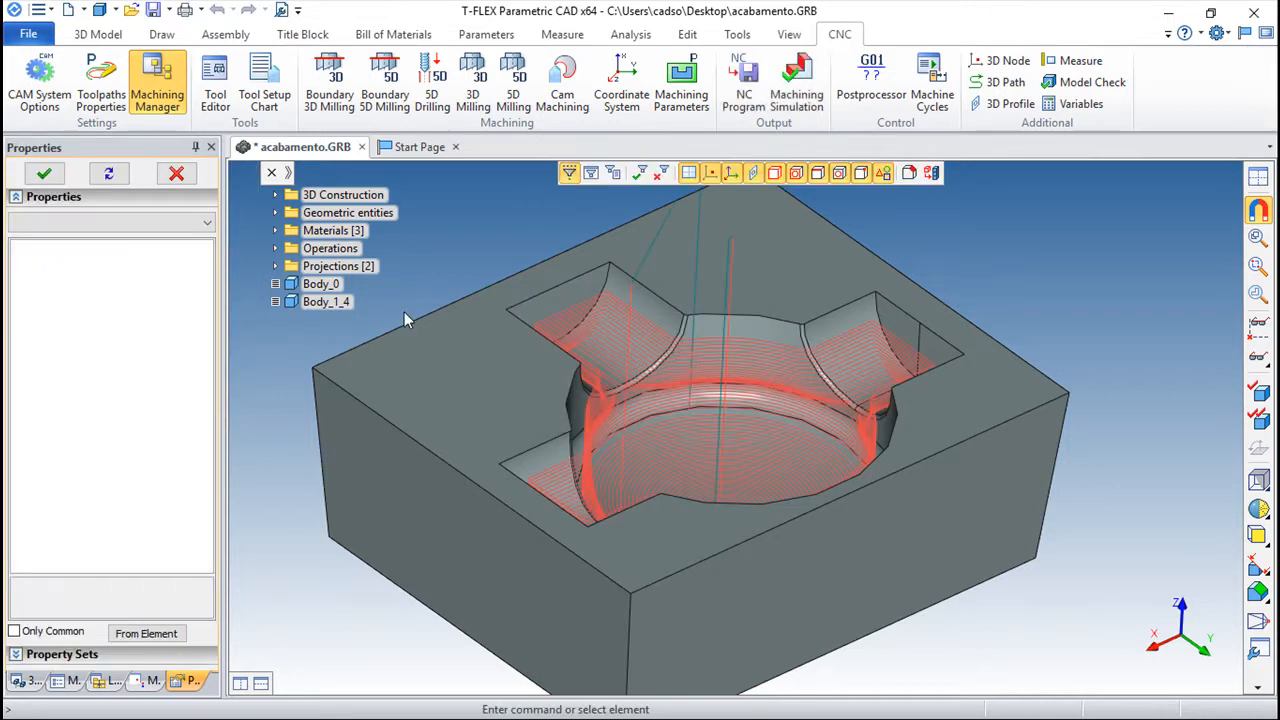
pyautogui.moveTo(695, 410); pyautogui.dragTo(680, 434, button='middle')
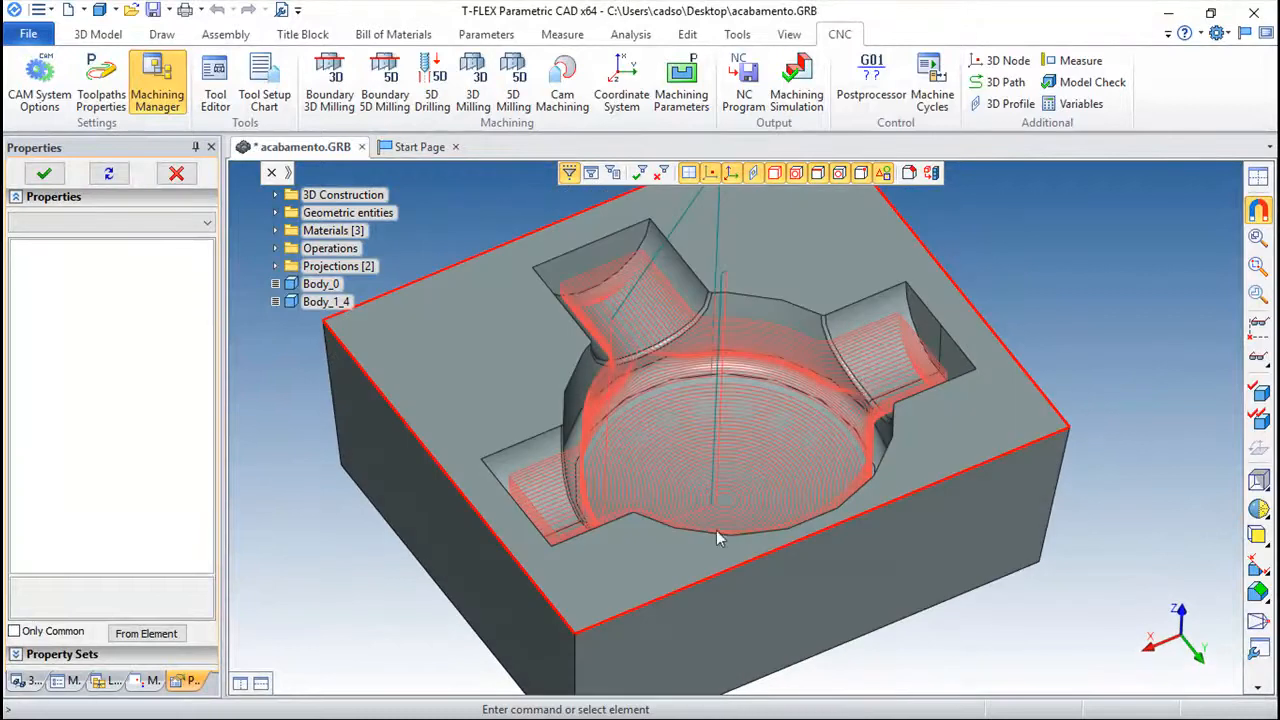
pyautogui.moveTo(655, 656); pyautogui.dragTo(751, 612, button='middle')
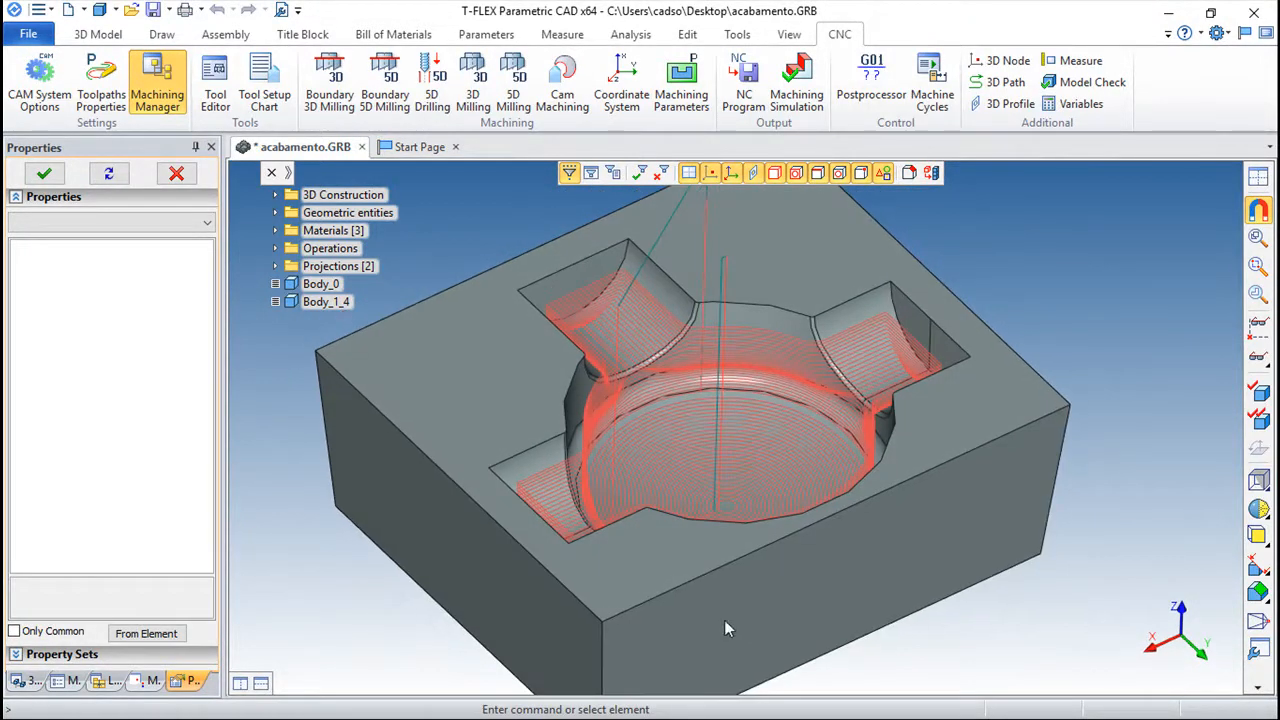
# Reopen Toolpath1 for editing and change its pass type to Deseaming - combined (zigzag)
pyautogui.click(150, 681)
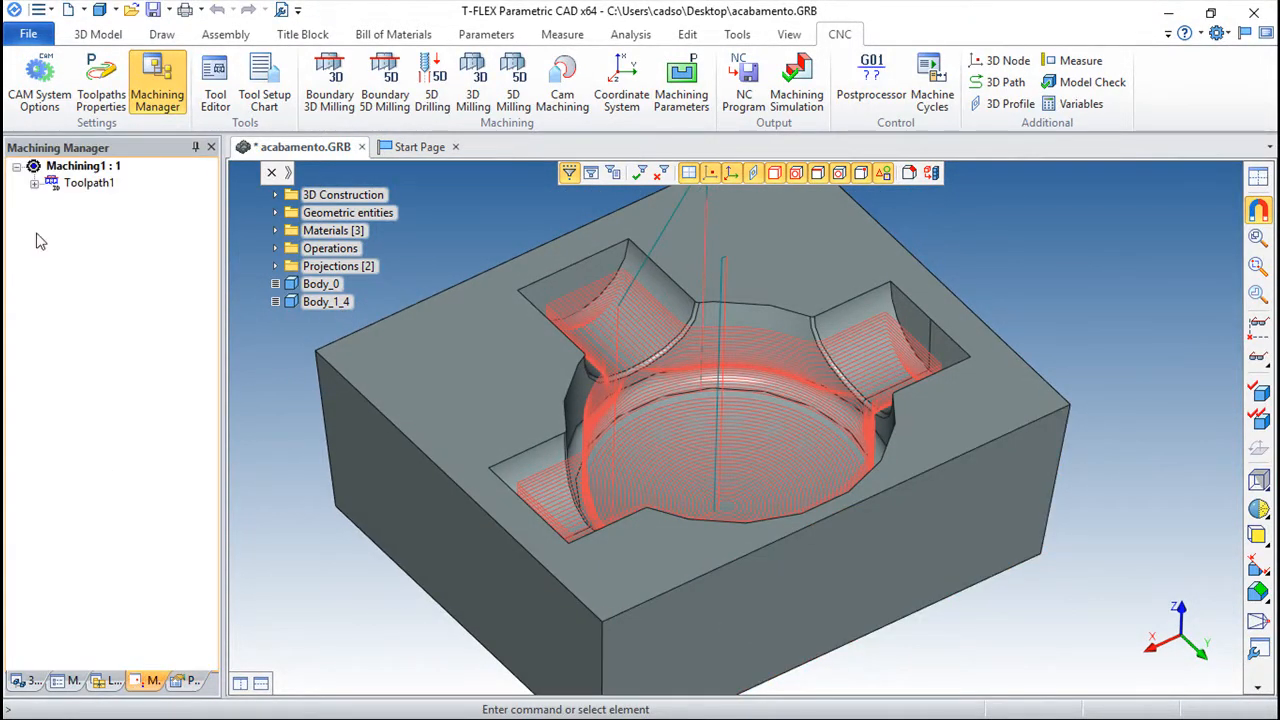
pyautogui.doubleClick(72, 186)
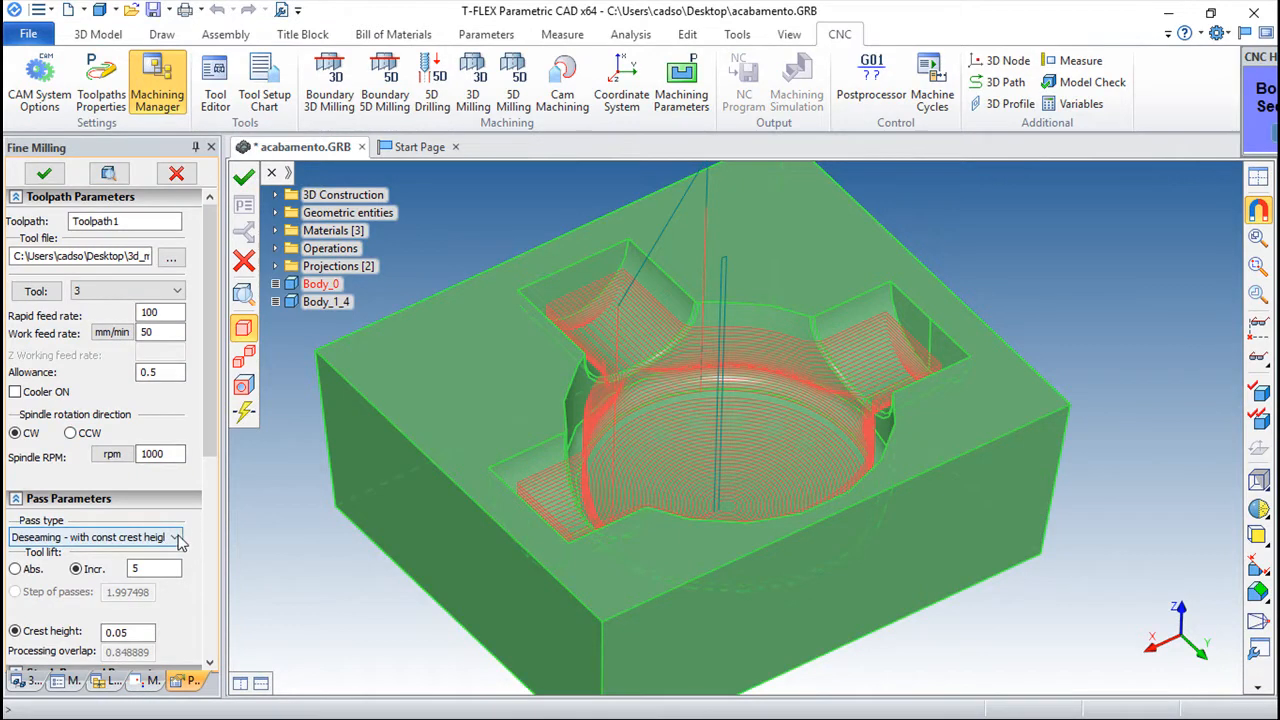
pyautogui.click(172, 538)
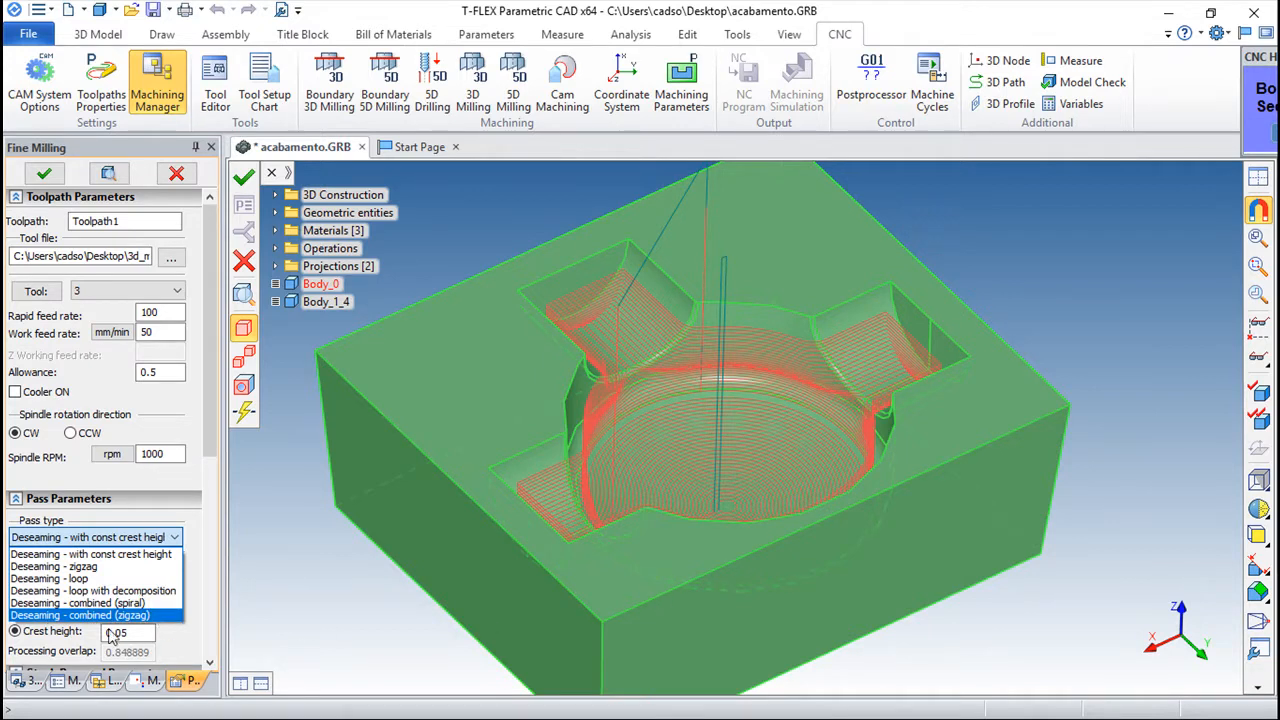
pyautogui.click(113, 615)
pyautogui.scroll(-5, 193, 505)
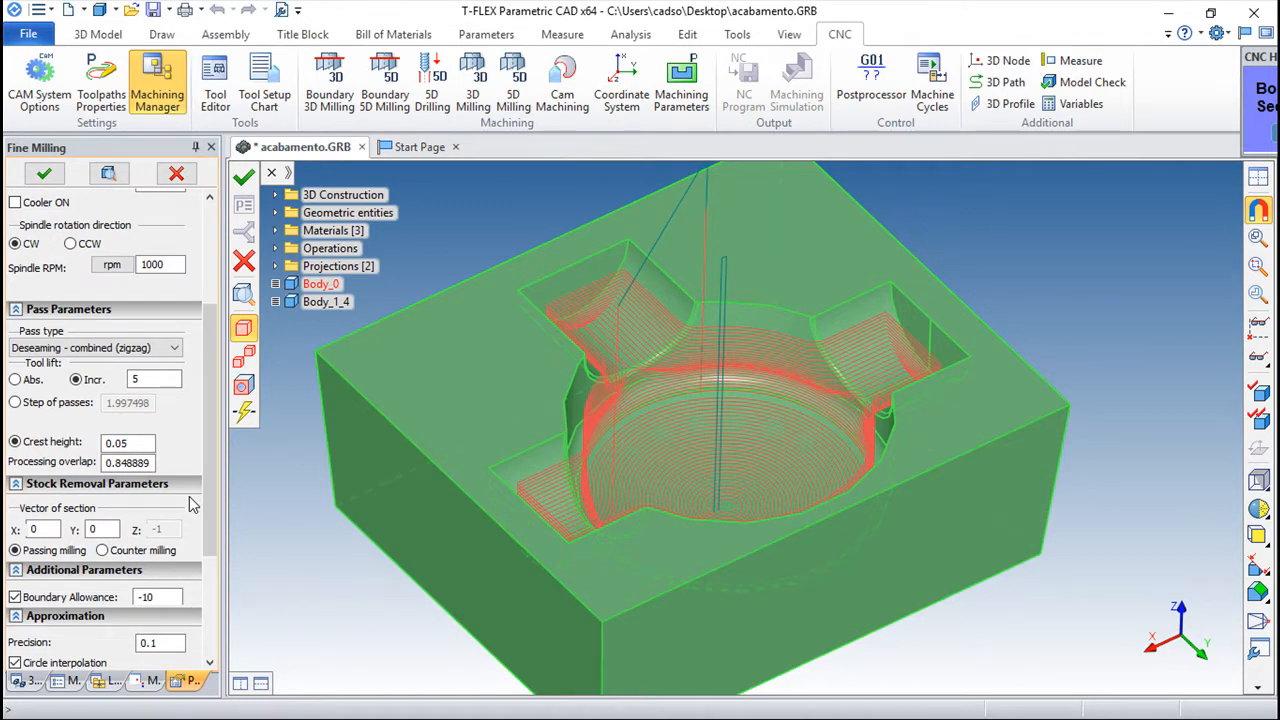
# Set the step of passes to 1, turn off the Boundary Allowance and recalculate the toolpath
pyautogui.click(16, 403)
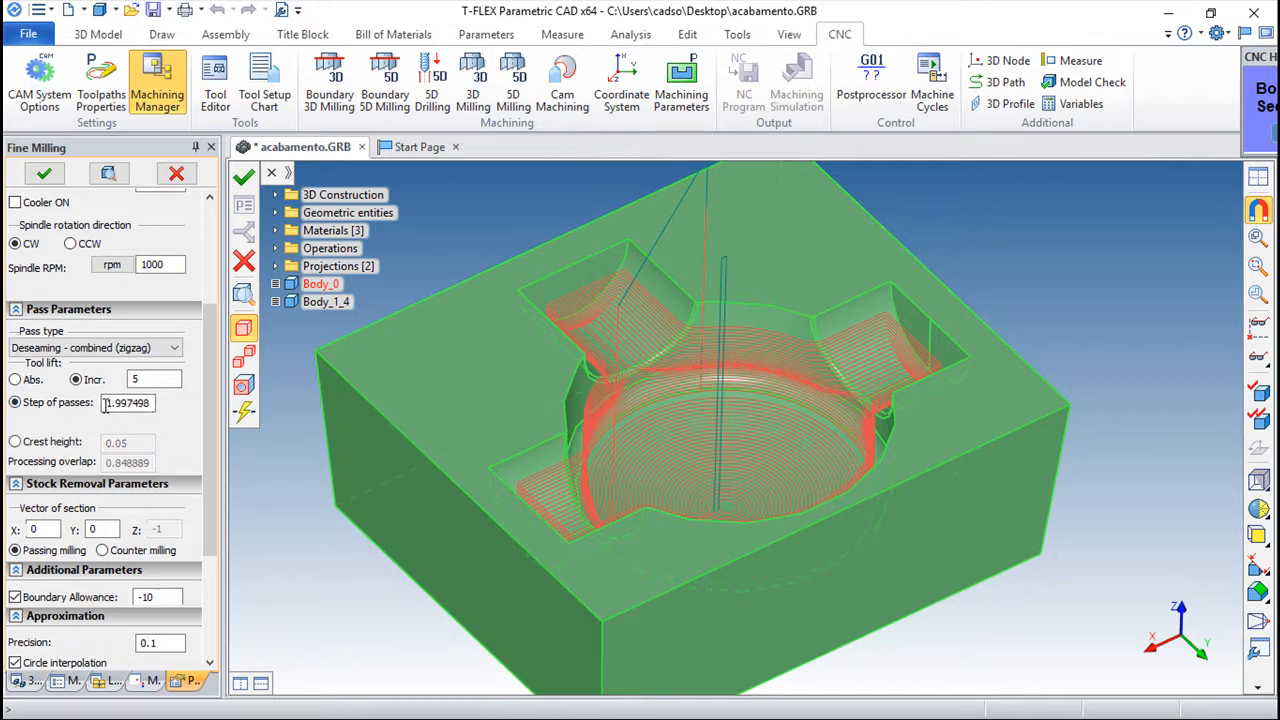
pyautogui.moveTo(105, 405); pyautogui.dragTo(152, 413)
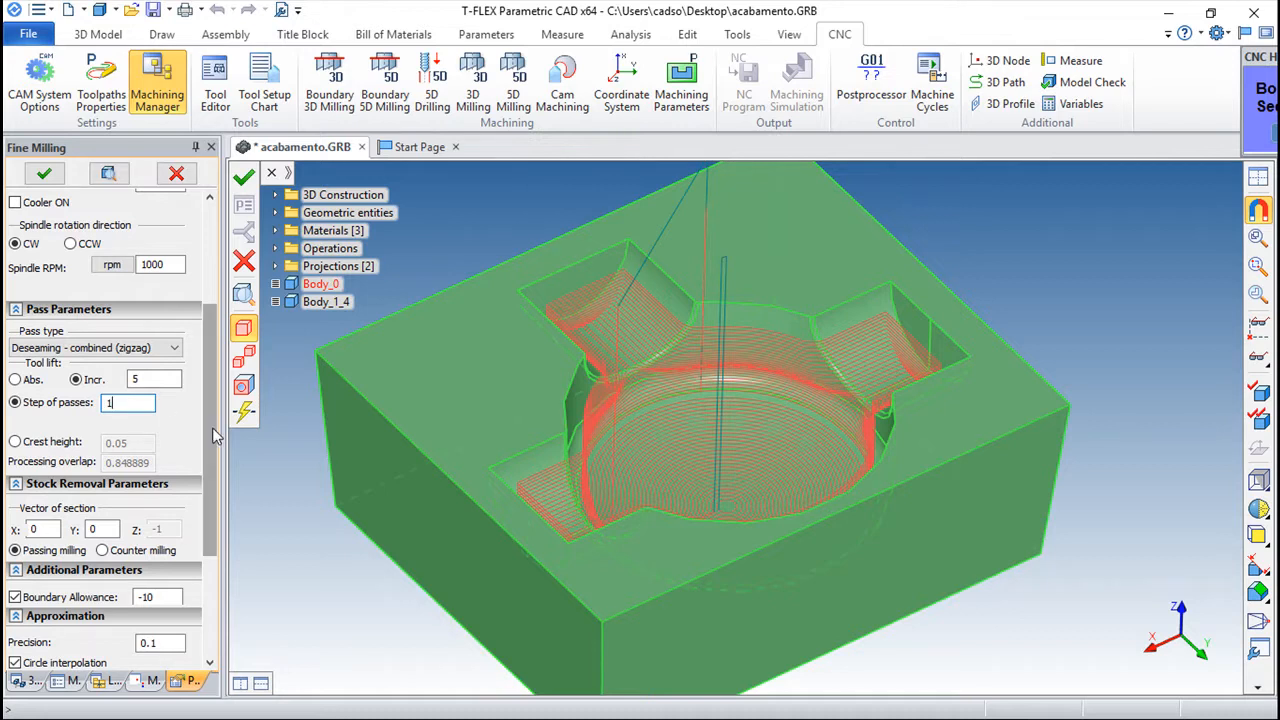
pyautogui.scroll(-3, 213, 428)
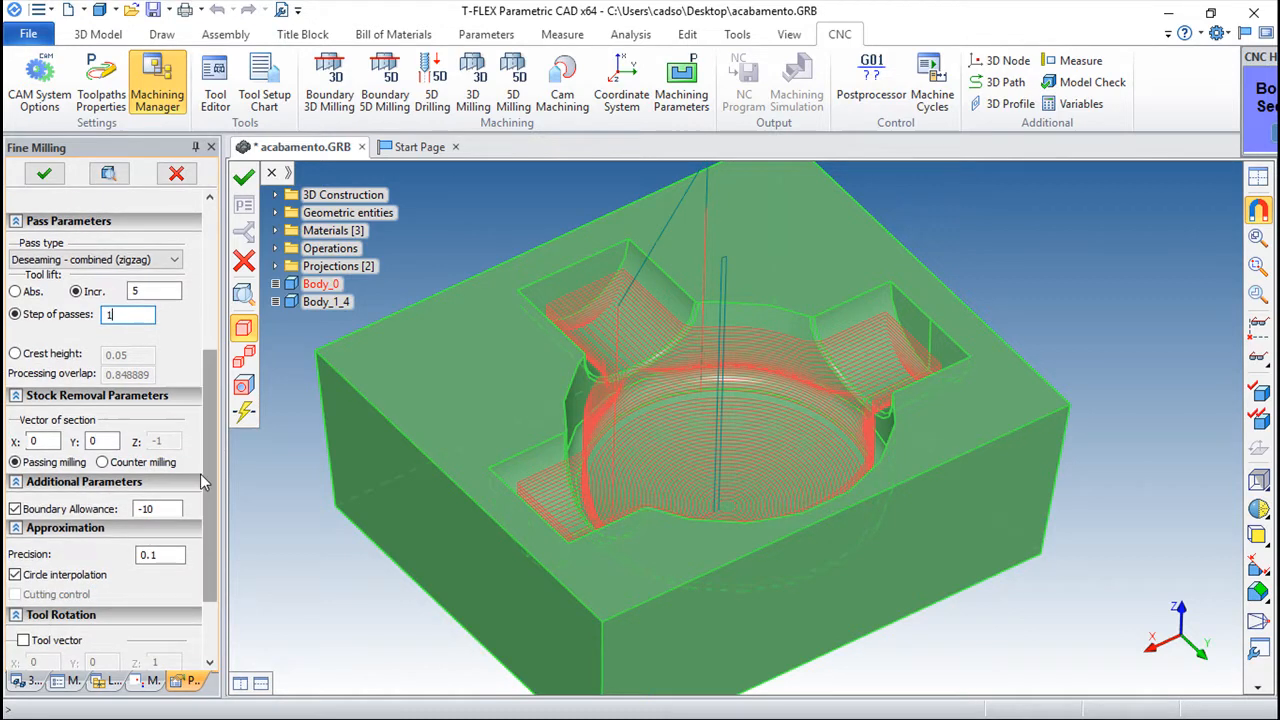
pyautogui.click(15, 510)
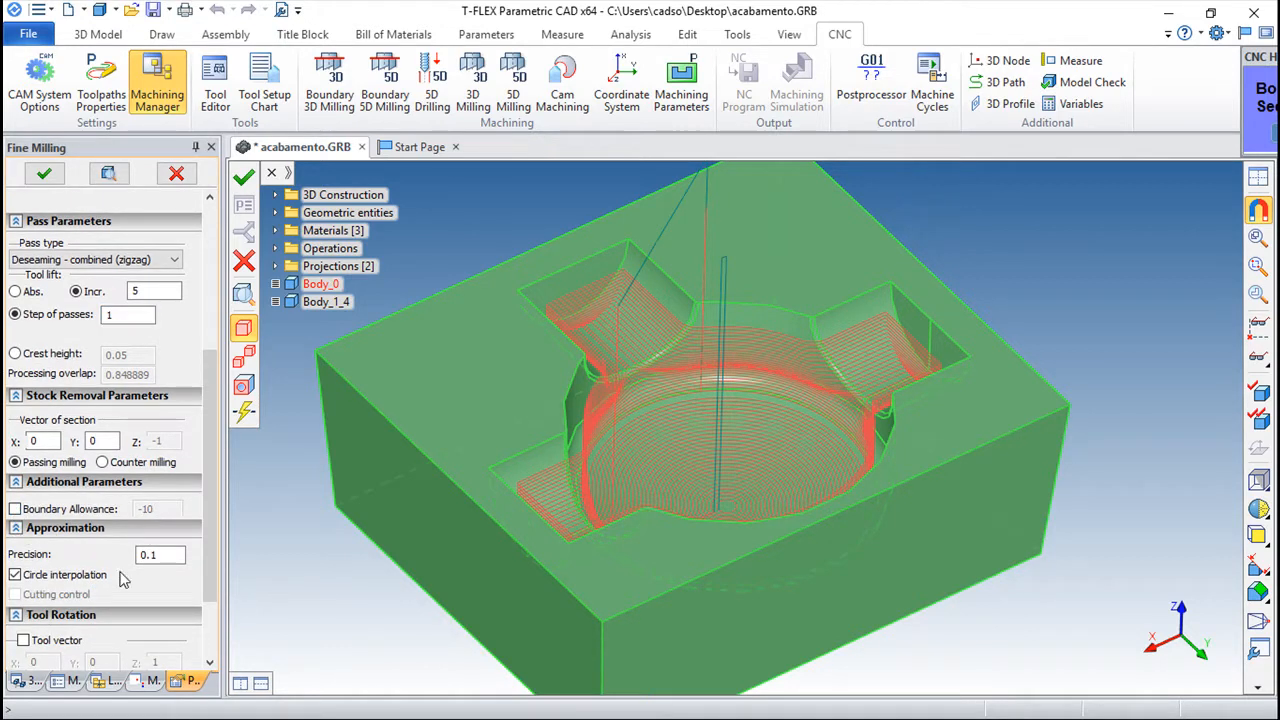
pyautogui.click(243, 176)
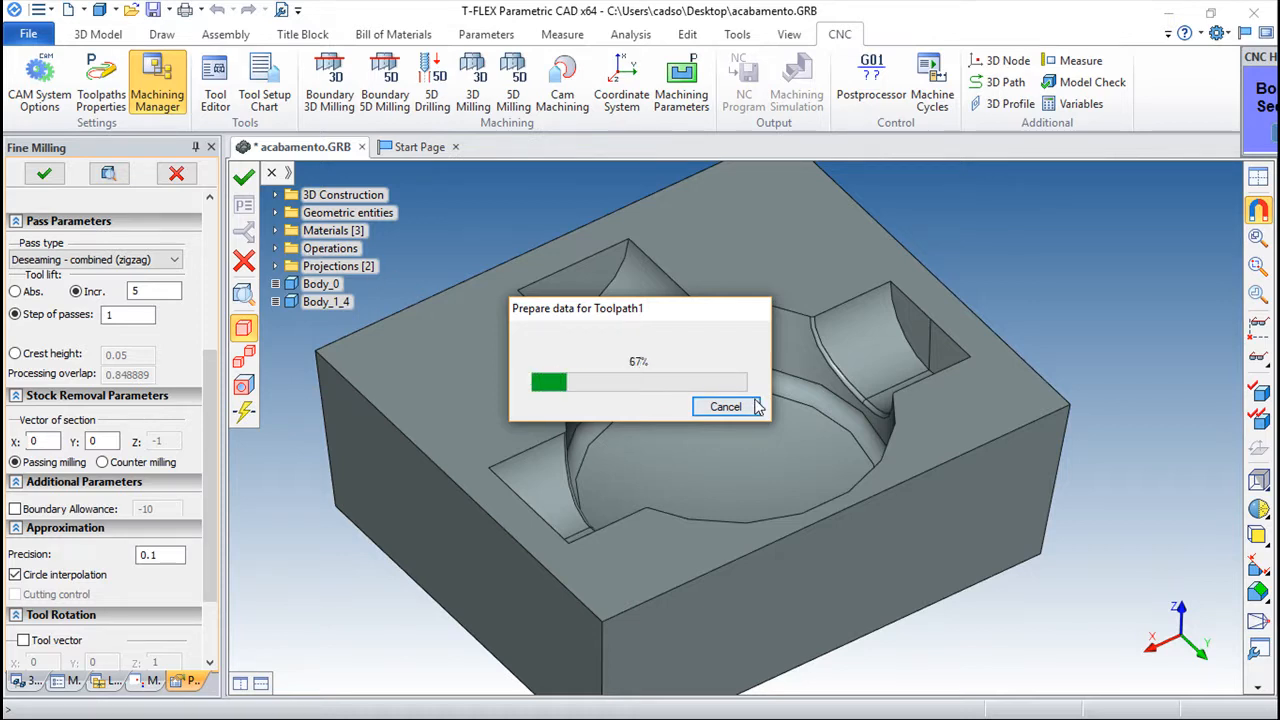
# Examine the combined zigzag passes up close on the cavity's floor, side walls and side pockets
pyautogui.scroll(3, 745, 445)
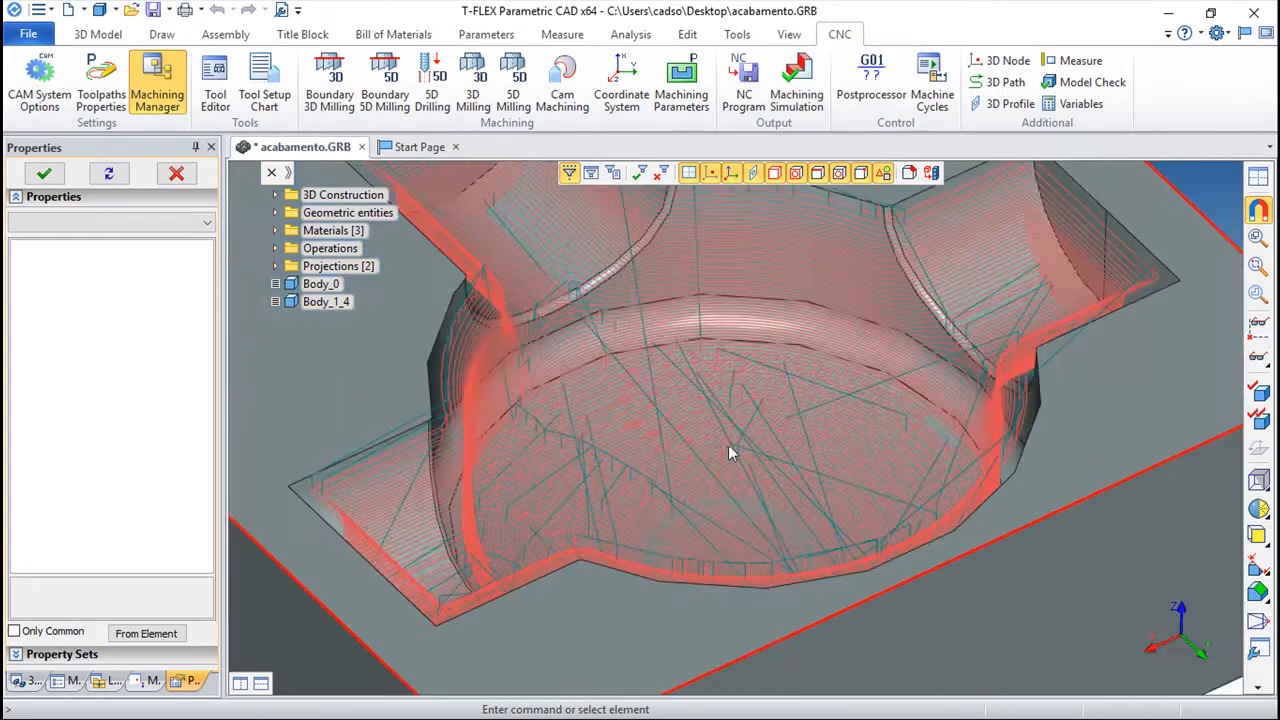
pyautogui.moveTo(721, 618); pyautogui.dragTo(767, 490)
pyautogui.scroll(5, 655, 482)
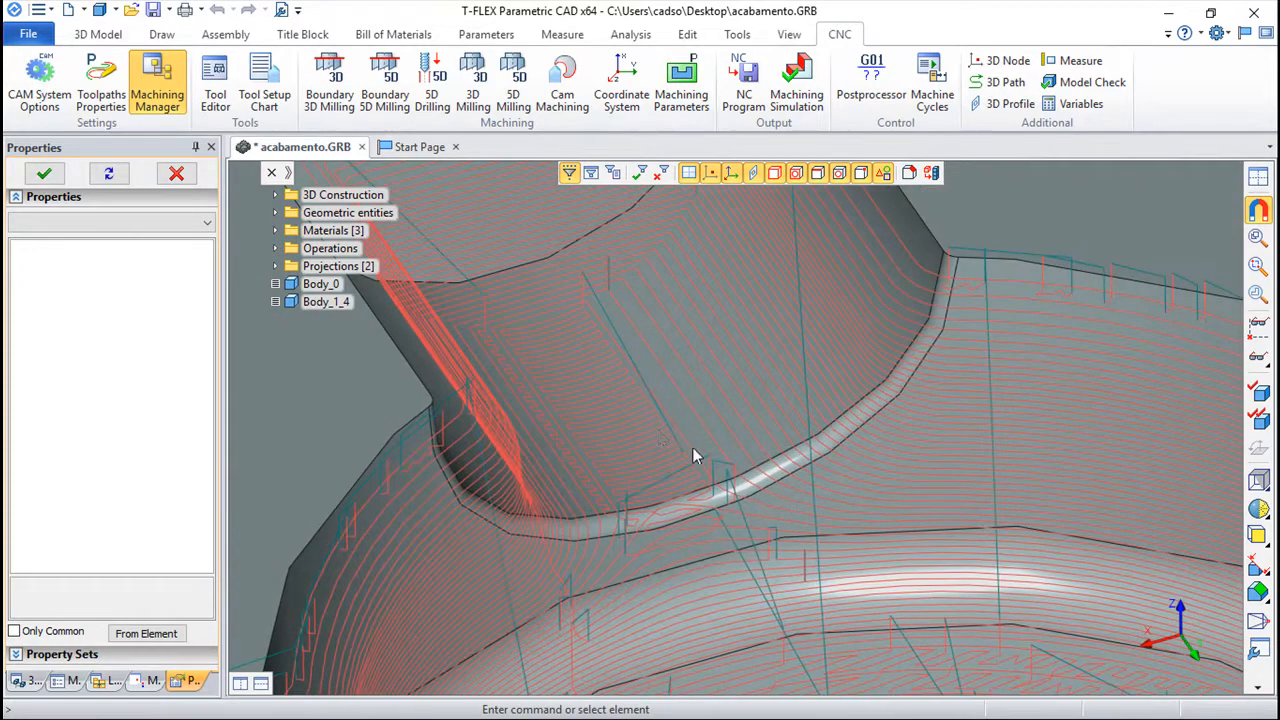
pyautogui.moveTo(692, 447); pyautogui.dragTo(690, 356)
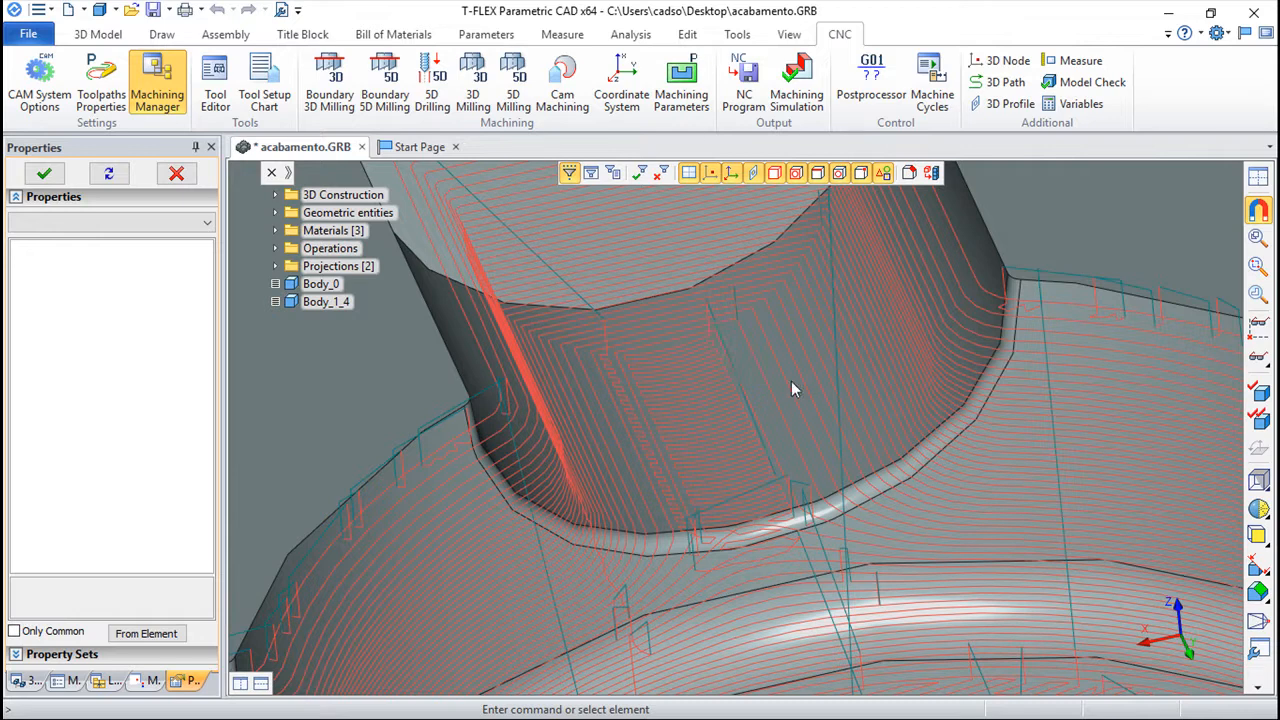
pyautogui.moveTo(755, 548); pyautogui.dragTo(730, 520)
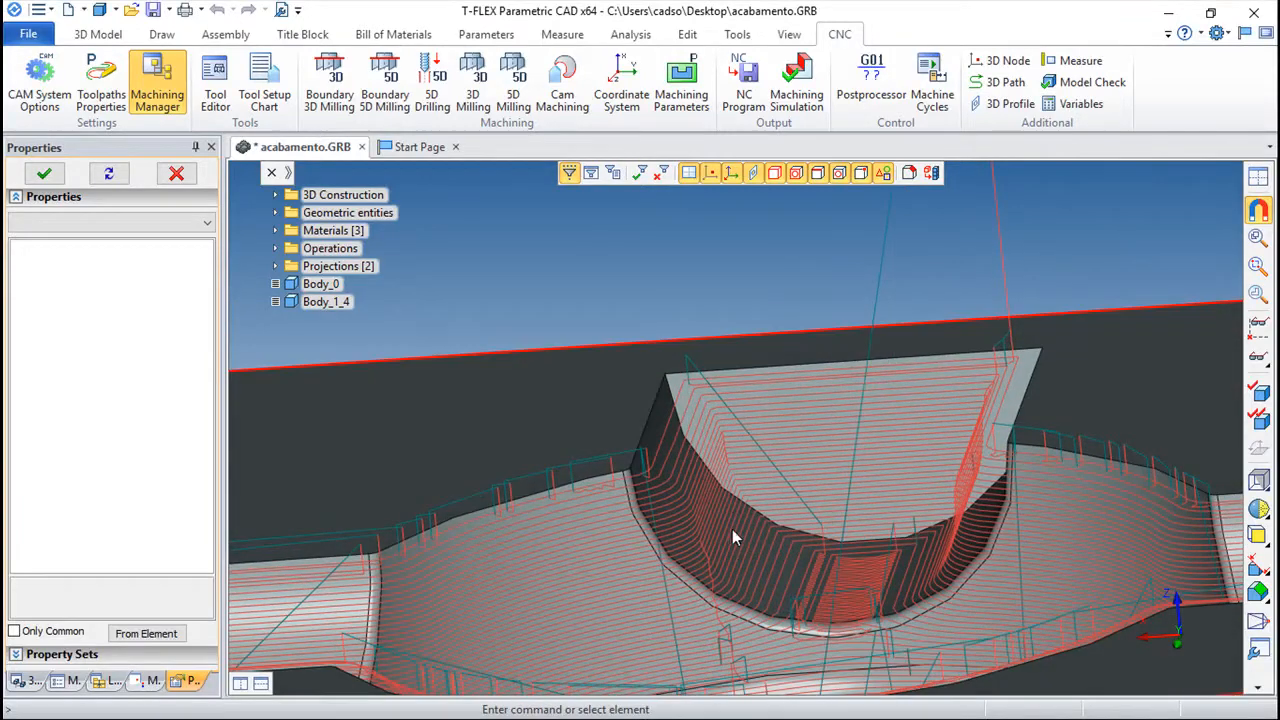
pyautogui.moveTo(746, 571); pyautogui.dragTo(890, 557)
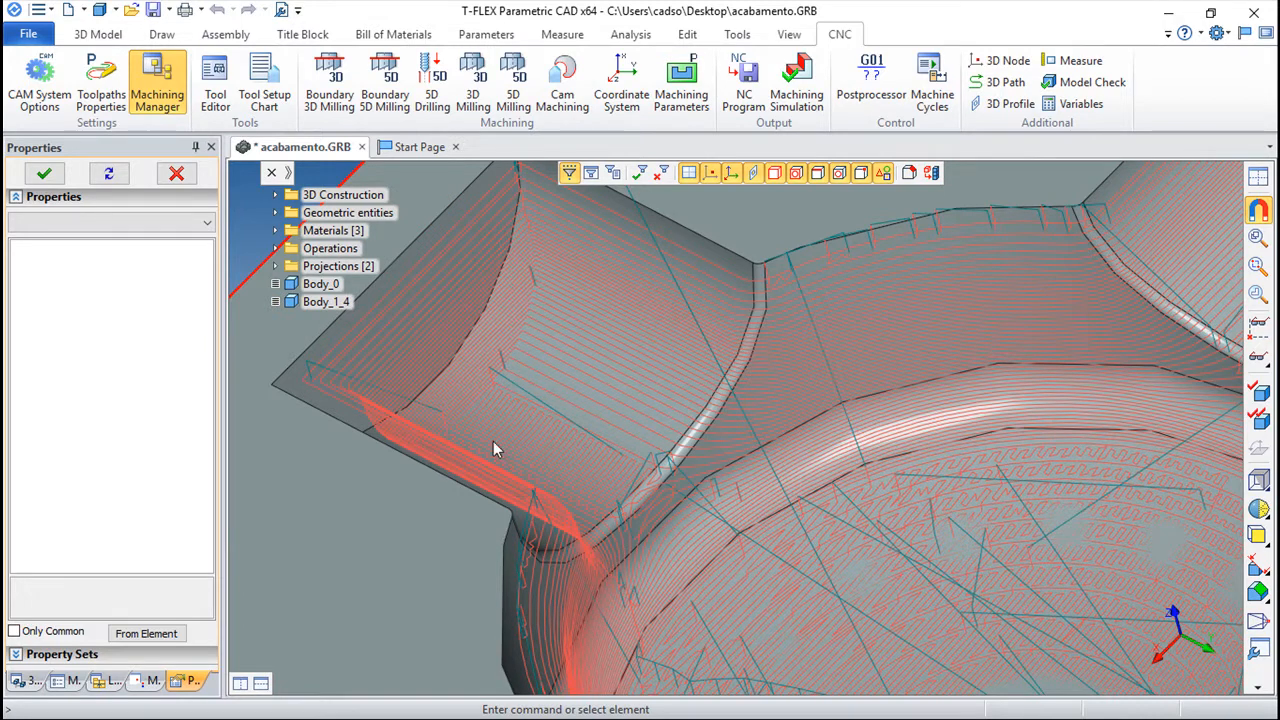
pyautogui.scroll(-2, 517, 412)
# Reopen Toolpath1 for editing, set its step of passes to 5 and recalculate it
pyautogui.click(150, 683)
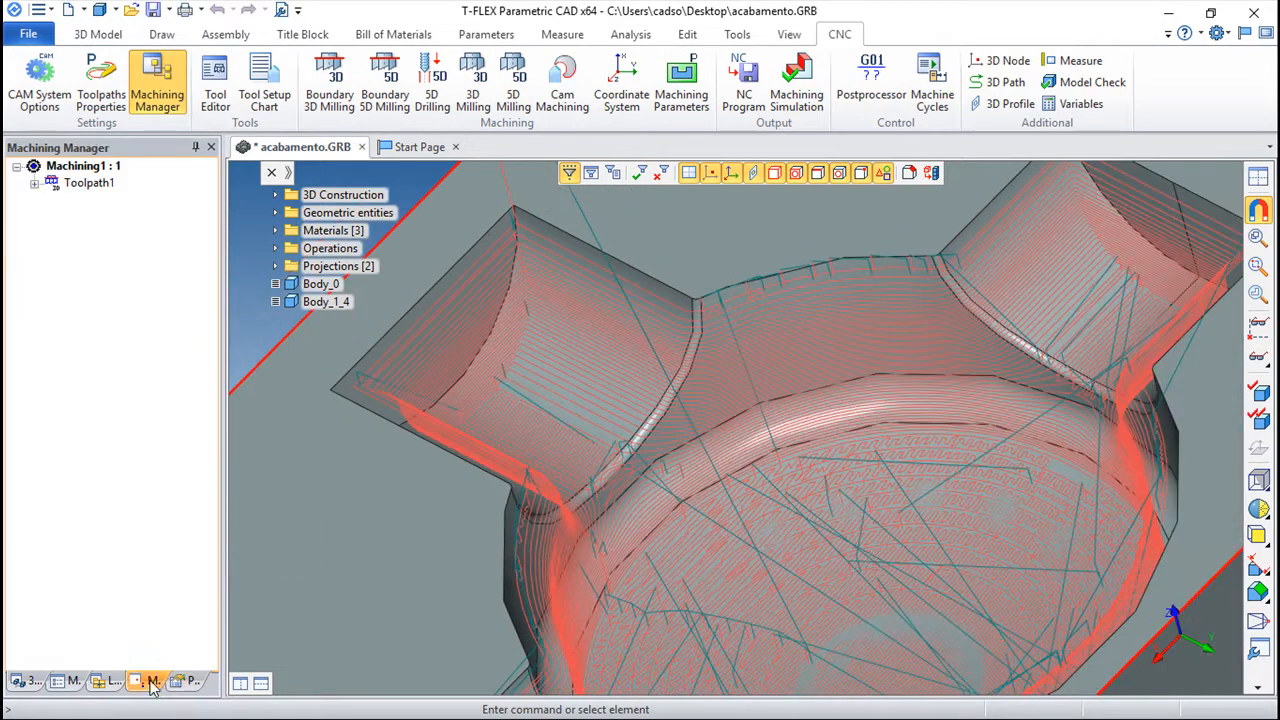
pyautogui.doubleClick(80, 184)
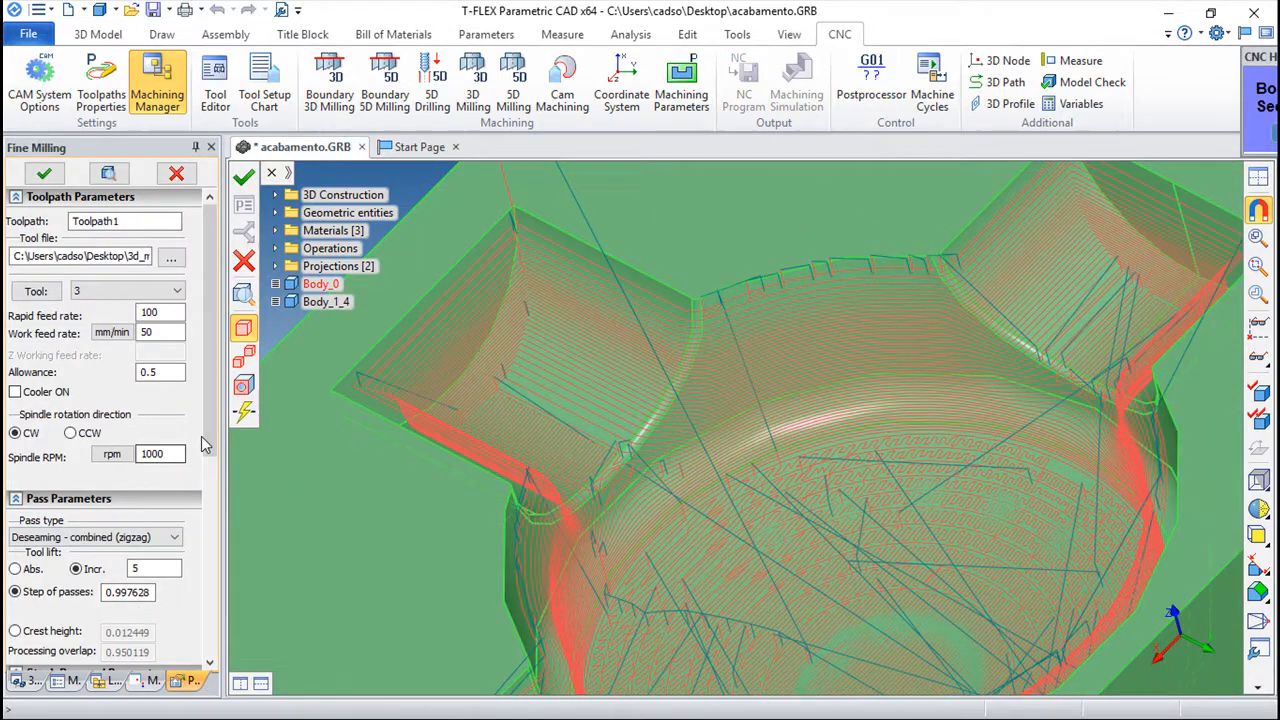
pyautogui.scroll(-4, 113, 437)
pyautogui.doubleClick(105, 410)
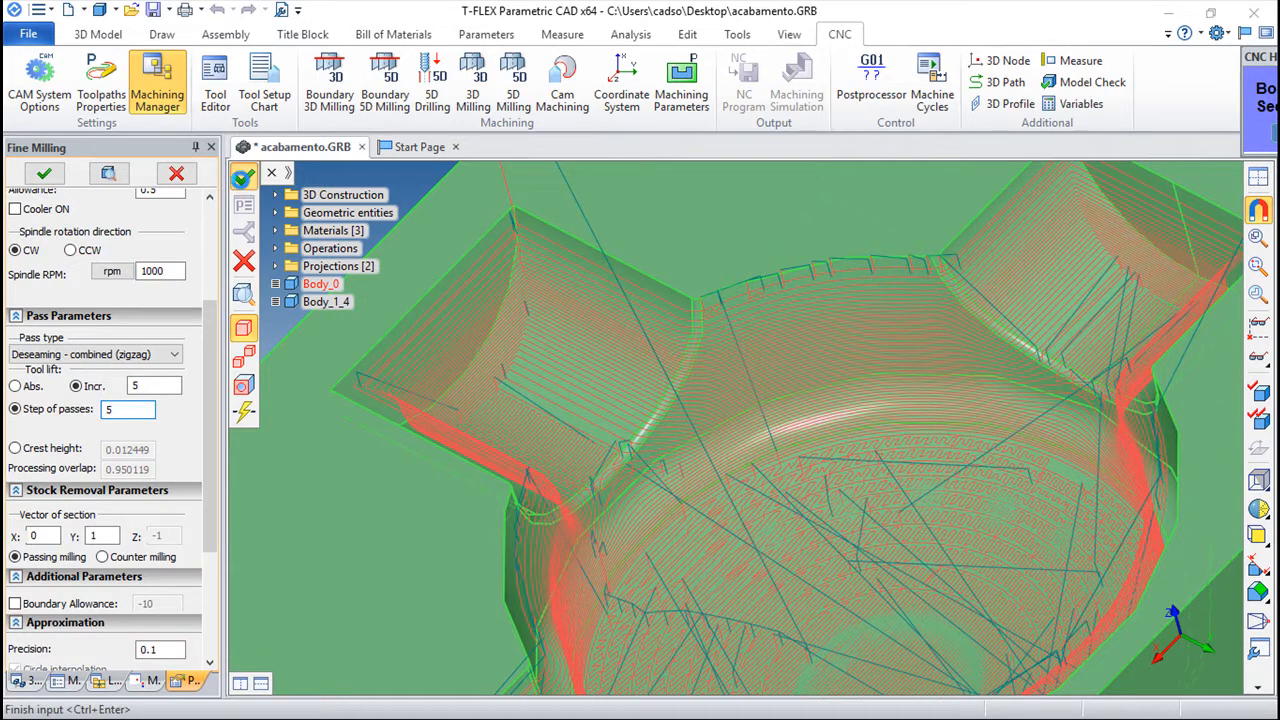
pyautogui.click(243, 179)
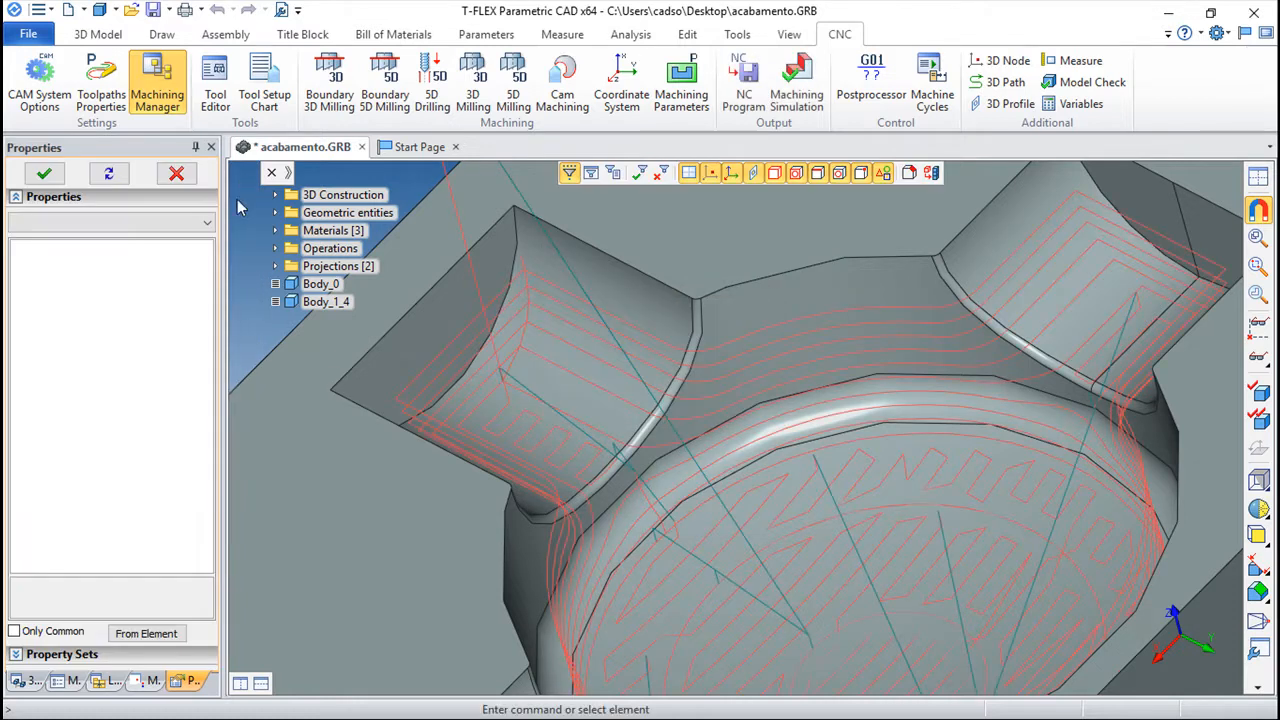
pyautogui.moveTo(683, 508); pyautogui.dragTo(819, 438)
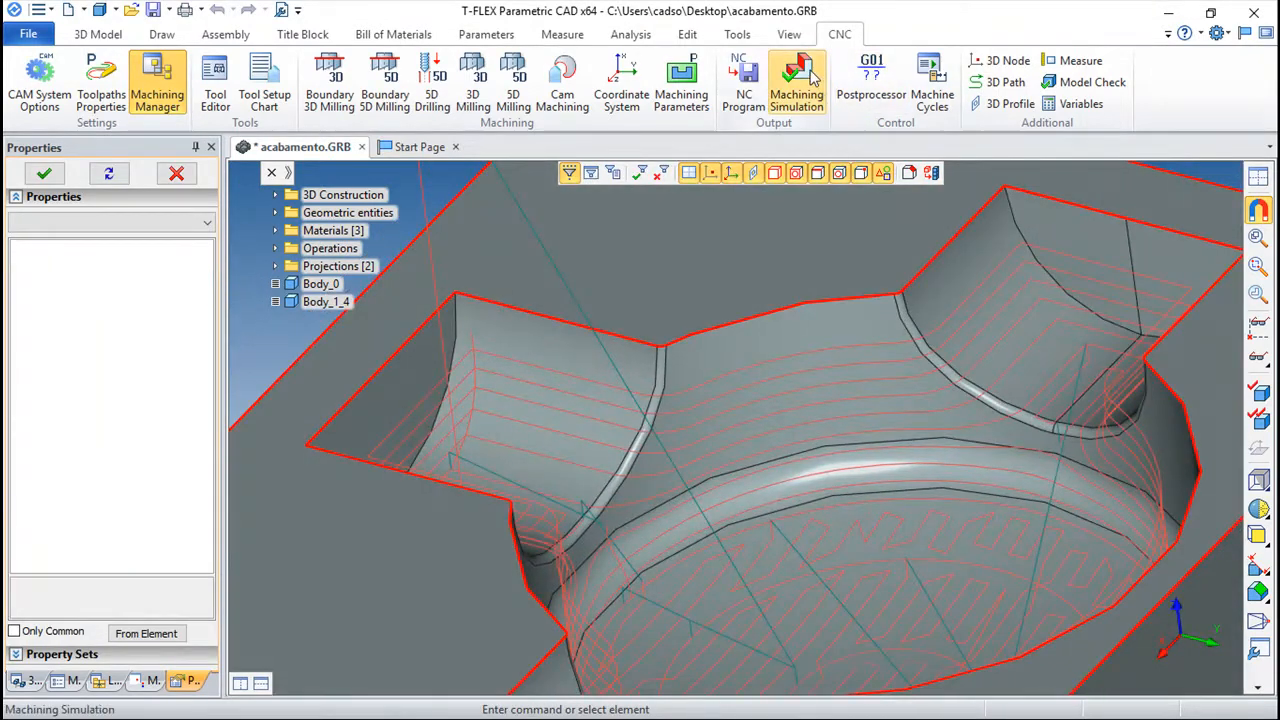
# Play the machining simulation and follow the tool along the cavity passes from several angles
pyautogui.click(797, 95)
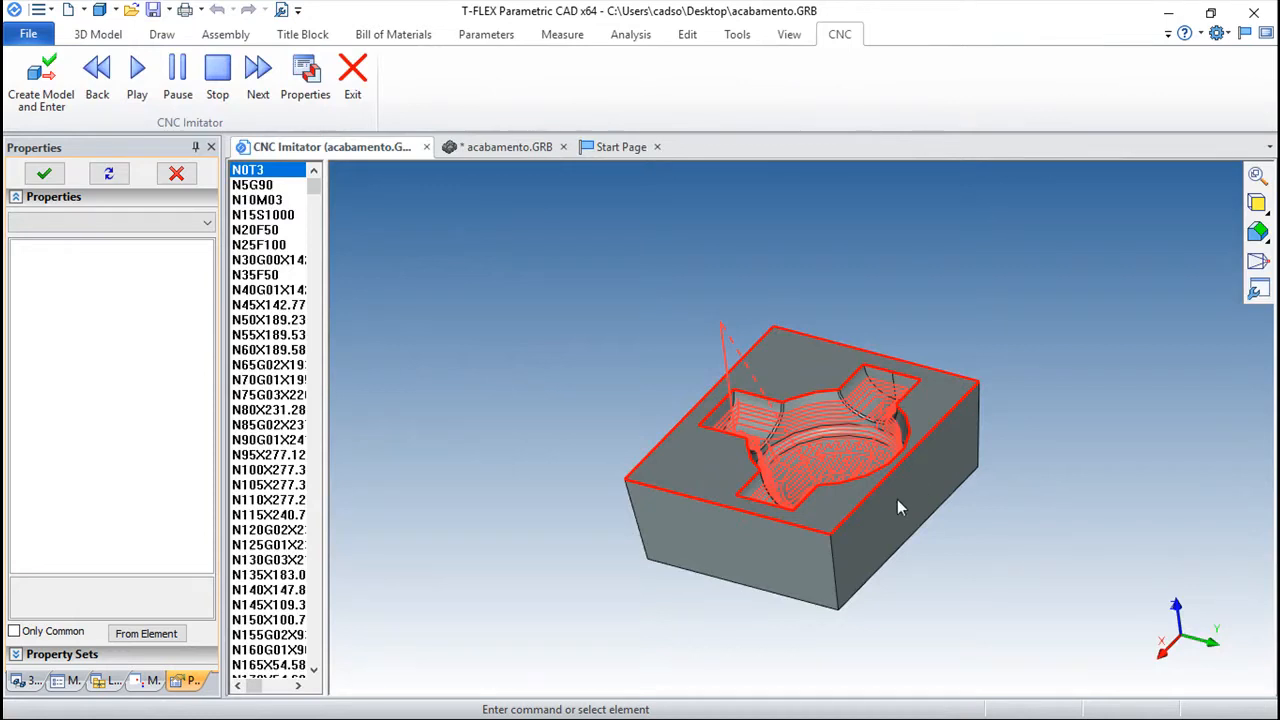
pyautogui.moveTo(917, 478); pyautogui.dragTo(733, 602)
pyautogui.scroll(3, 766, 502)
pyautogui.scroll(2, 766, 510)
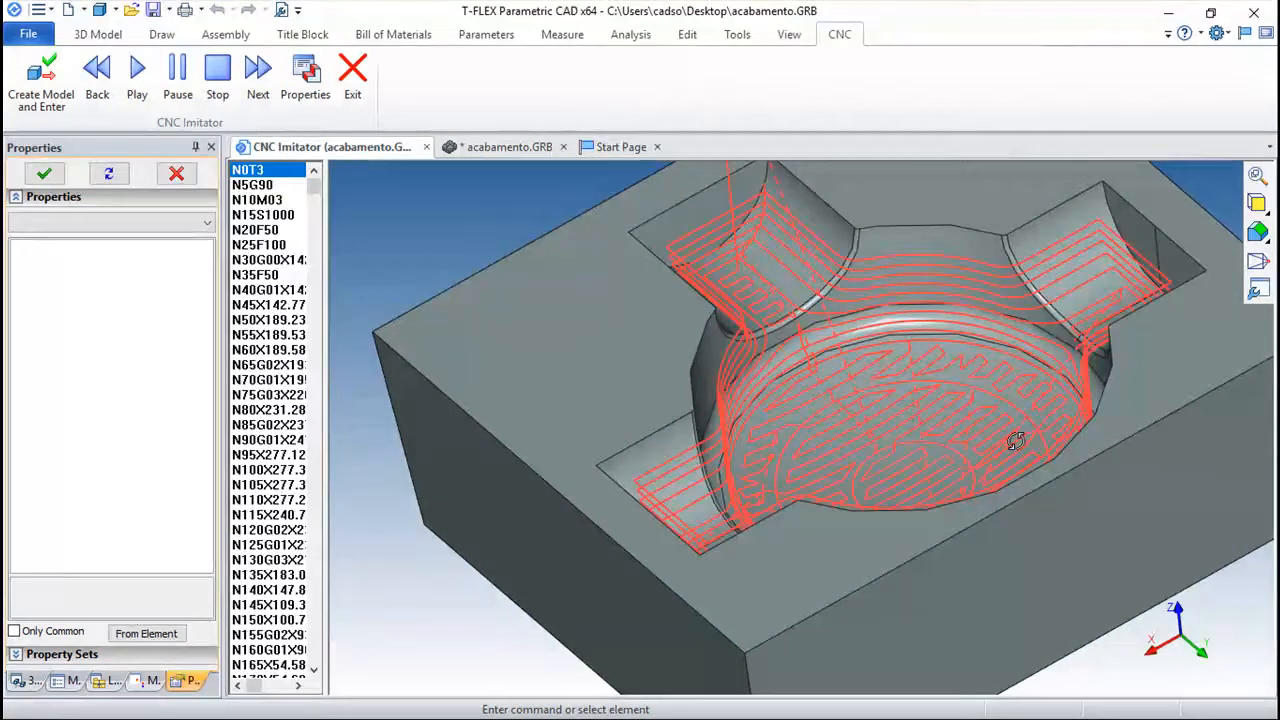
pyautogui.moveTo(968, 450); pyautogui.dragTo(958, 420)
pyautogui.moveTo(905, 422); pyautogui.dragTo(752, 426, button='middle')
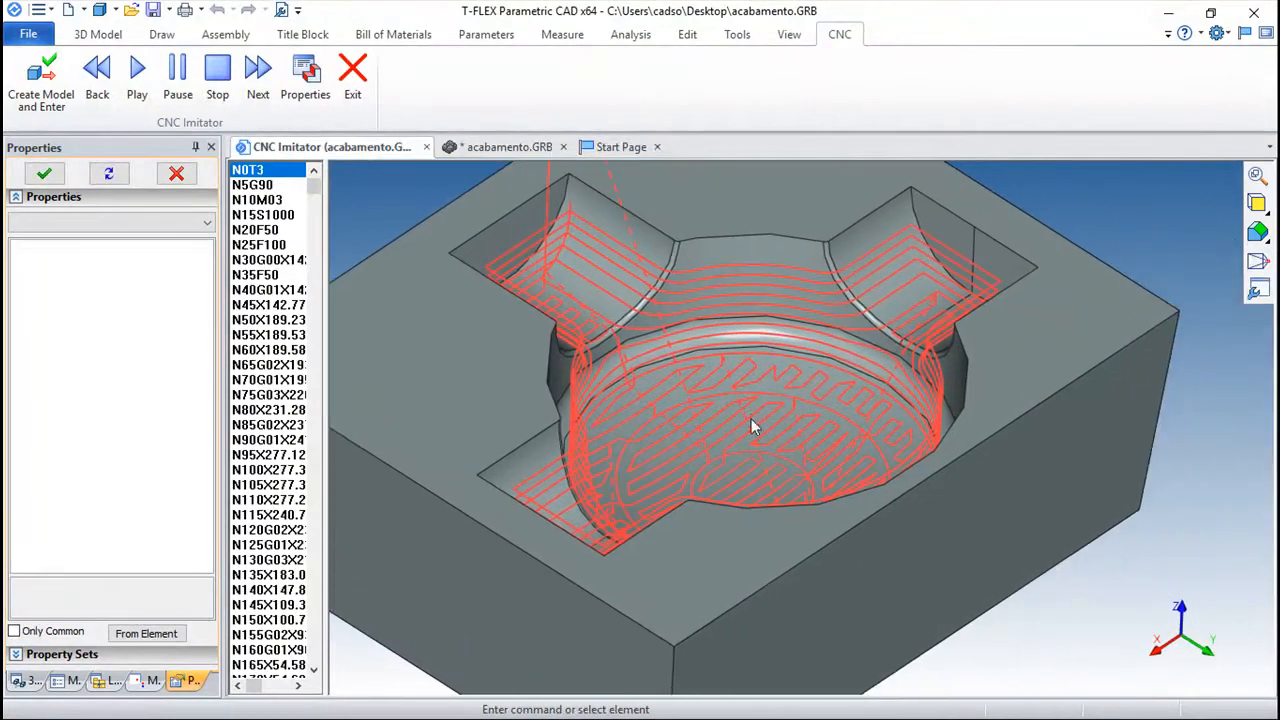
pyautogui.click(137, 72)
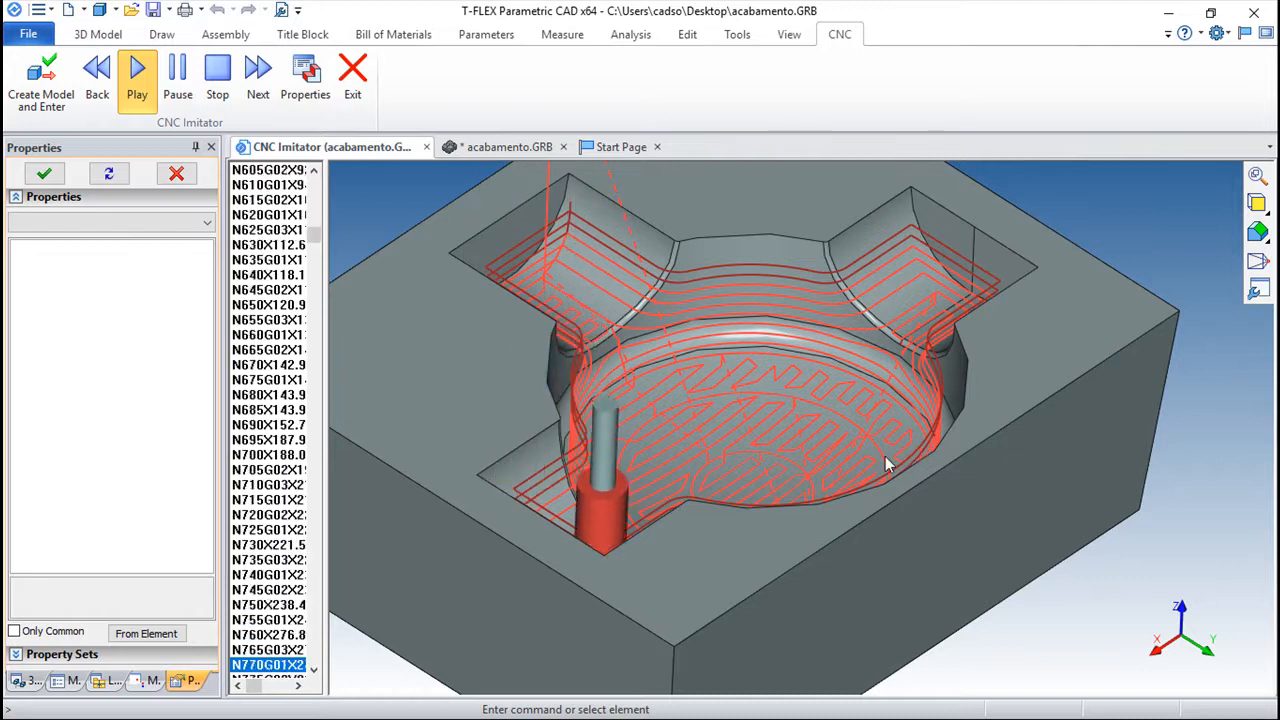
pyautogui.moveTo(798, 509); pyautogui.dragTo(700, 532, button='middle')
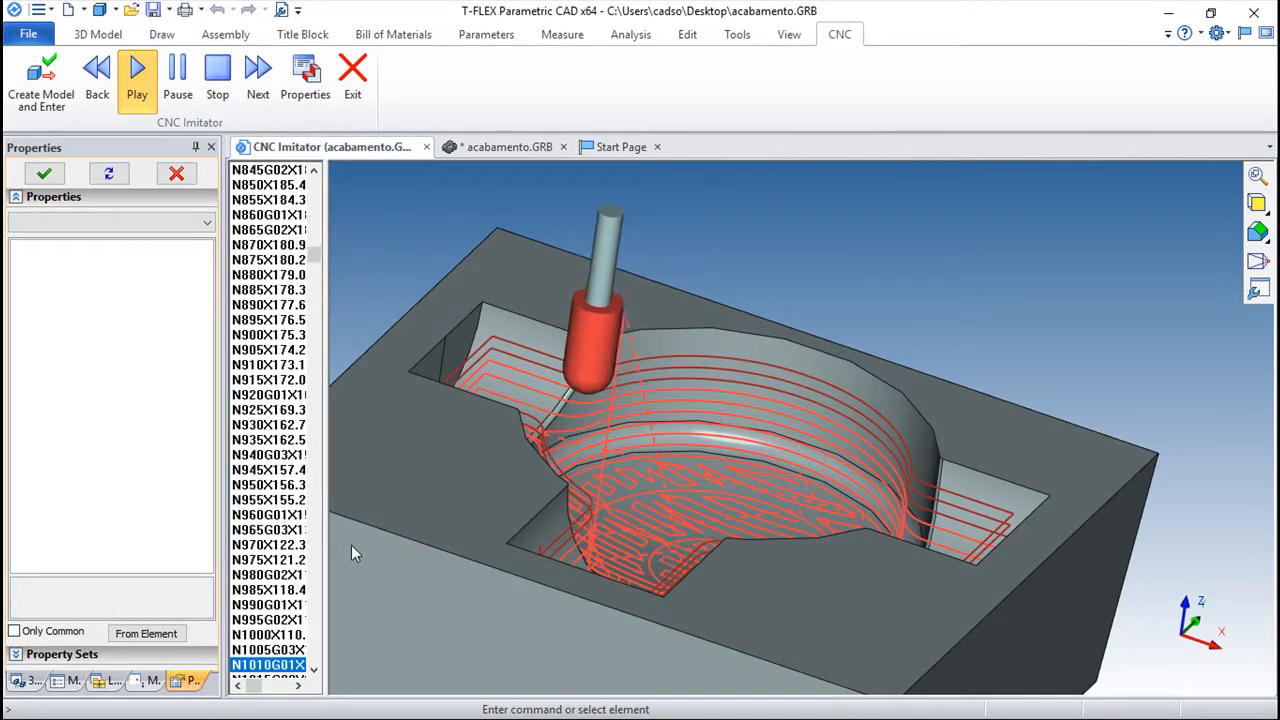
pyautogui.moveTo(689, 566); pyautogui.dragTo(715, 478, button='middle')
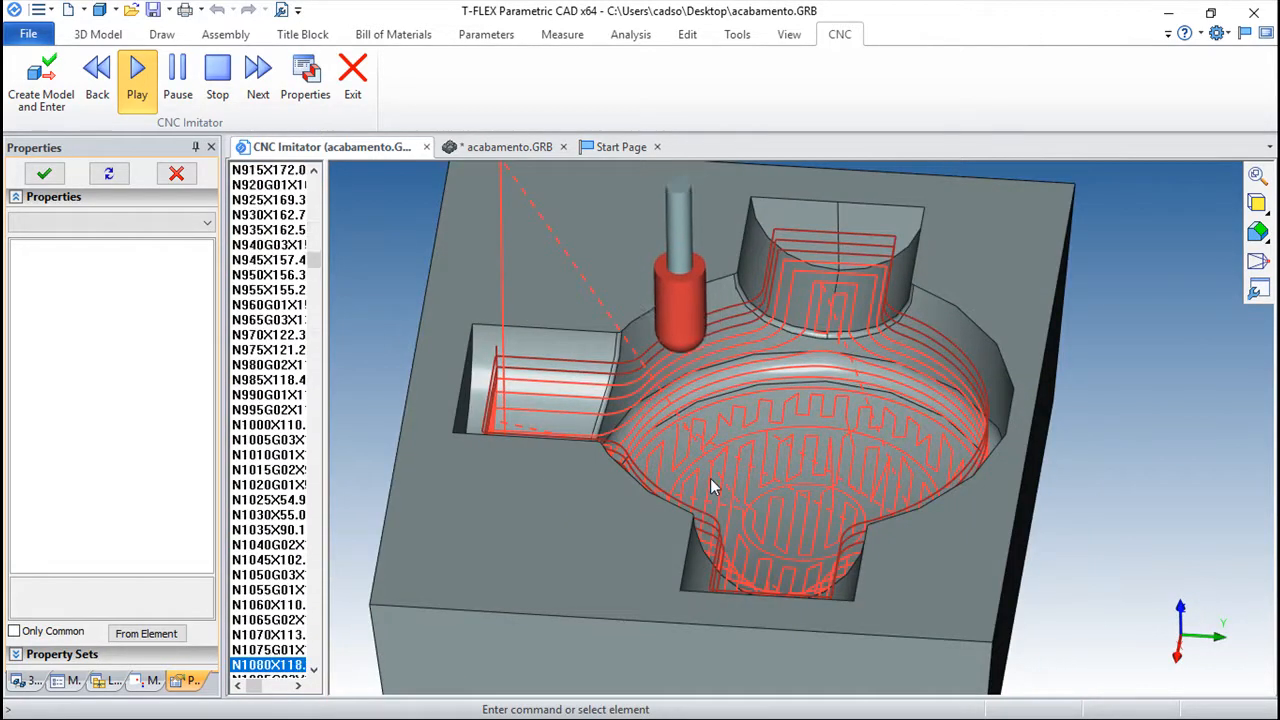
pyautogui.moveTo(873, 575); pyautogui.dragTo(751, 546, button='middle')
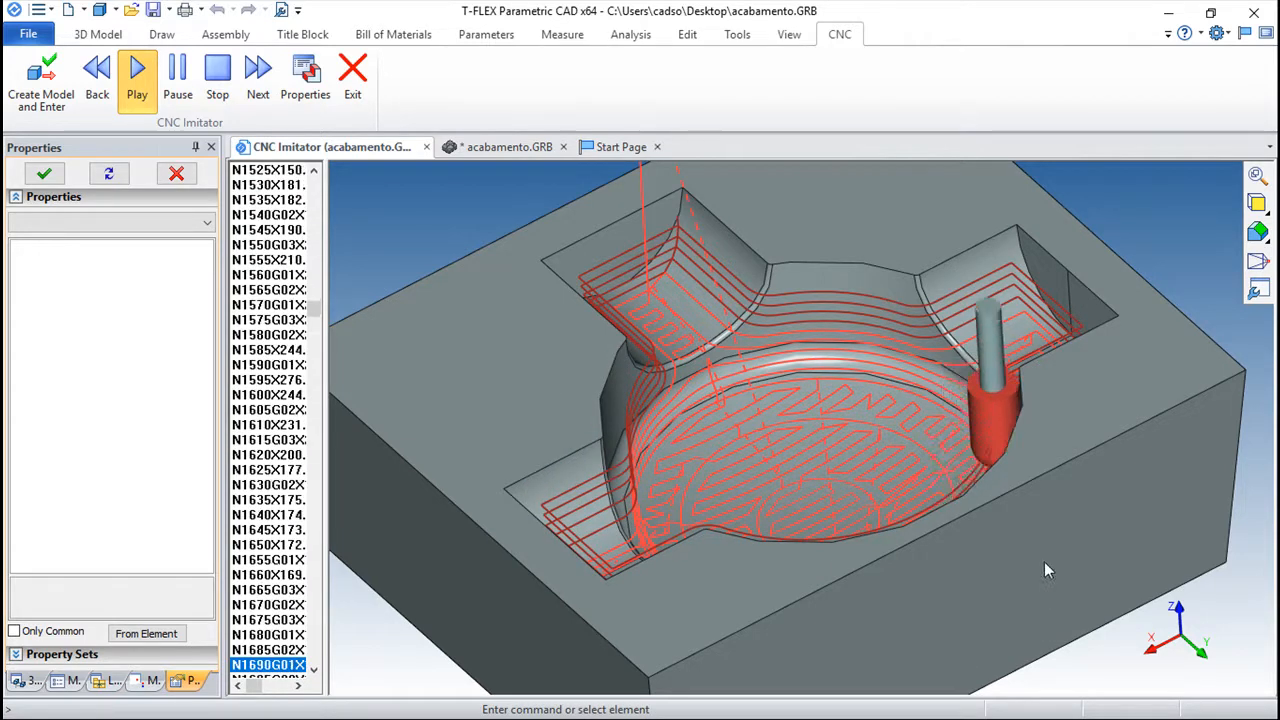
pyautogui.moveTo(1047, 571); pyautogui.dragTo(934, 620)
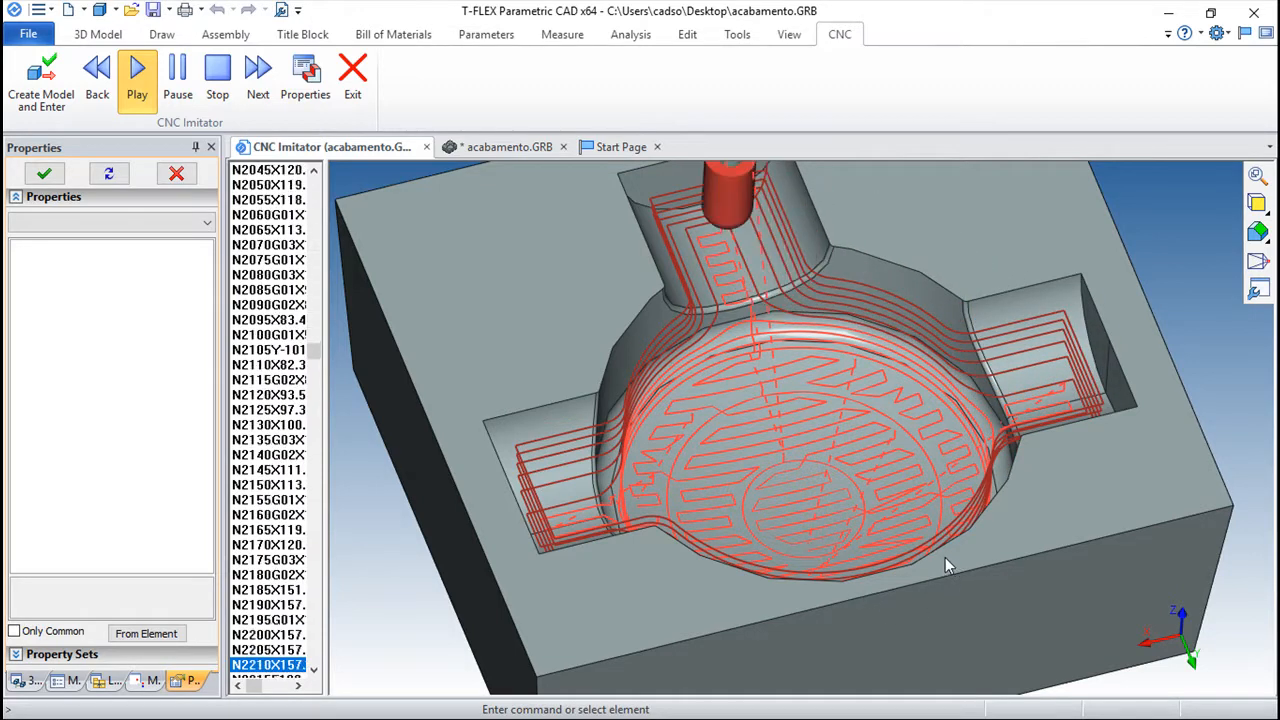
# Follow the running simulation over the cavity floor and side pockets from several angles, and exit the simulation
pyautogui.moveTo(1032, 547); pyautogui.dragTo(1141, 575)
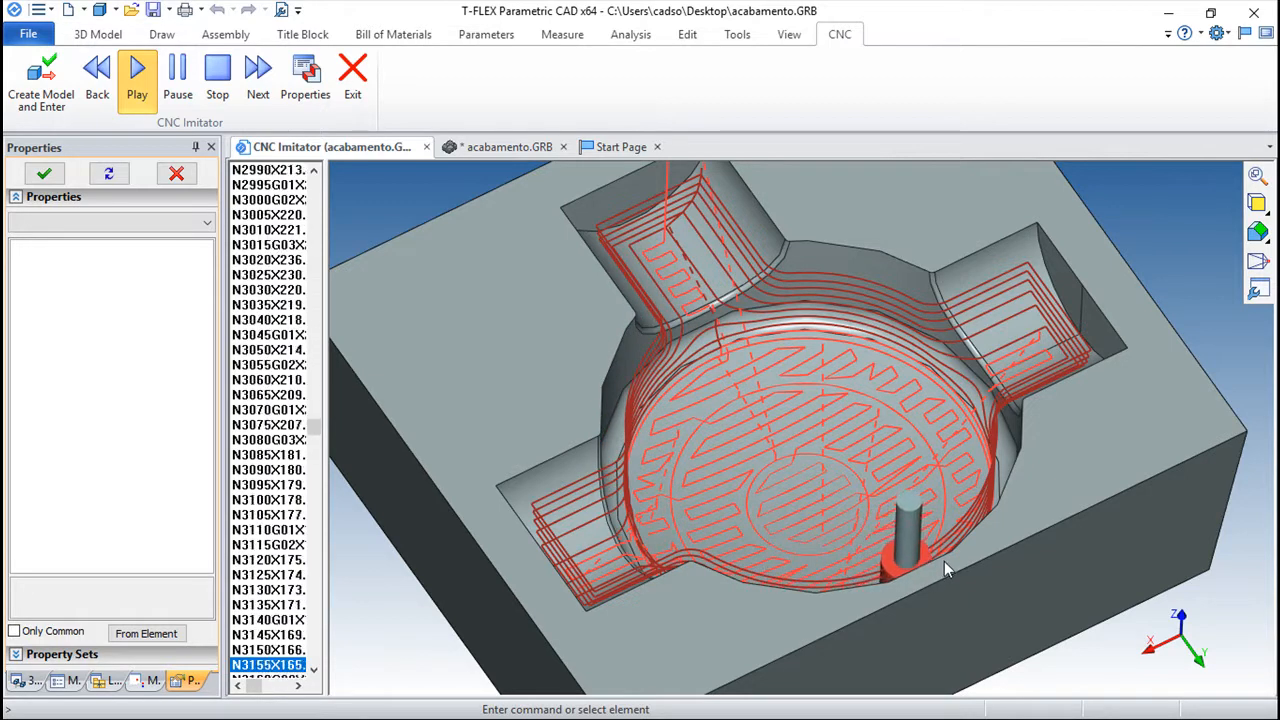
pyautogui.moveTo(932, 571); pyautogui.dragTo(995, 559)
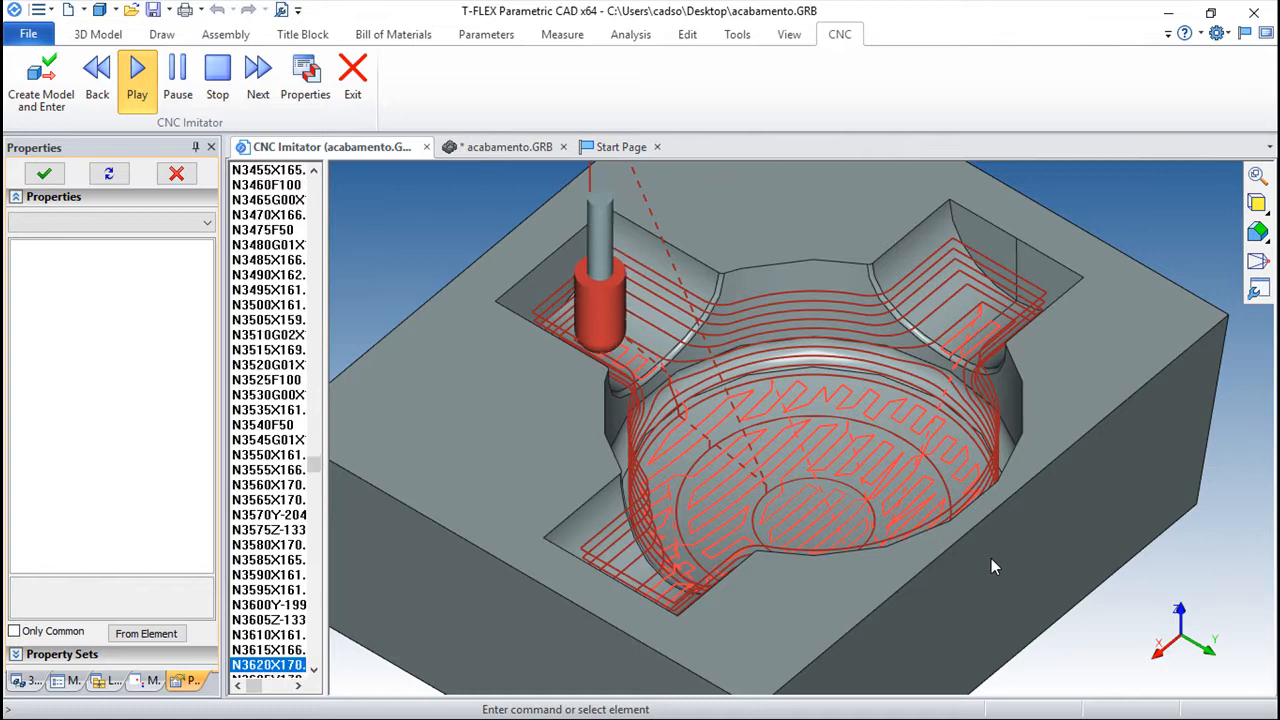
pyautogui.scroll(5, 691, 523)
pyautogui.moveTo(808, 392); pyautogui.dragTo(798, 486, button='middle')
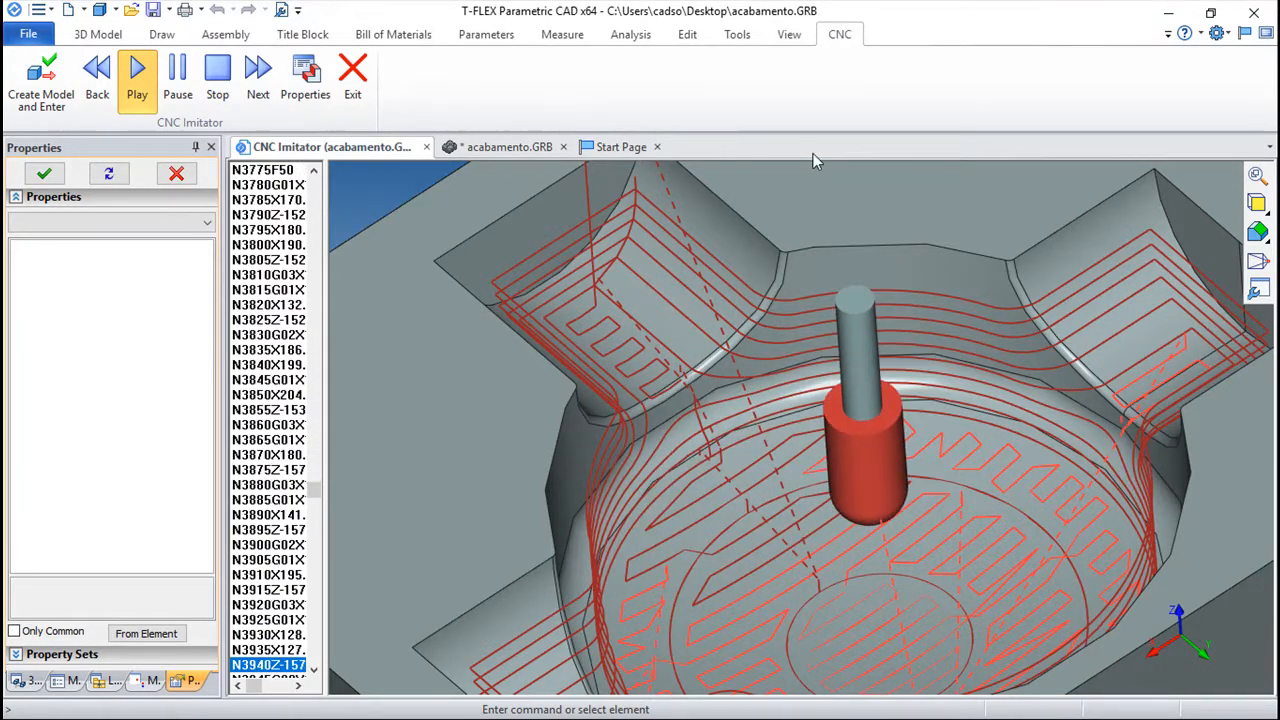
pyautogui.click(353, 75)
# Reopen Toolpath1, review its available pass types against the cavity passes, and leave the toolpath without changing it
pyautogui.click(148, 680)
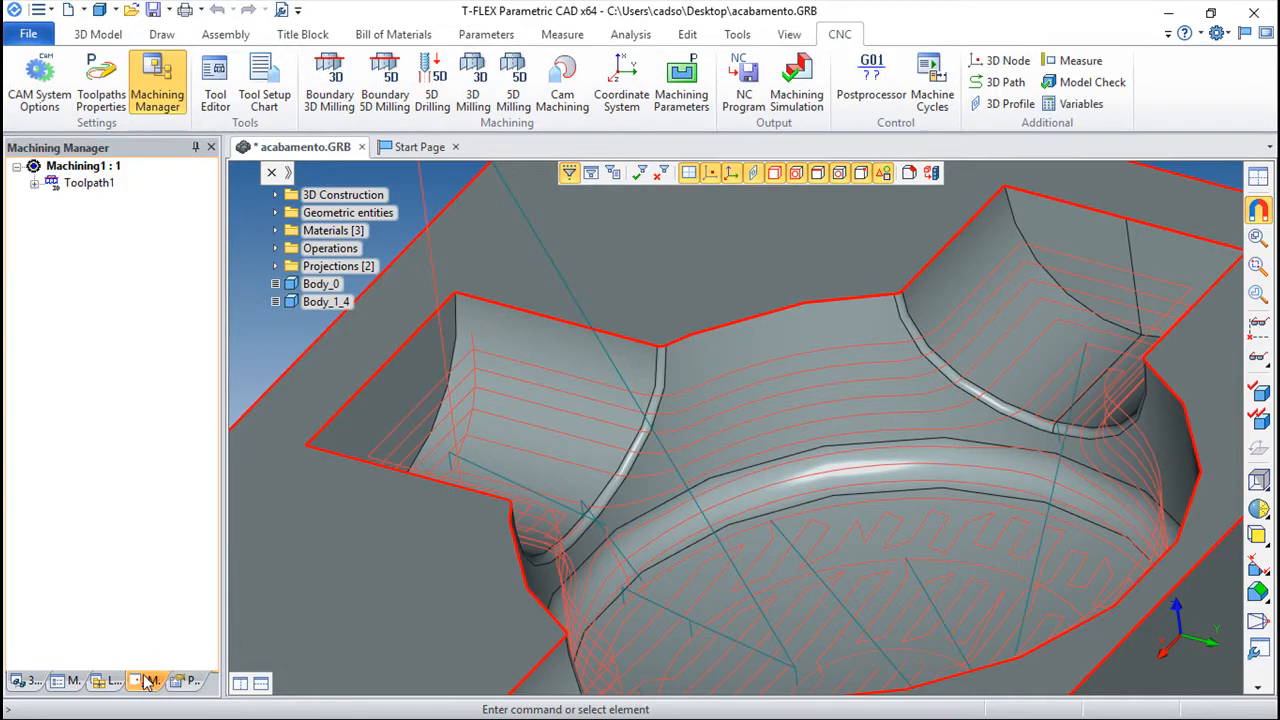
pyautogui.doubleClick(87, 186)
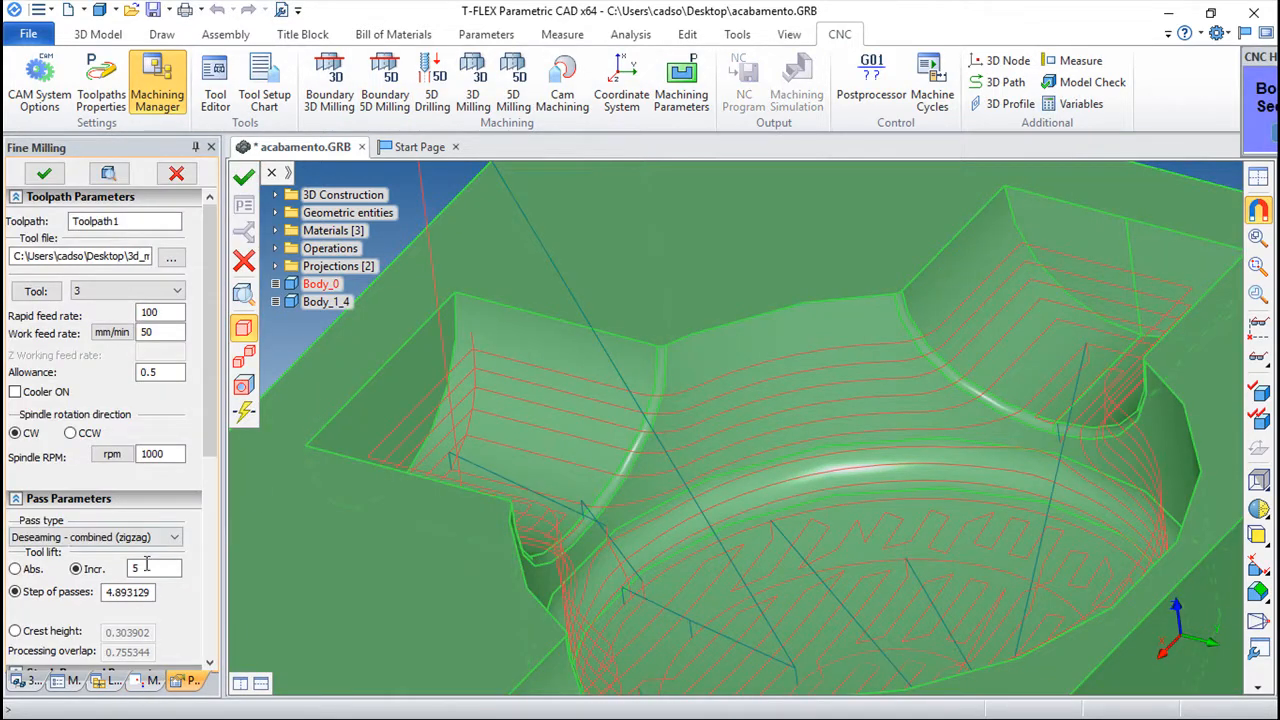
pyautogui.click(172, 538)
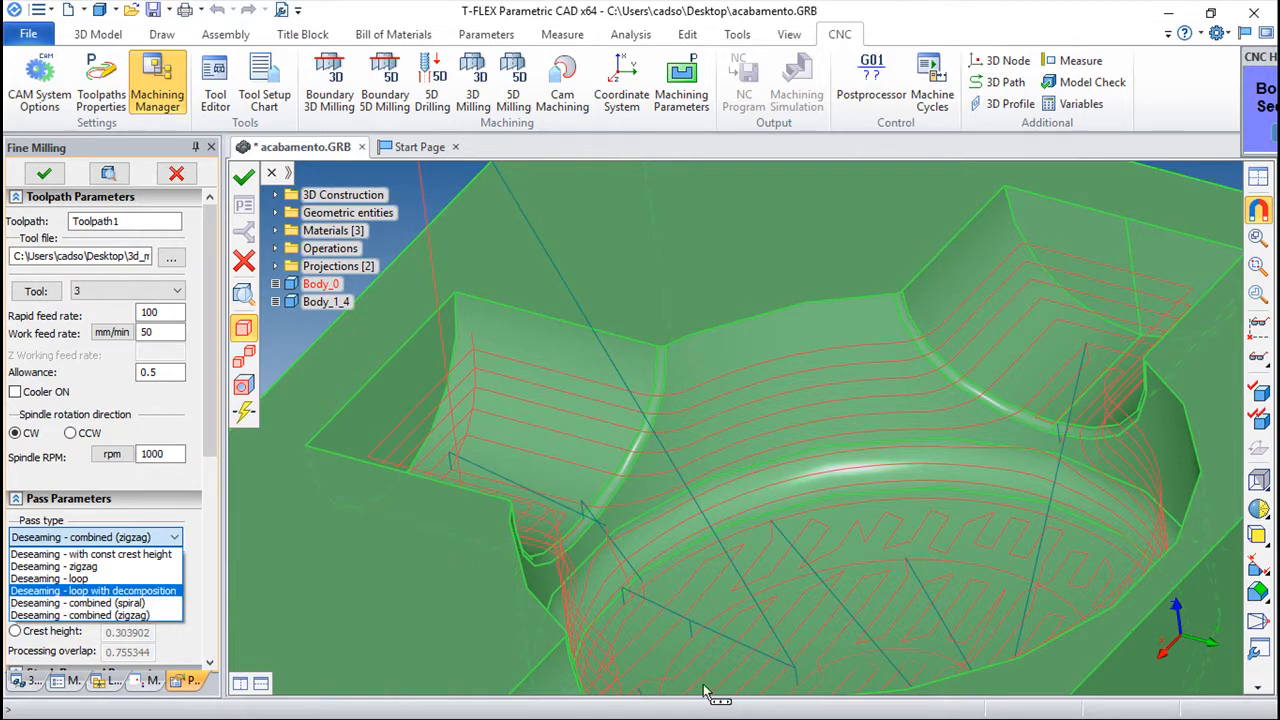
pyautogui.click(205, 537)
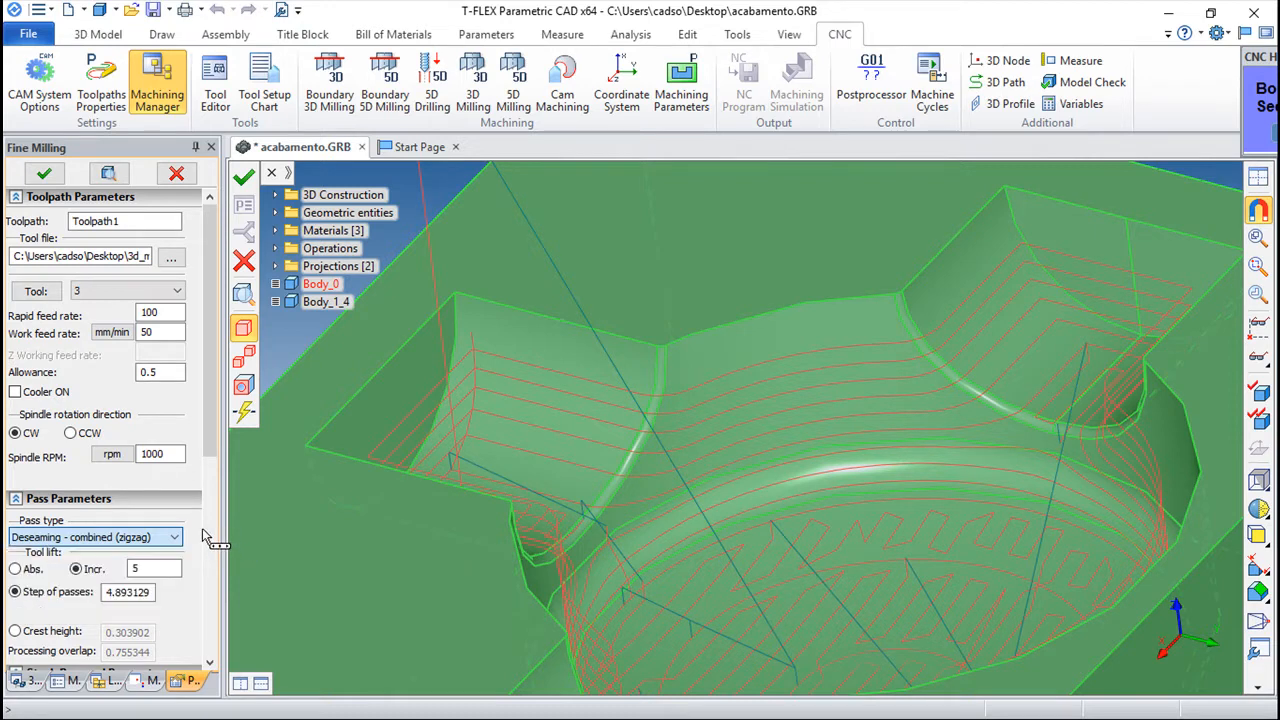
pyautogui.moveTo(212, 425)
pyautogui.mouseDown()
pyautogui.moveTo(218, 559)
pyautogui.moveTo(242, 600)
pyautogui.moveTo(232, 680)
pyautogui.moveTo(208, 410)
pyautogui.mouseUp()
pyautogui.scroll(-3, 530, 562)
pyautogui.moveTo(530, 562); pyautogui.dragTo(586, 595, button='middle')
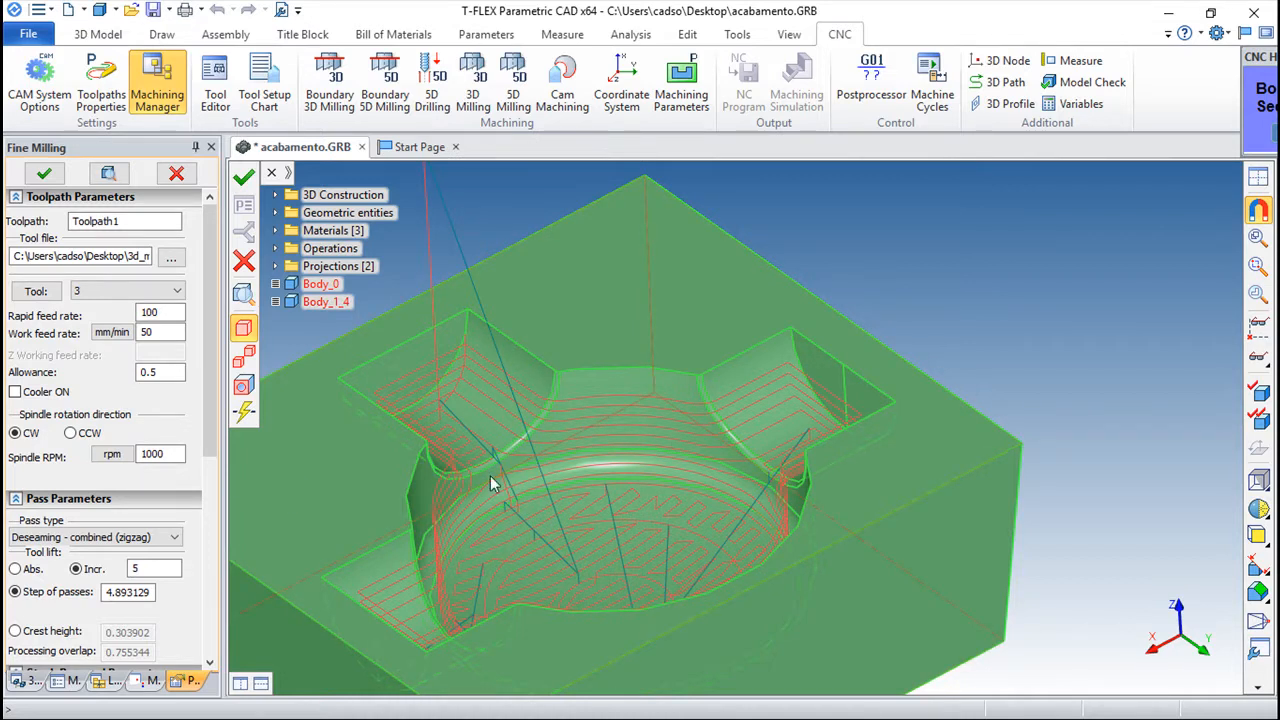
pyautogui.press('Escape')
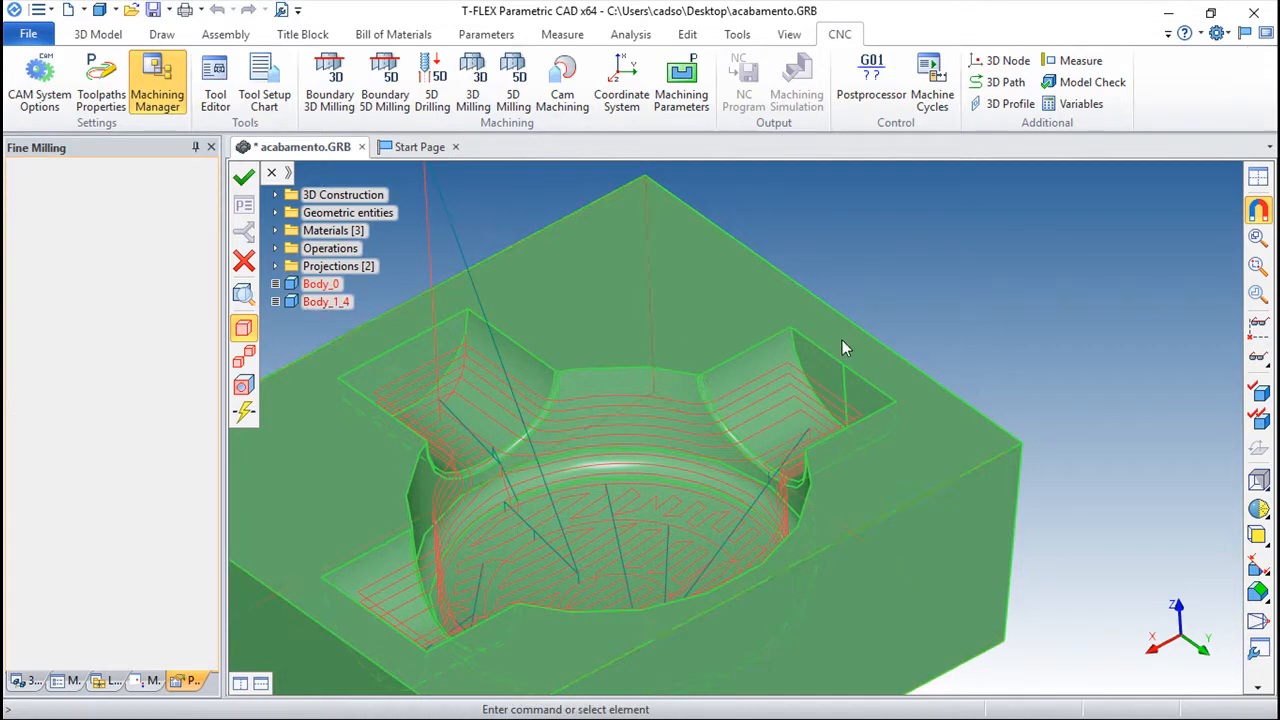
pyautogui.moveTo(1038, 406); pyautogui.dragTo(1034, 409, button='middle')
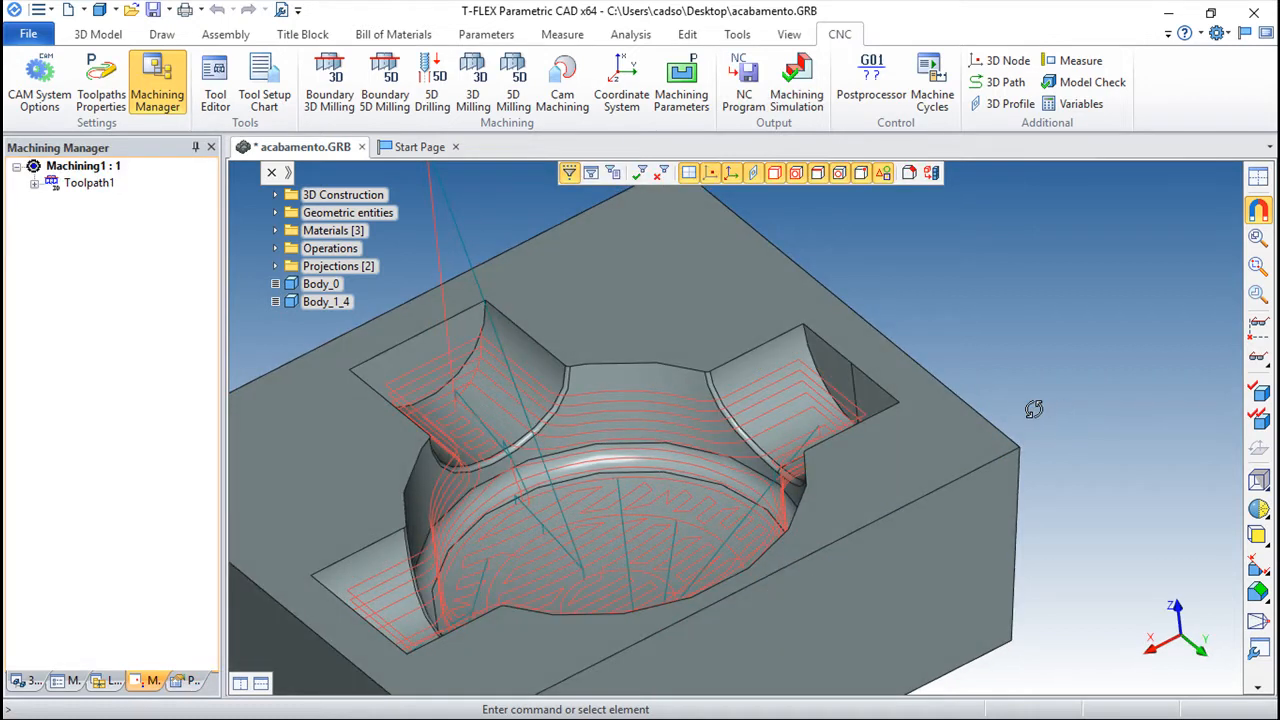
# Create a box primitive anchored on the rear side pocket's edge and stretch it to enclose the whole pocket
pyautogui.click(98, 34)
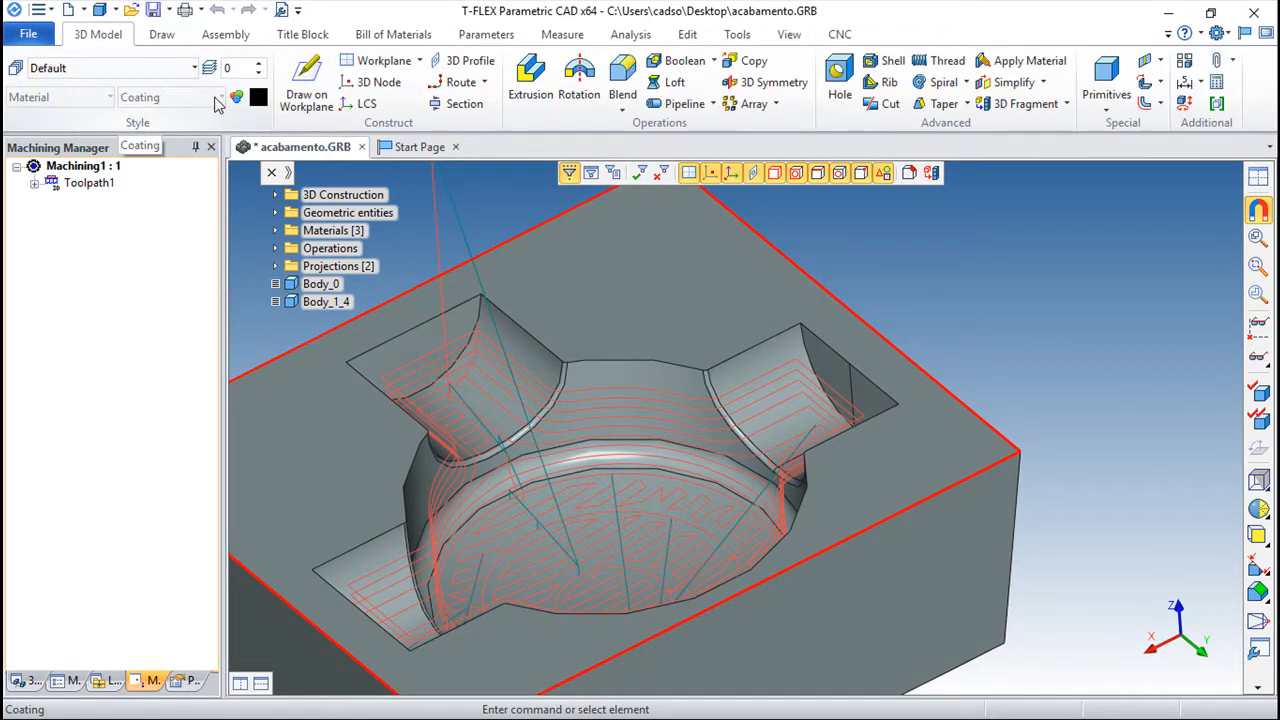
pyautogui.click(1106, 72)
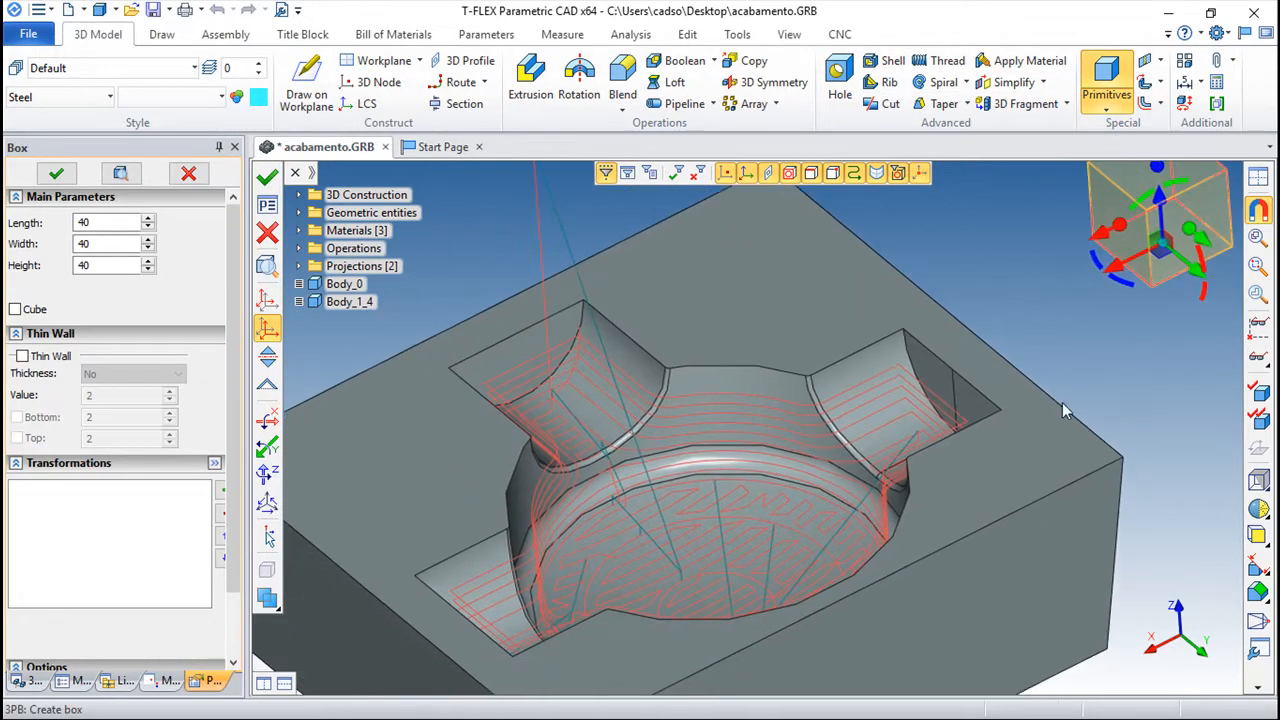
pyautogui.click(518, 335)
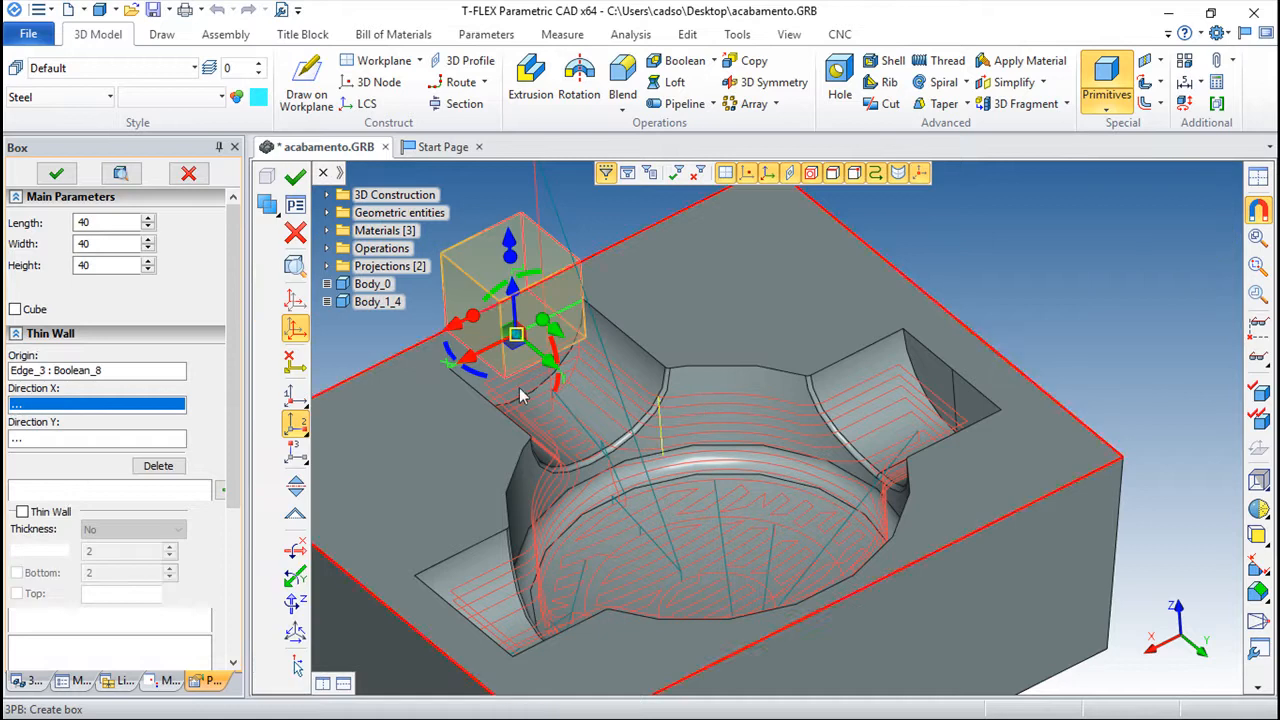
pyautogui.moveTo(513, 293); pyautogui.dragTo(433, 411)
pyautogui.moveTo(562, 397); pyautogui.dragTo(624, 449)
pyautogui.moveTo(678, 528); pyautogui.dragTo(717, 478, button='middle')
pyautogui.click(634, 414)
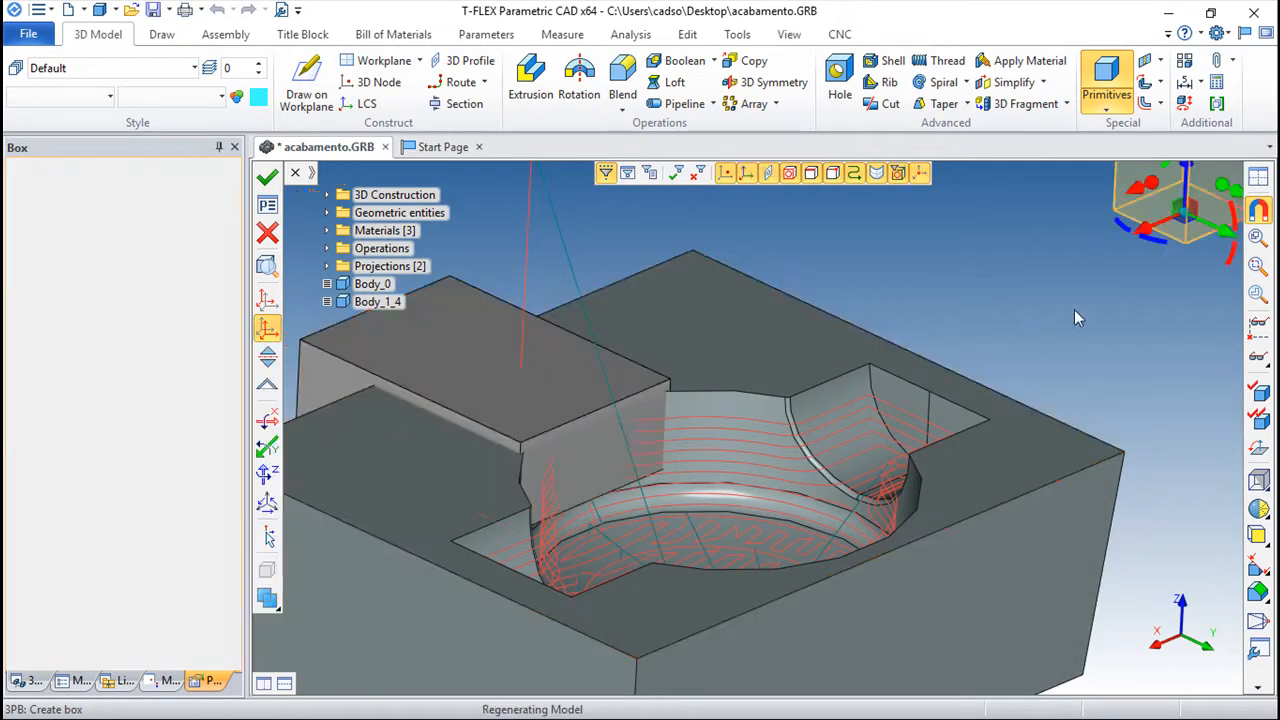
pyautogui.scroll(-3, 994, 335)
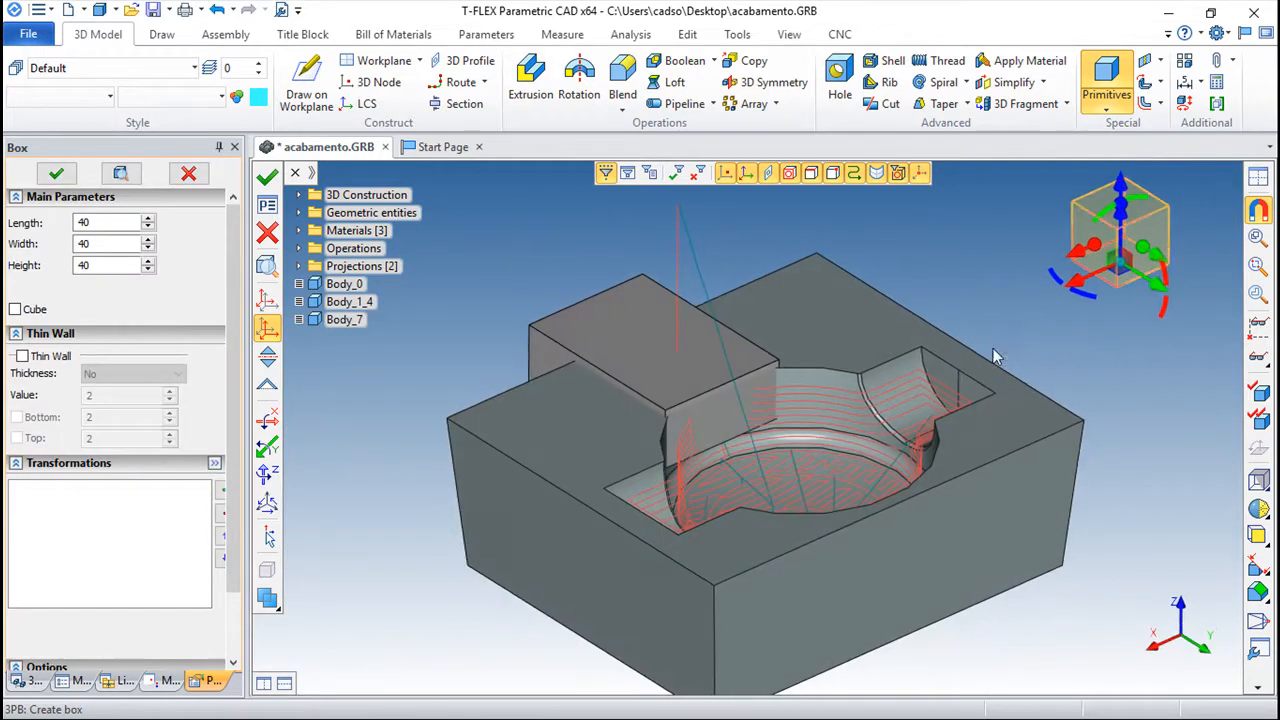
pyautogui.press('Escape')
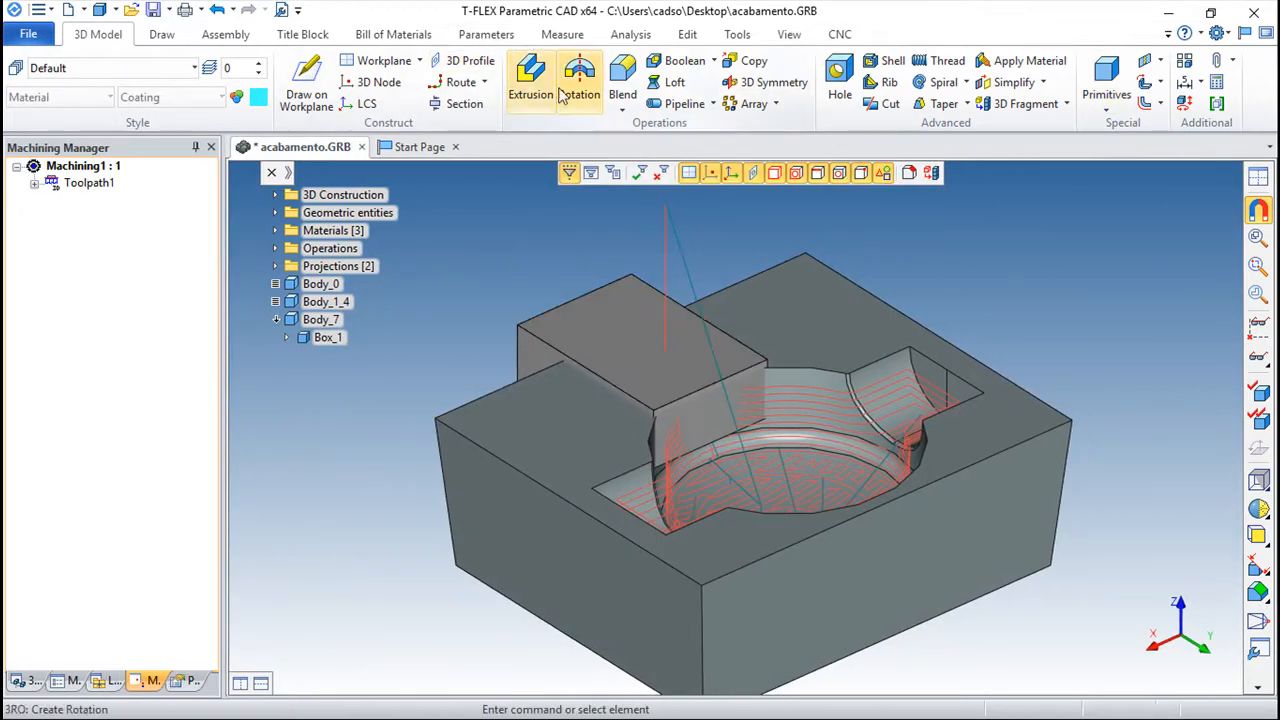
# Start a new fine milling toolpath on the cavity block, adding the box as the second body that limits the machining
pyautogui.click(840, 34)
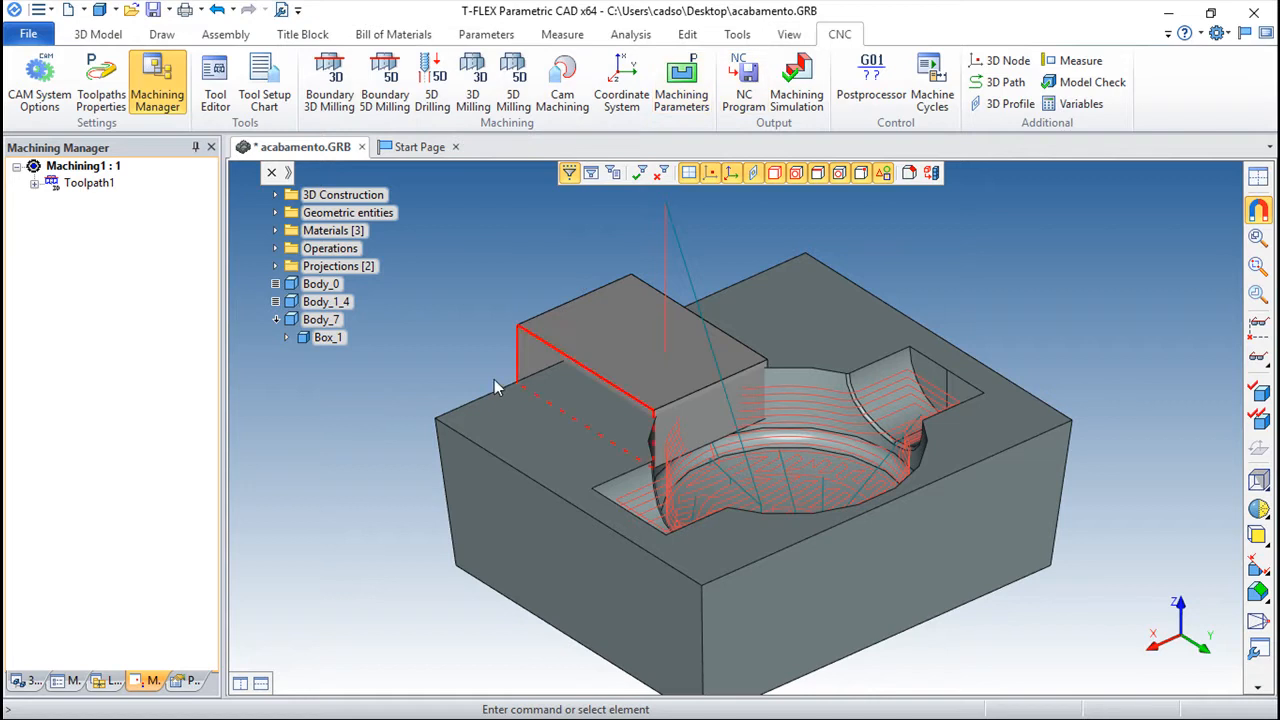
pyautogui.click(324, 93)
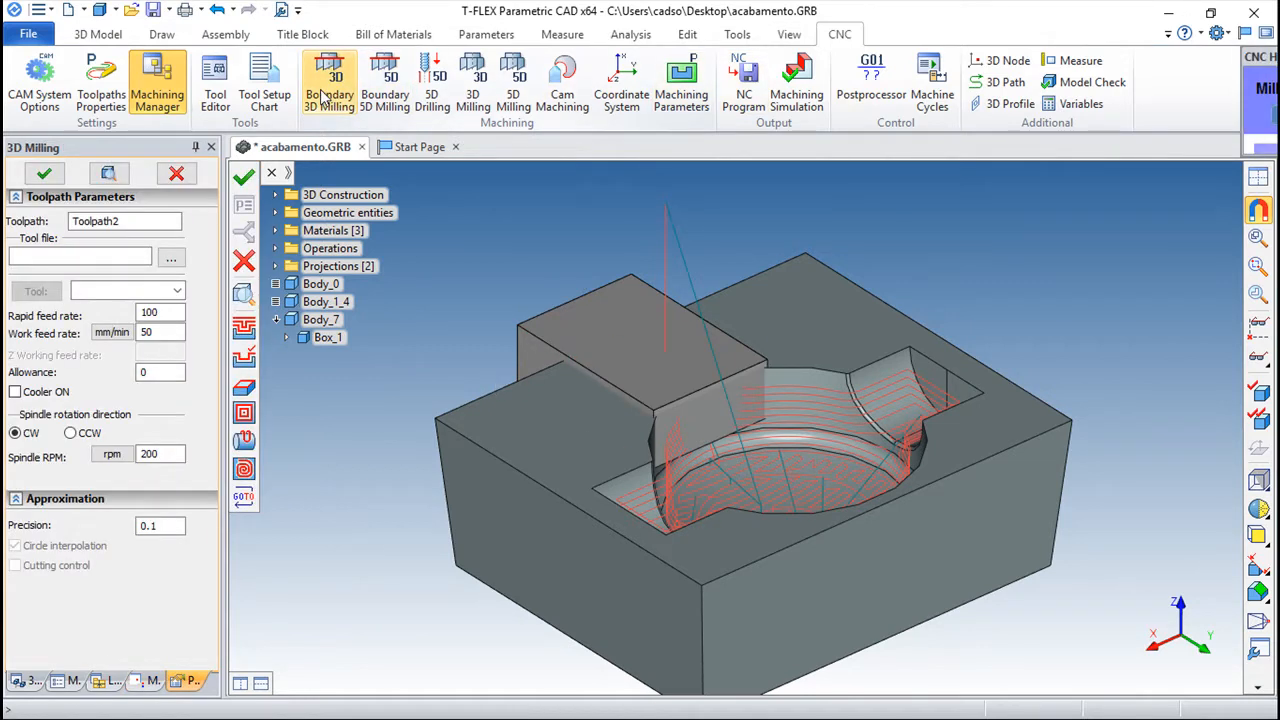
pyautogui.click(246, 360)
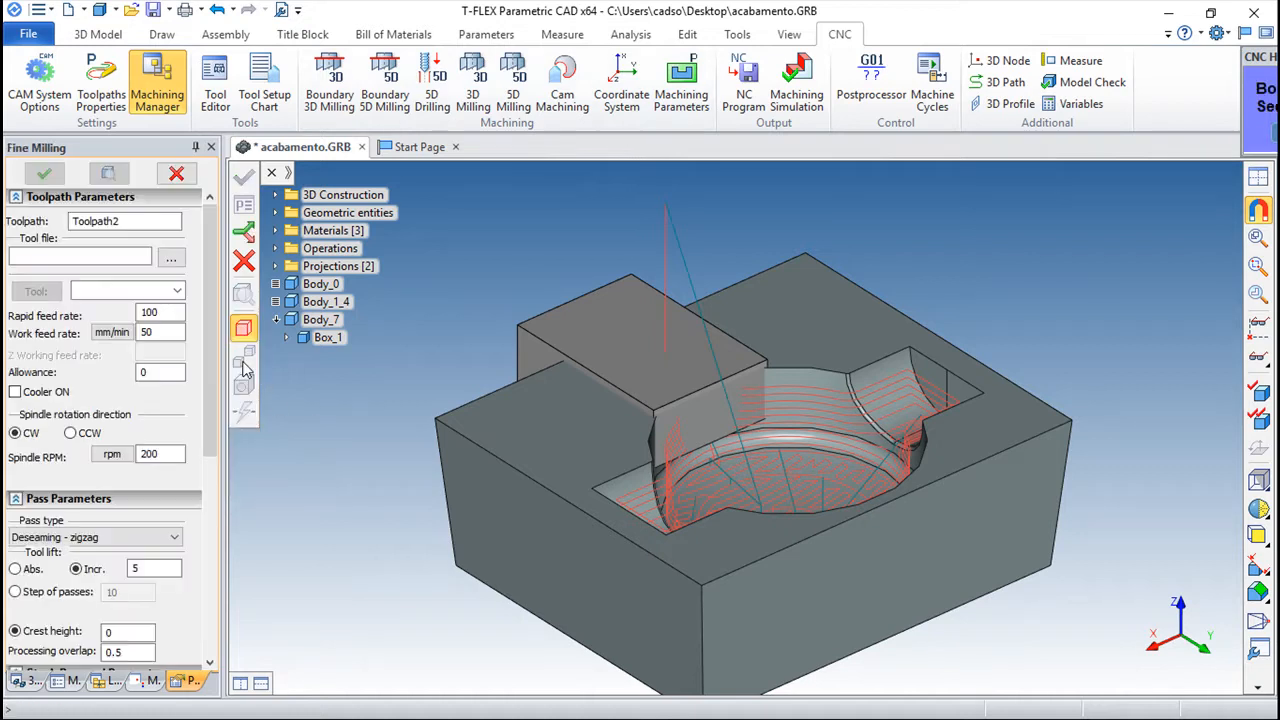
pyautogui.click(787, 373)
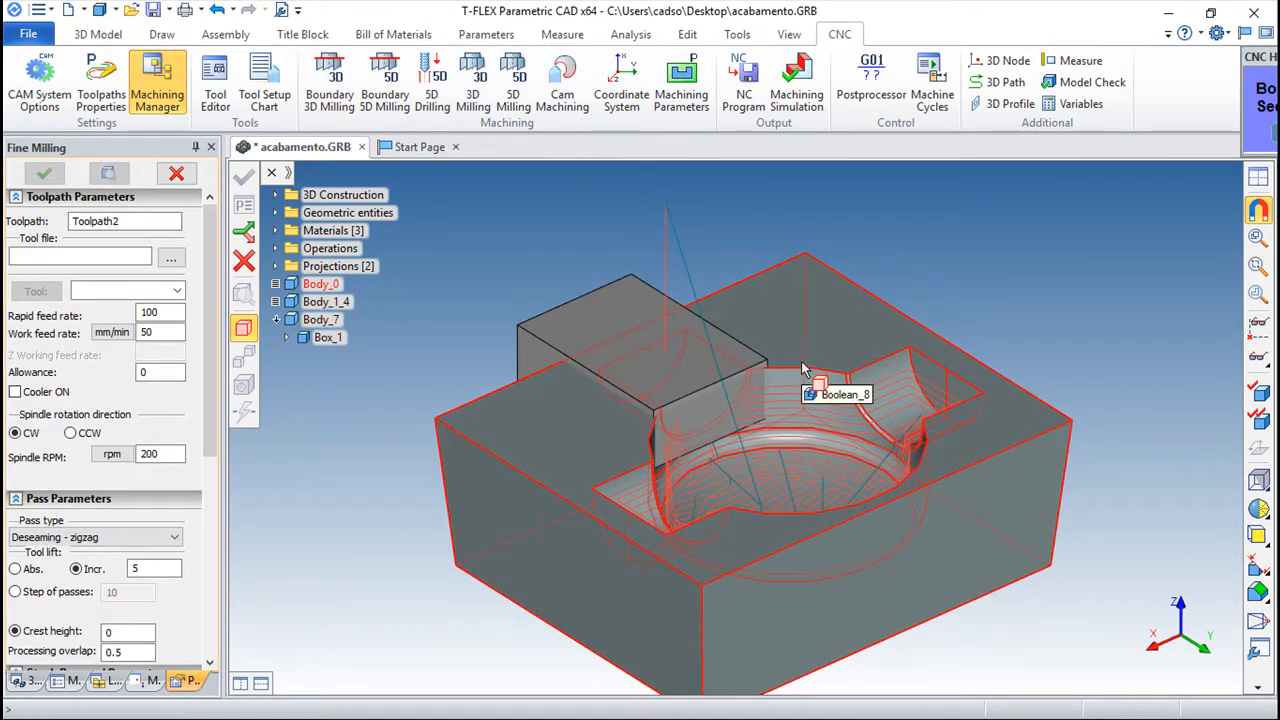
pyautogui.click(759, 393)
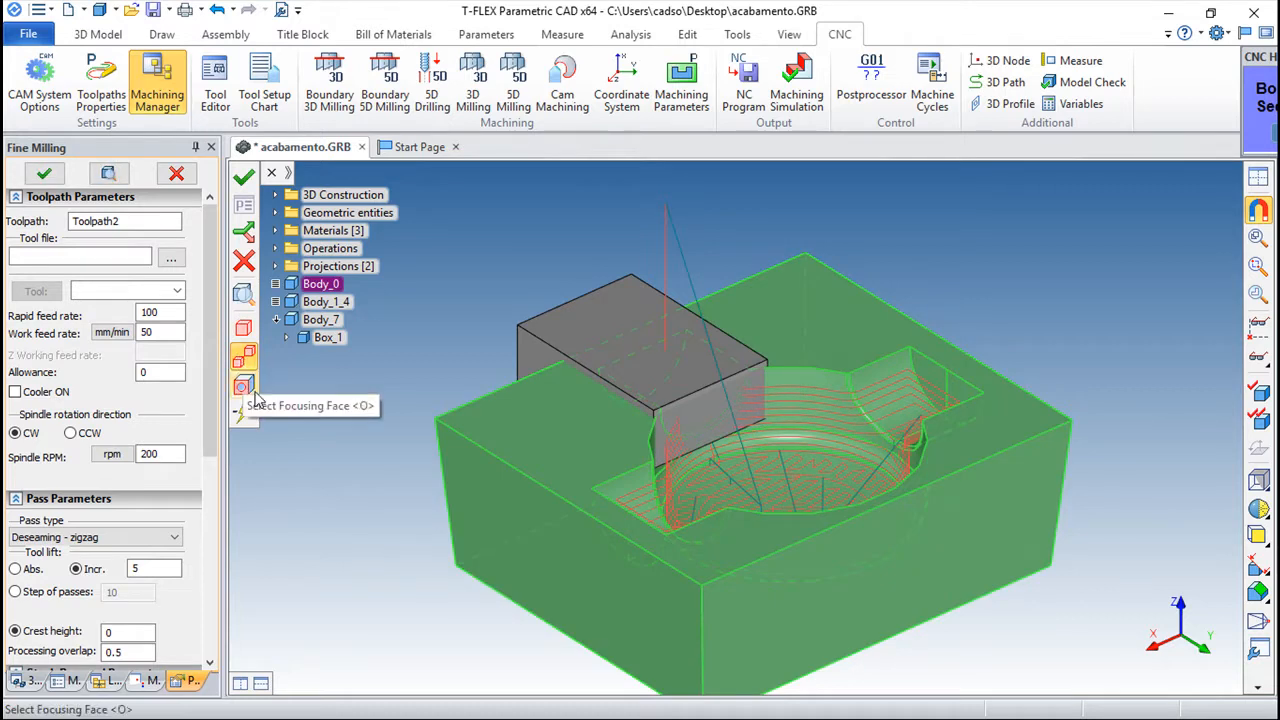
pyautogui.click(596, 303)
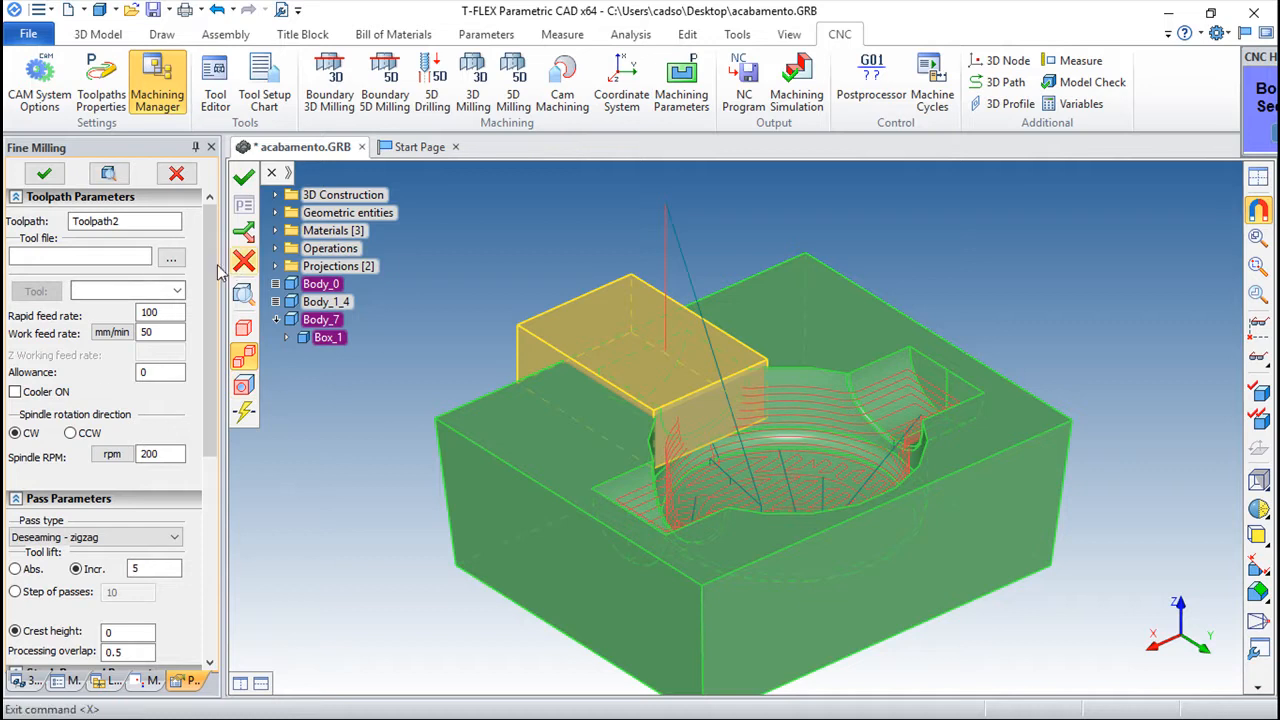
# Load the tool file 3d_milling.too for the new toolpath and select tool 3
pyautogui.click(171, 258)
pyautogui.doubleClick(623, 162)
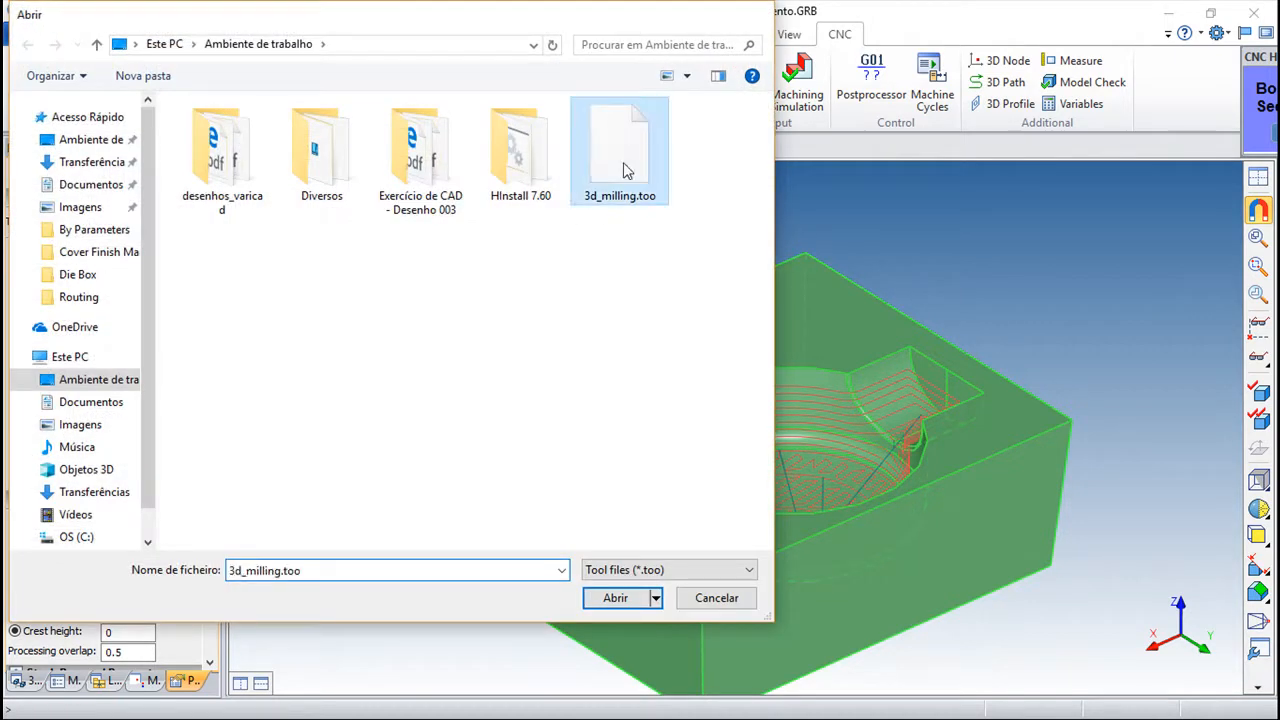
pyautogui.click(95, 290)
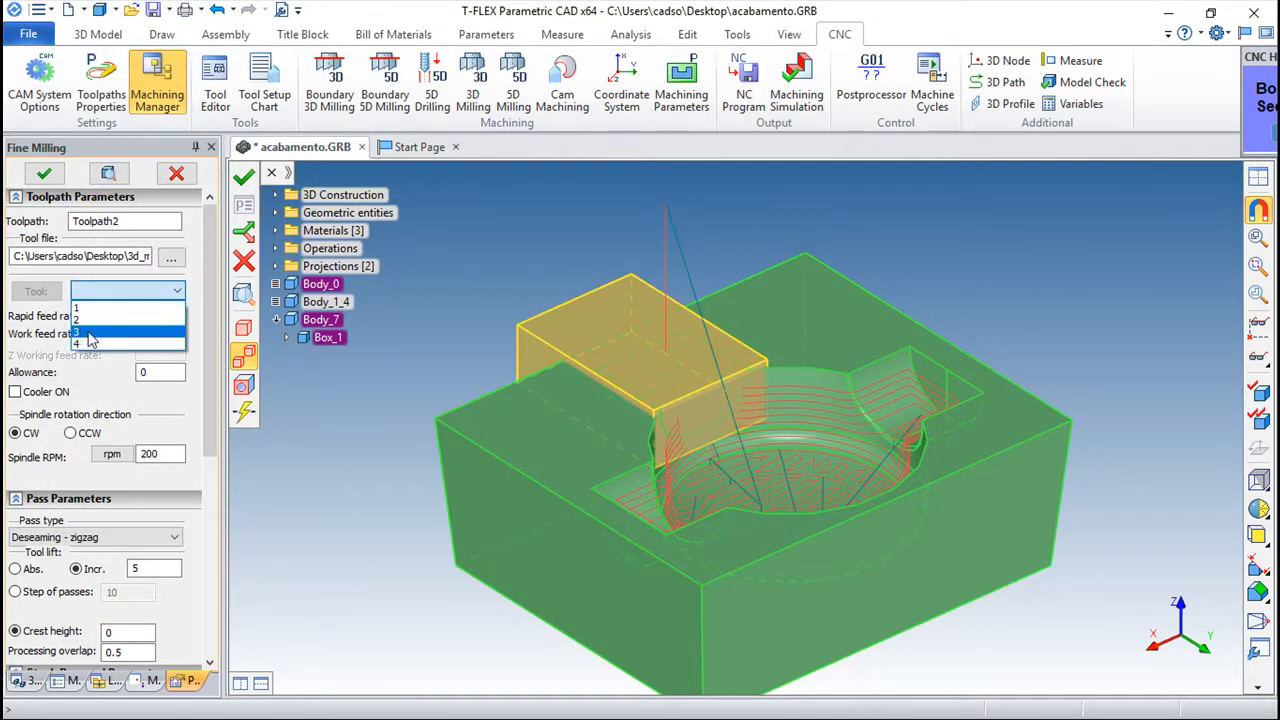
pyautogui.click(90, 343)
pyautogui.click(178, 290)
pyautogui.click(90, 320)
pyautogui.scroll(-1, 213, 378)
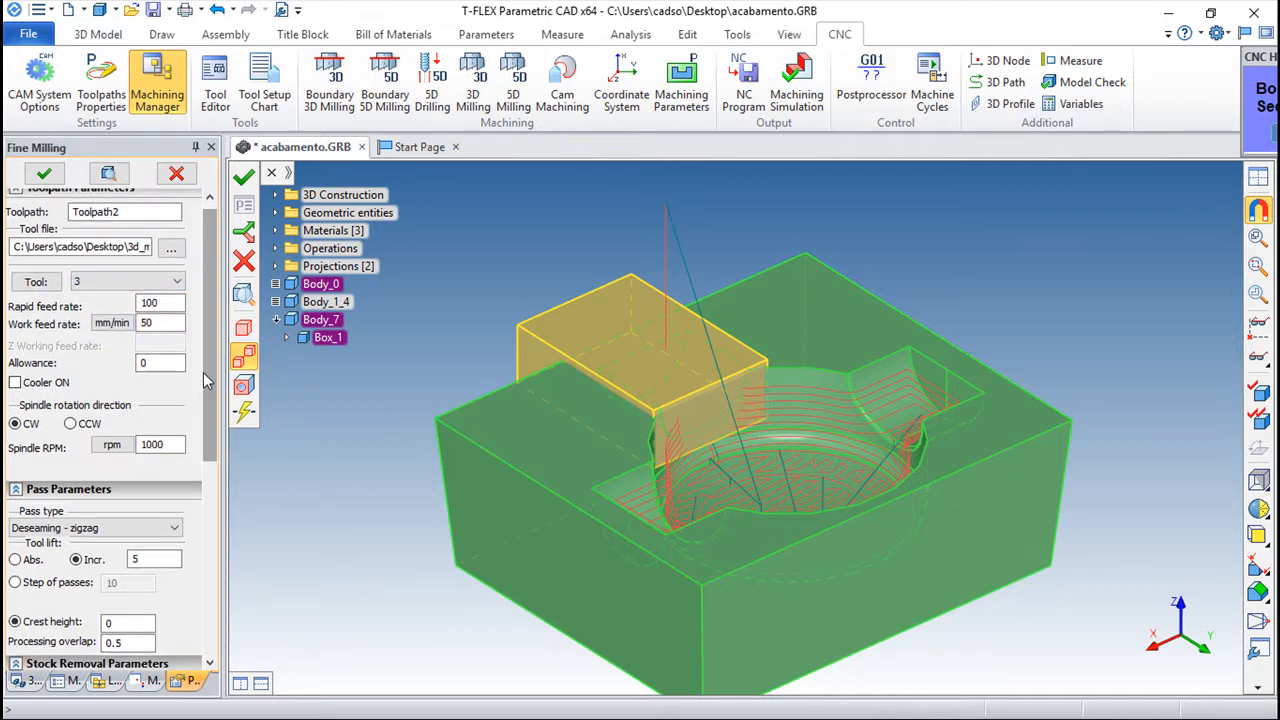
# Set the allowance to 0.5 and the precision to 0.1, and generate Toolpath2
pyautogui.click(150, 362)
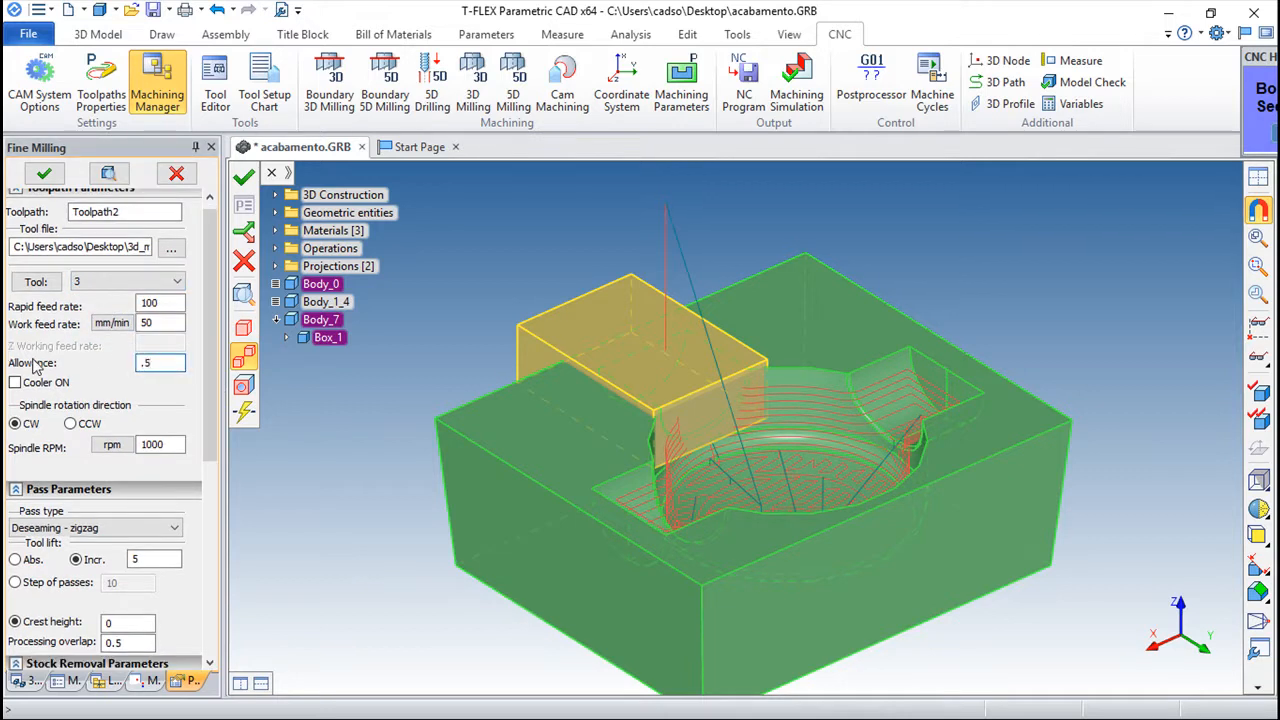
pyautogui.moveTo(207, 444); pyautogui.dragTo(214, 515)
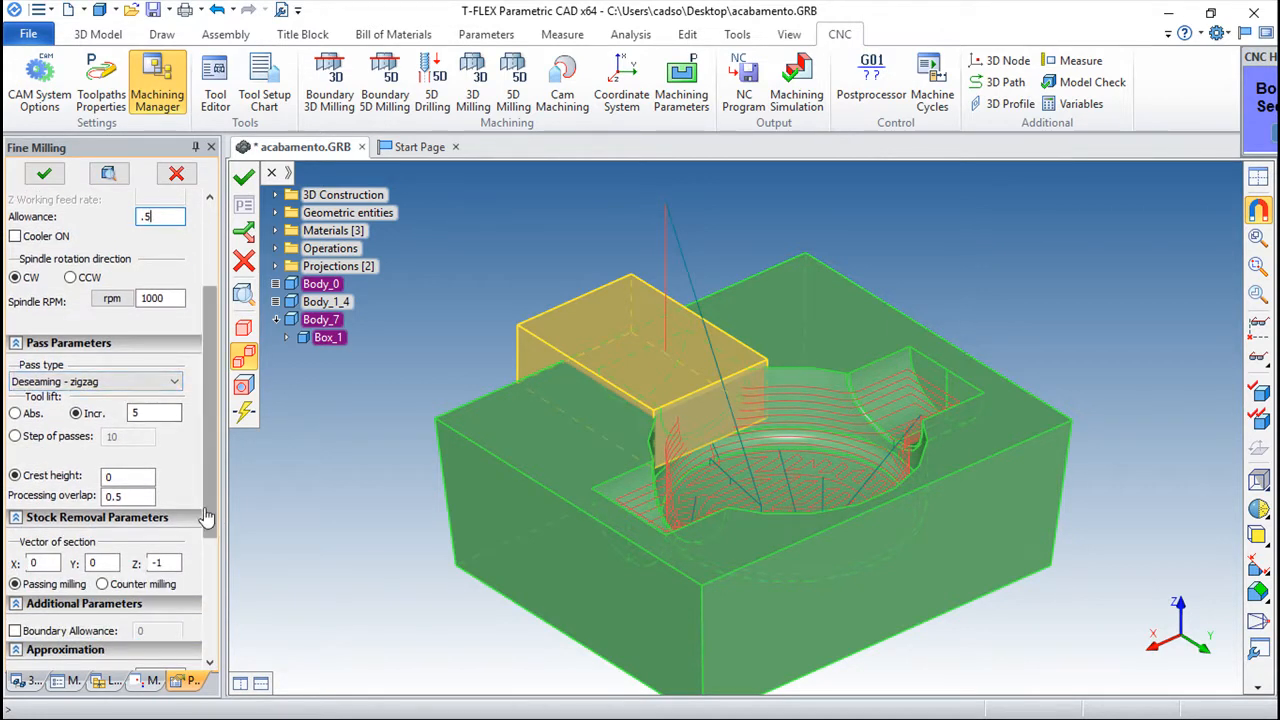
pyautogui.moveTo(212, 505); pyautogui.dragTo(218, 590)
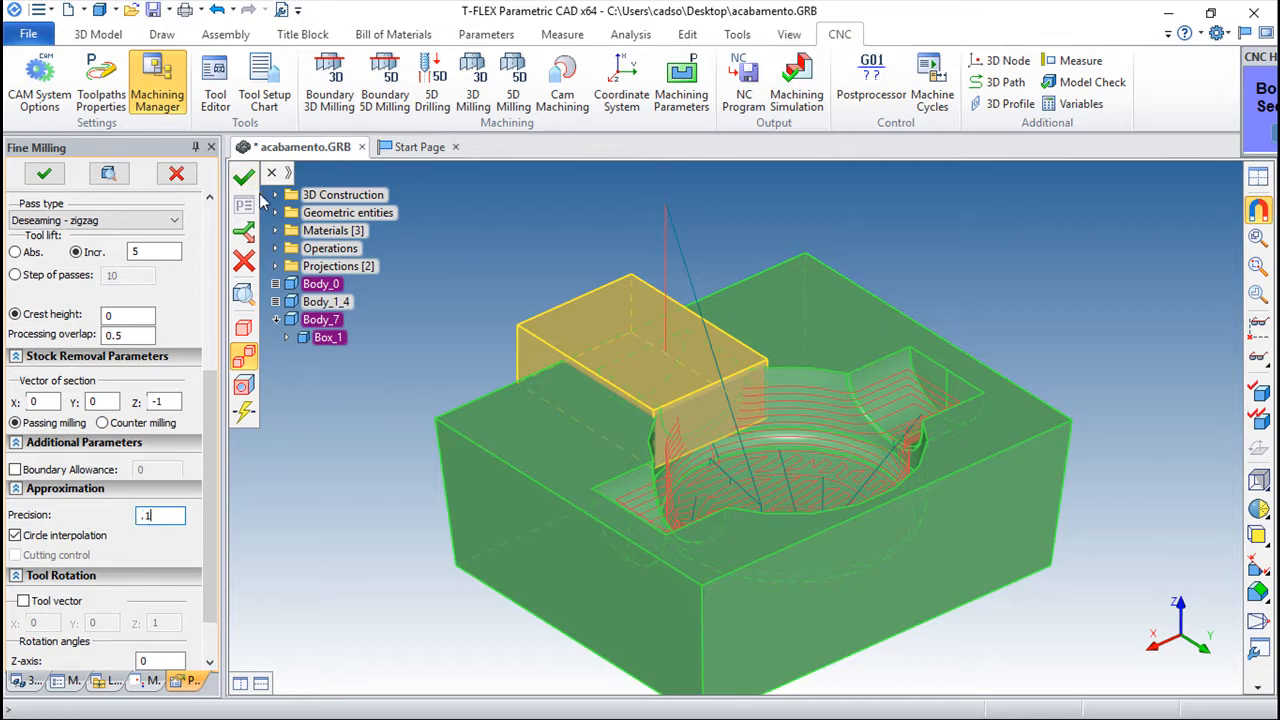
pyautogui.click(247, 177)
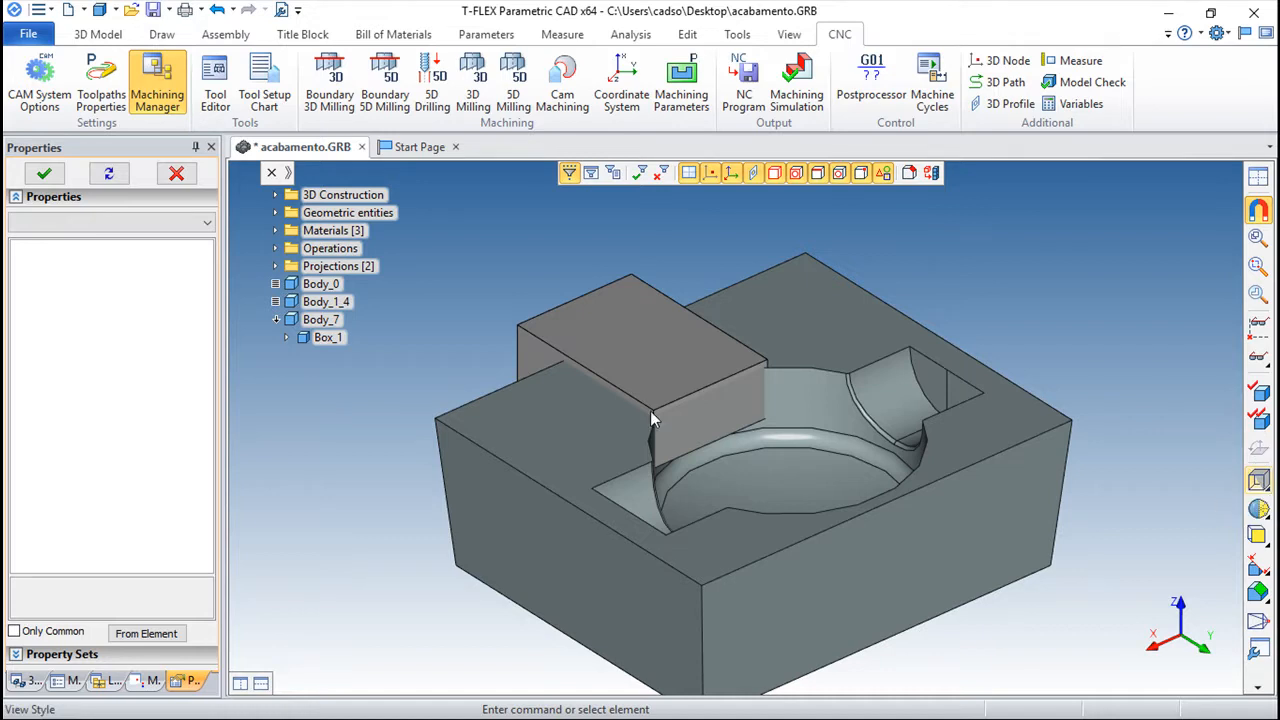
# Turn on transparency at 0.6 for the box over the side pocket
pyautogui.rightClick(320, 337)
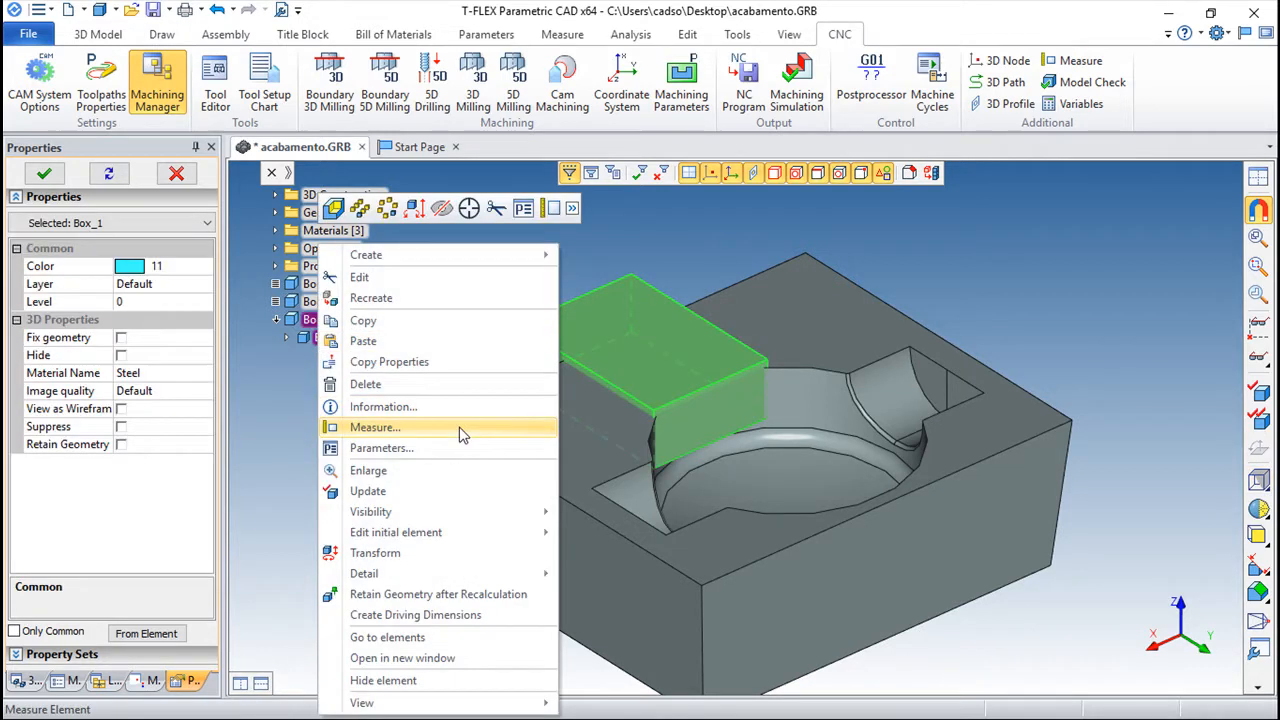
pyautogui.click(401, 449)
pyautogui.click(466, 356)
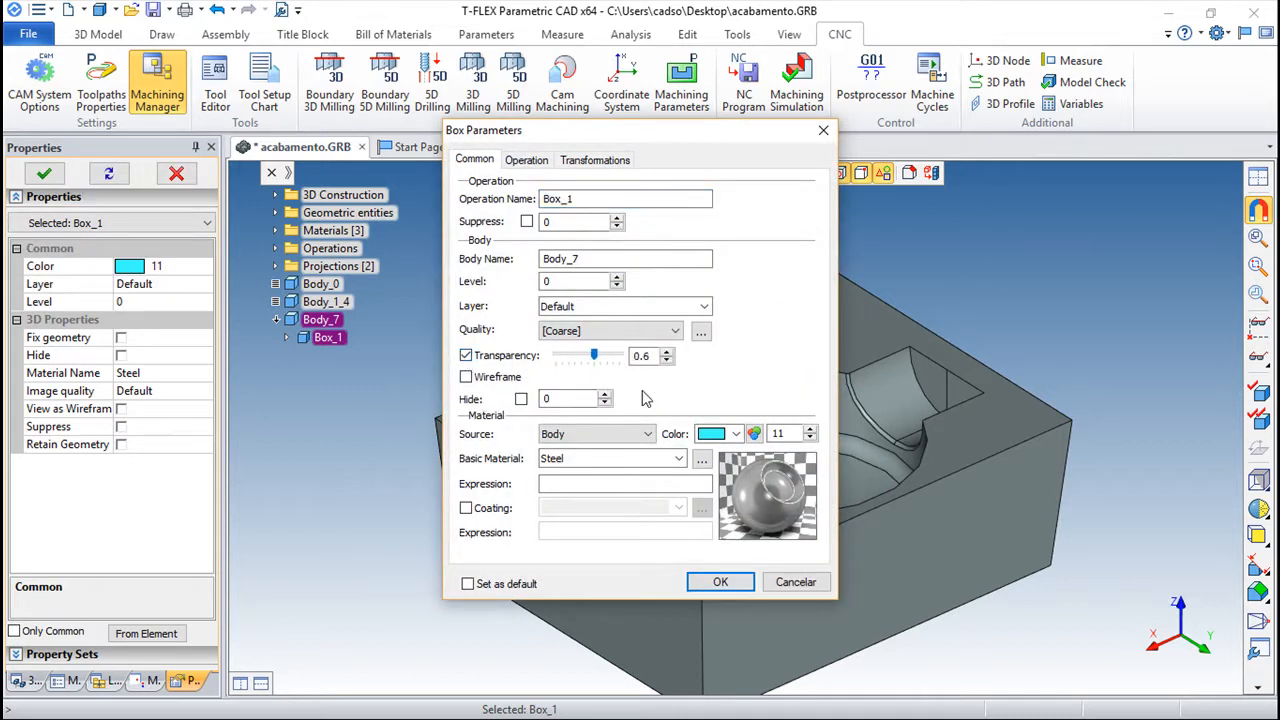
pyautogui.click(720, 582)
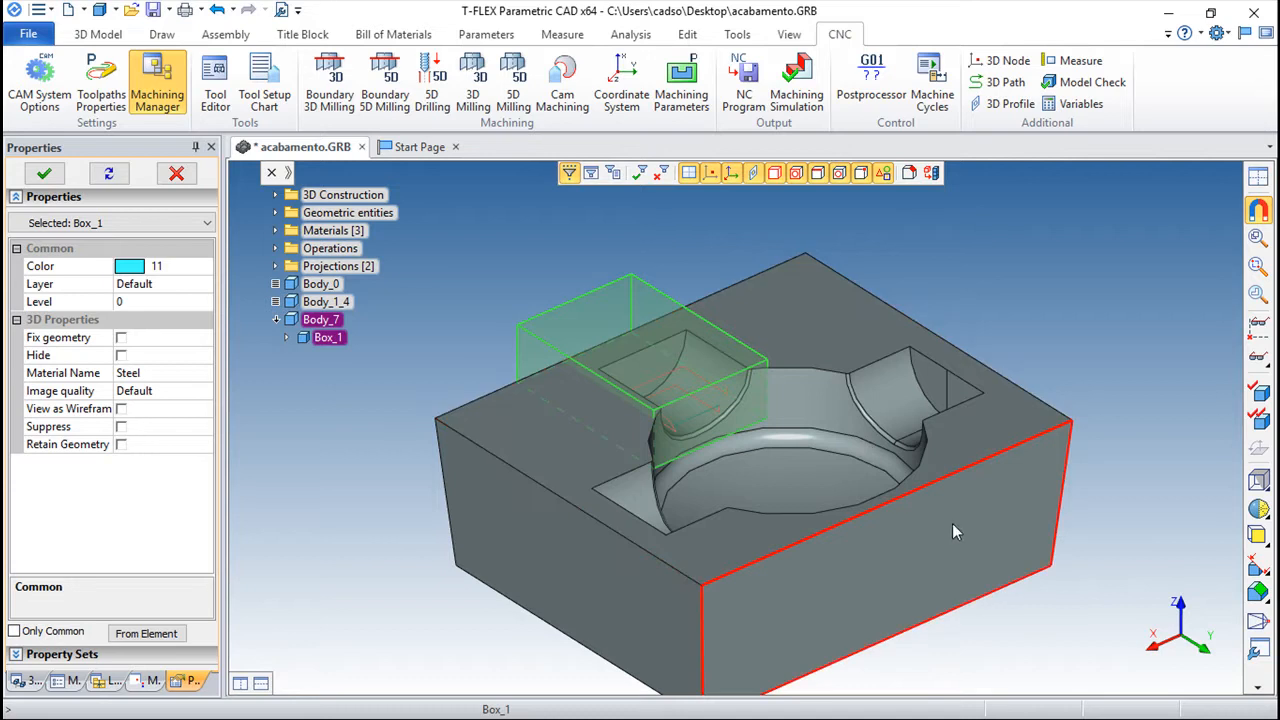
# Examine the new passes inside the boxed side pocket through the transparent box
pyautogui.moveTo(811, 491); pyautogui.dragTo(735, 500, button='middle')
pyautogui.rightClick(1034, 453)
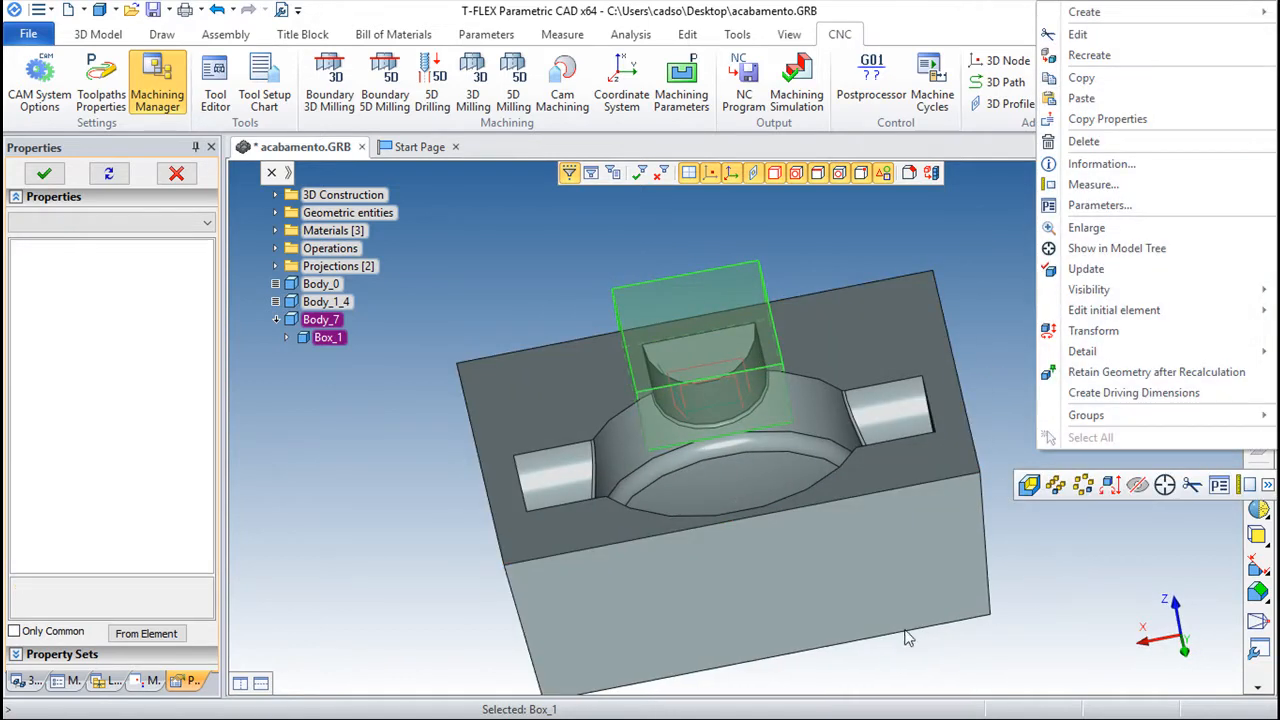
pyautogui.click(678, 603)
pyautogui.moveTo(678, 603); pyautogui.dragTo(765, 530, button='middle')
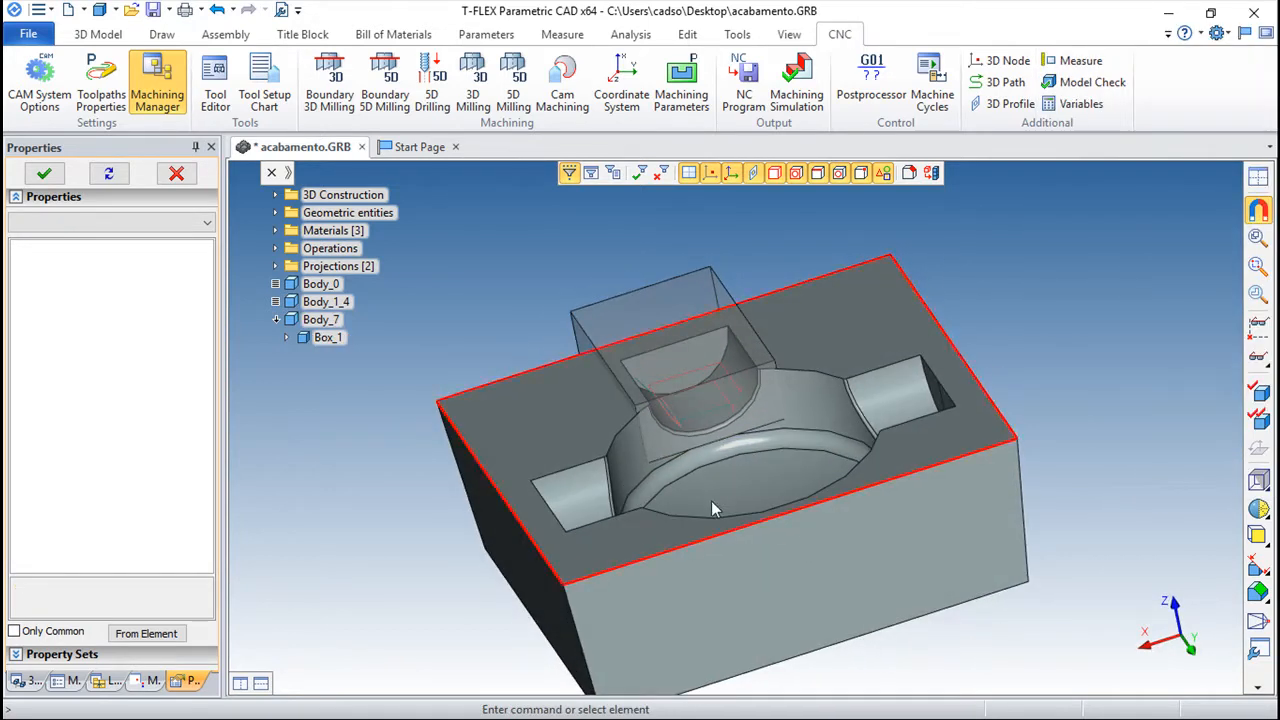
pyautogui.scroll(4, 731, 348)
pyautogui.moveTo(730, 341); pyautogui.dragTo(595, 525, button='middle')
pyautogui.moveTo(522, 436); pyautogui.dragTo(508, 398)
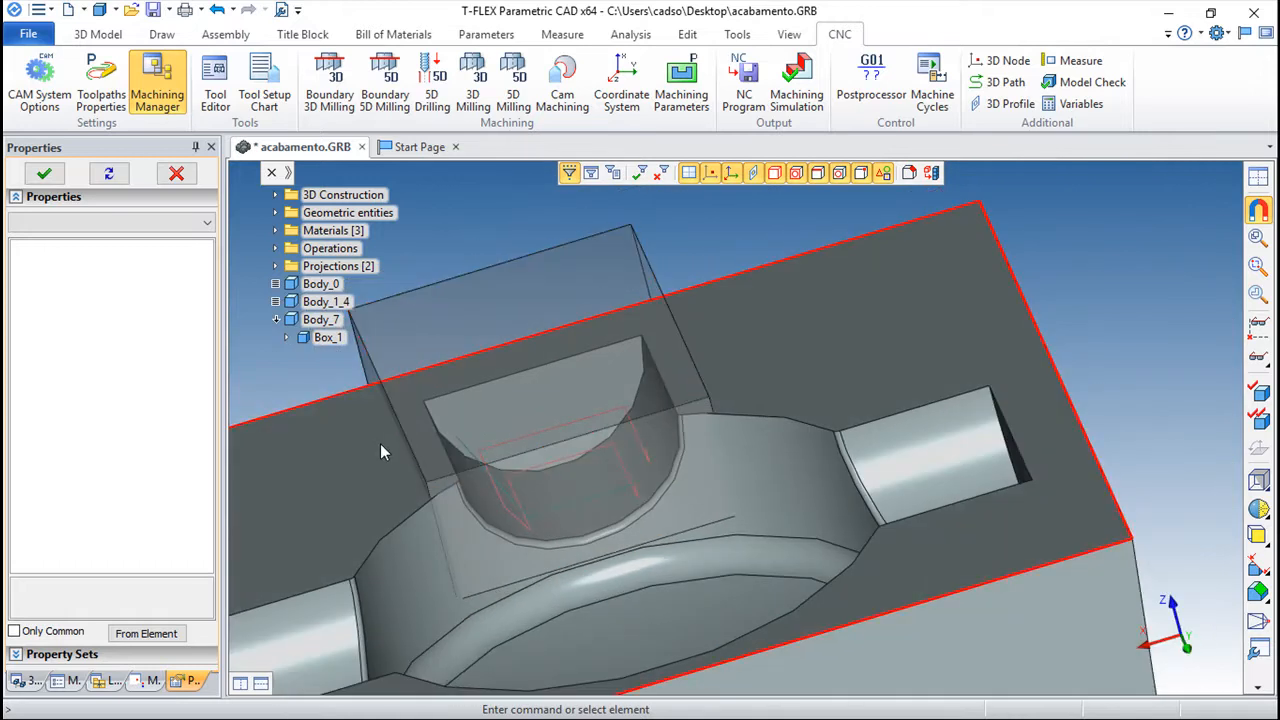
# Inspect the whole cavity block and the boxed side pocket from several angles and distances
pyautogui.moveTo(591, 555); pyautogui.dragTo(886, 597)
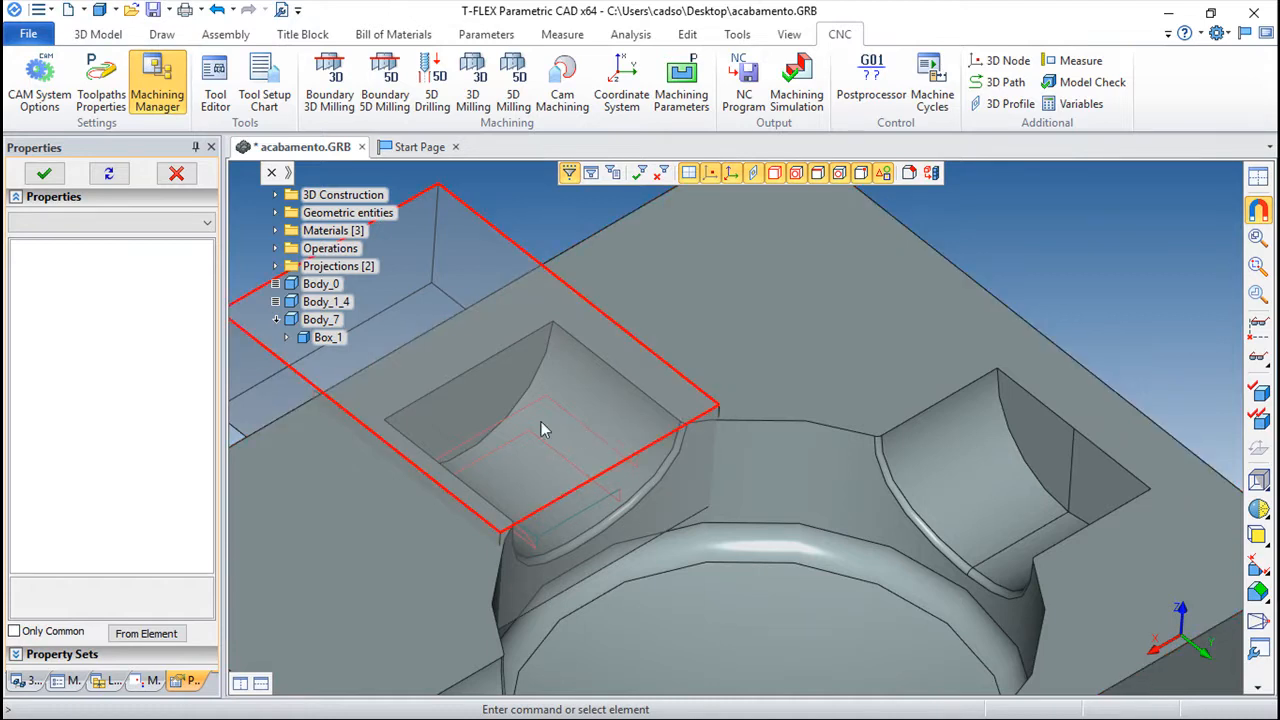
pyautogui.scroll(-5, 600, 425)
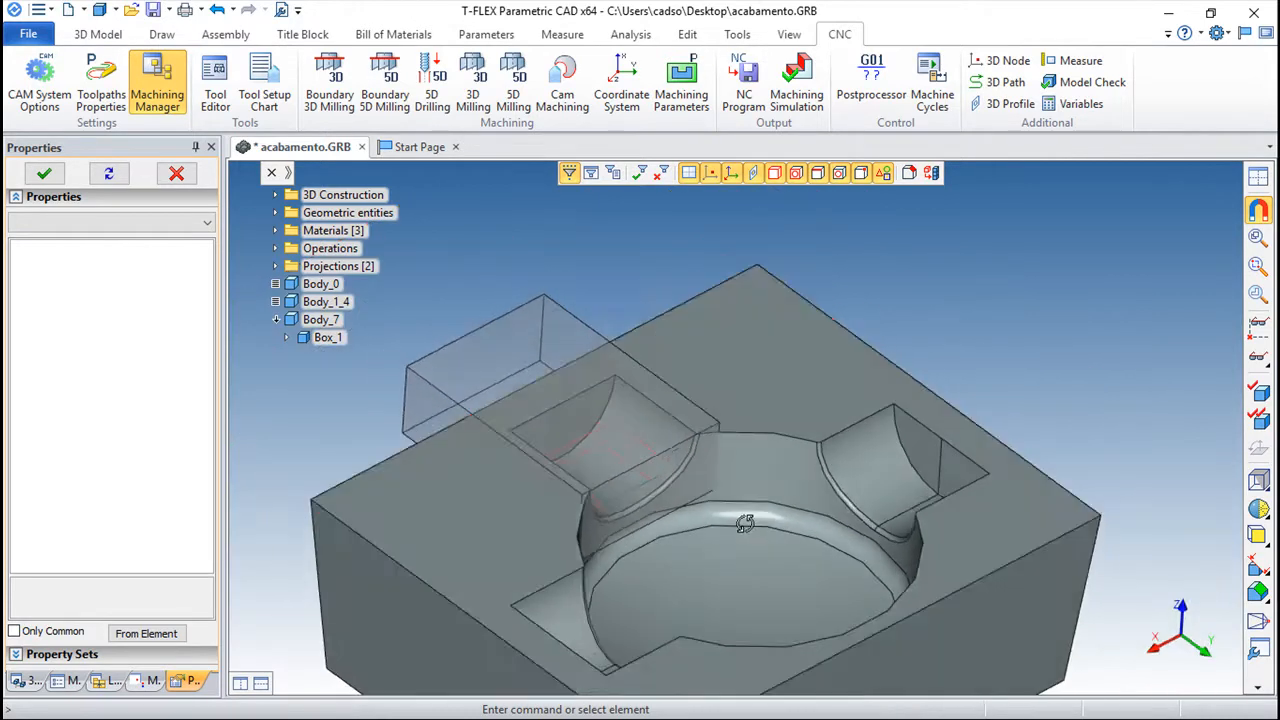
pyautogui.moveTo(593, 570); pyautogui.dragTo(651, 609)
pyautogui.scroll(3, 732, 569)
pyautogui.scroll(-2, 715, 560)
pyautogui.moveTo(703, 552); pyautogui.dragTo(705, 438)
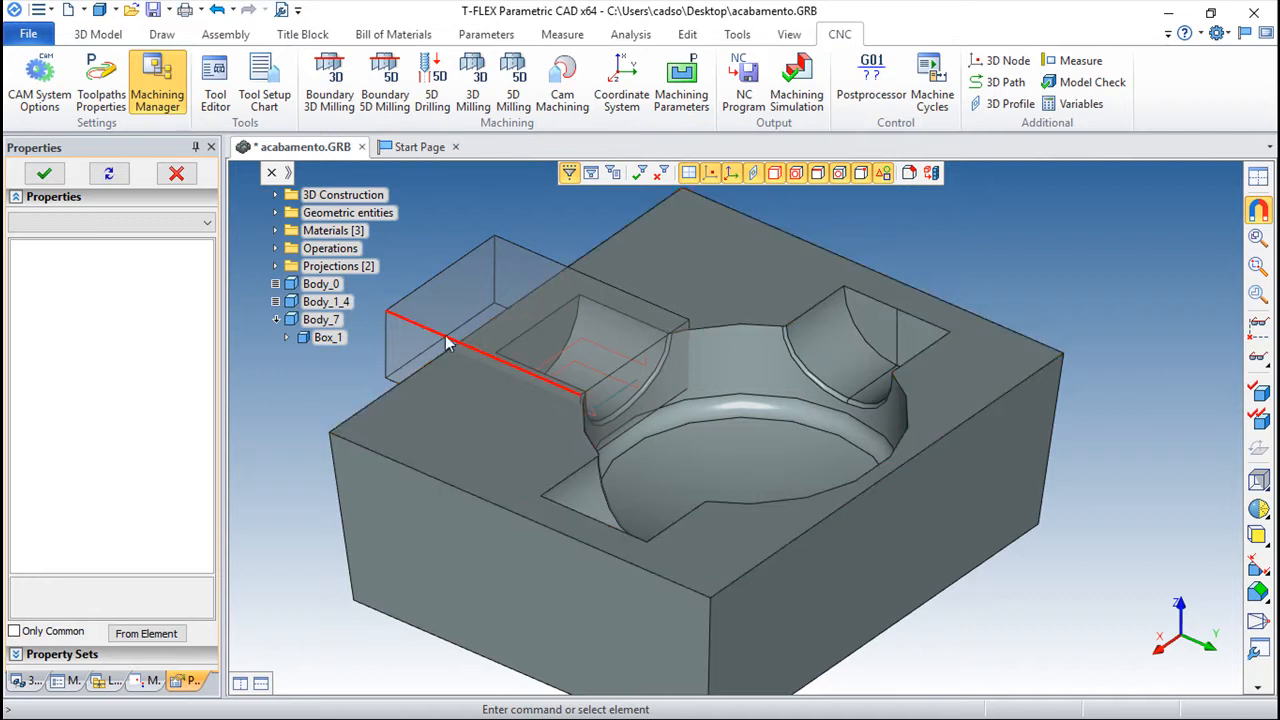
# Hide Toolpath2 and make Toolpath1 visible in the machining list
pyautogui.click(148, 681)
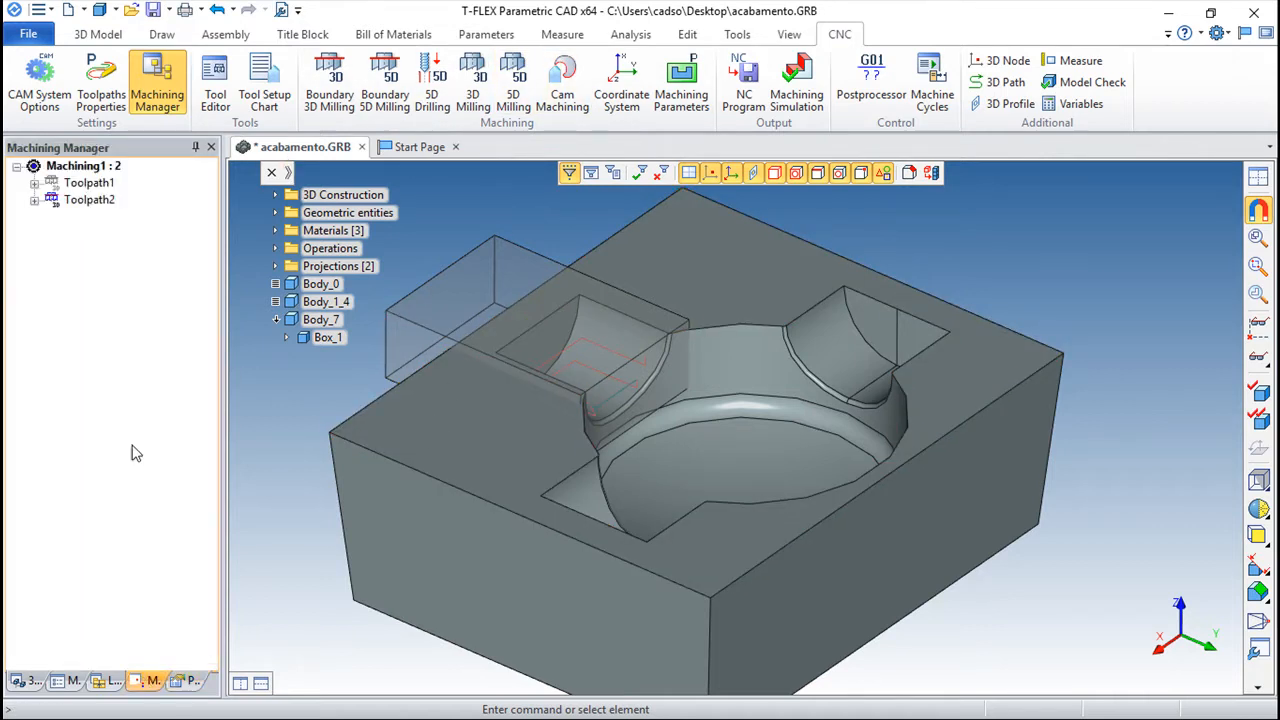
pyautogui.doubleClick(86, 190)
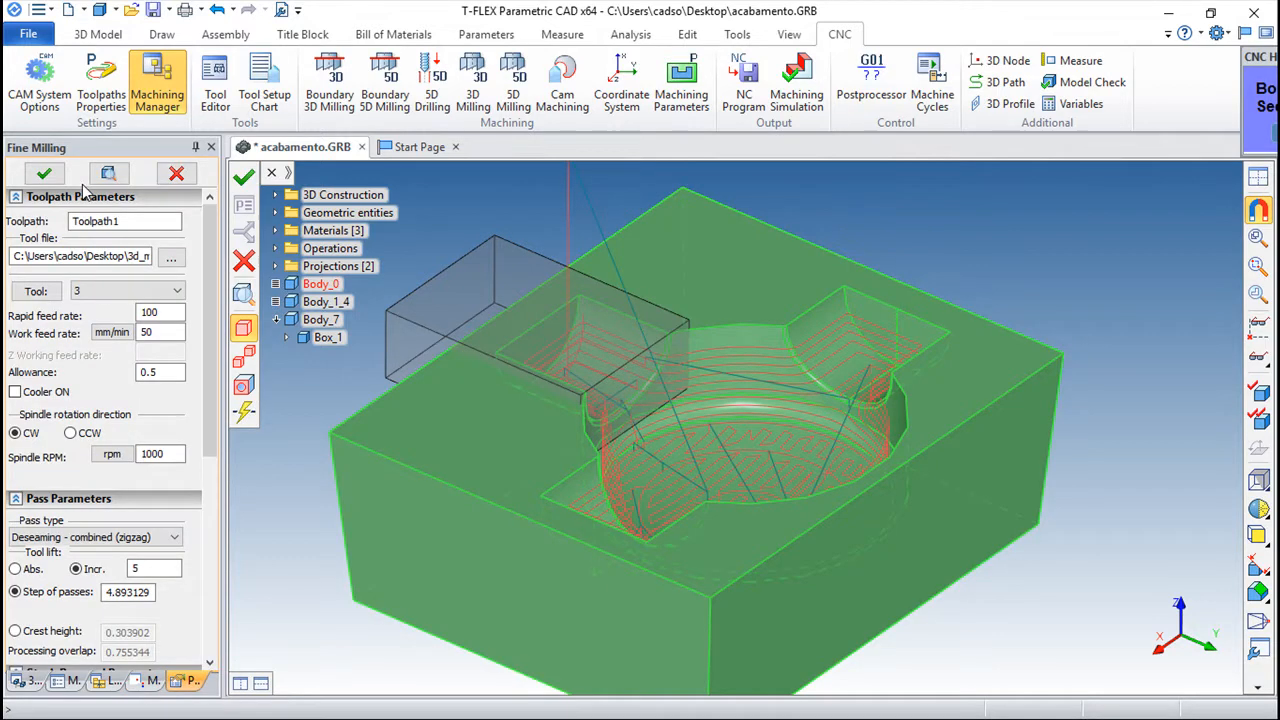
pyautogui.click(151, 679)
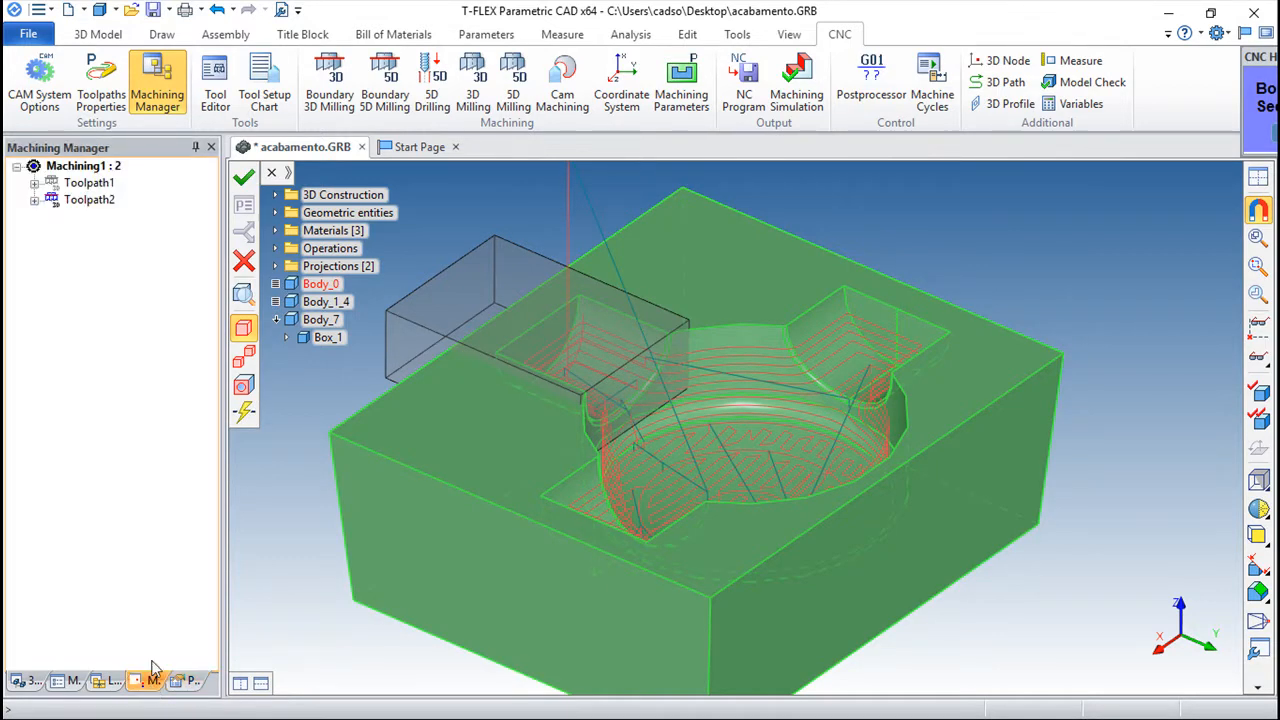
pyautogui.rightClick(53, 200)
pyautogui.click(90, 206)
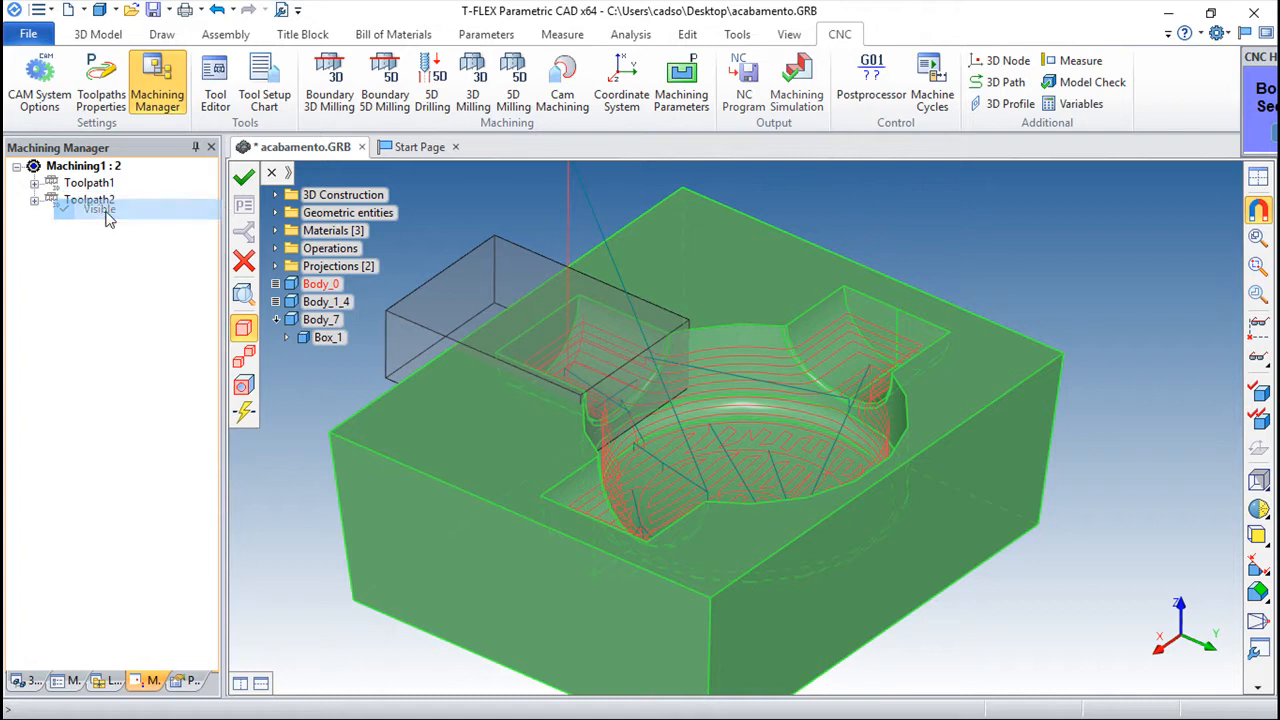
pyautogui.rightClick(60, 186)
pyautogui.click(88, 190)
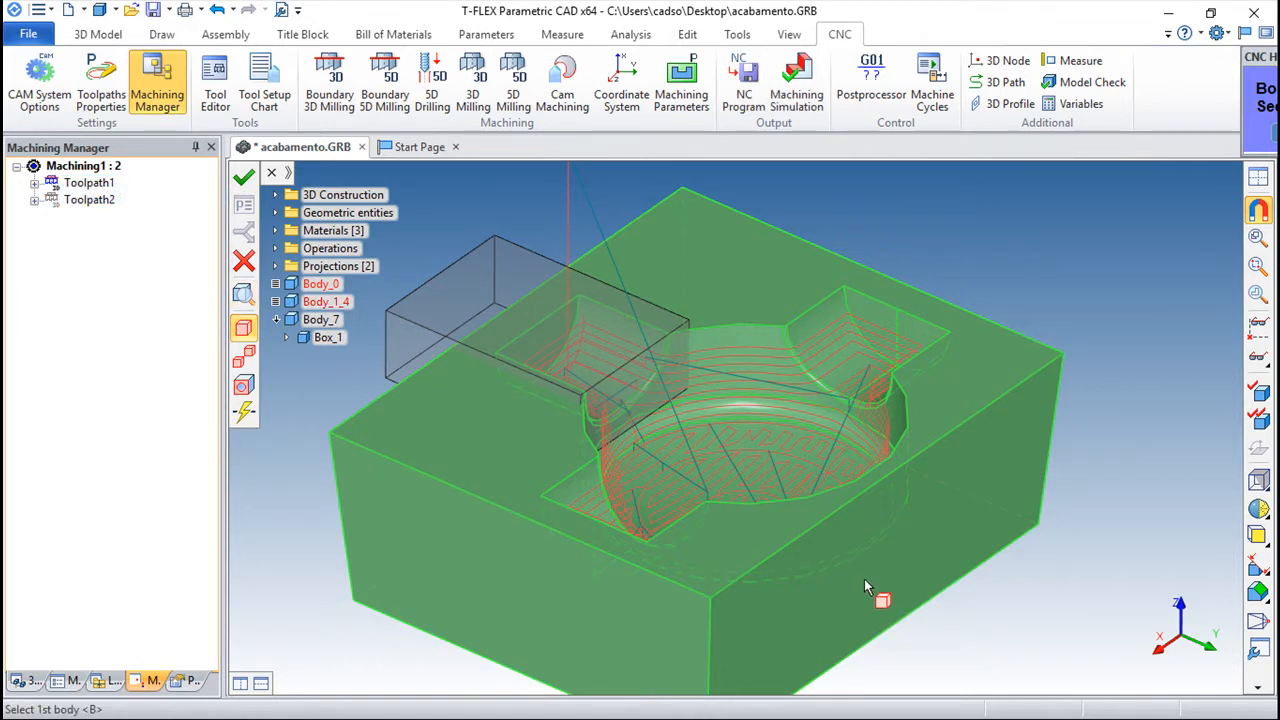
# Edit Toolpath1 to use the Deseaming - zigzag pass type with a step of passes of 3
pyautogui.doubleClick(88, 183)
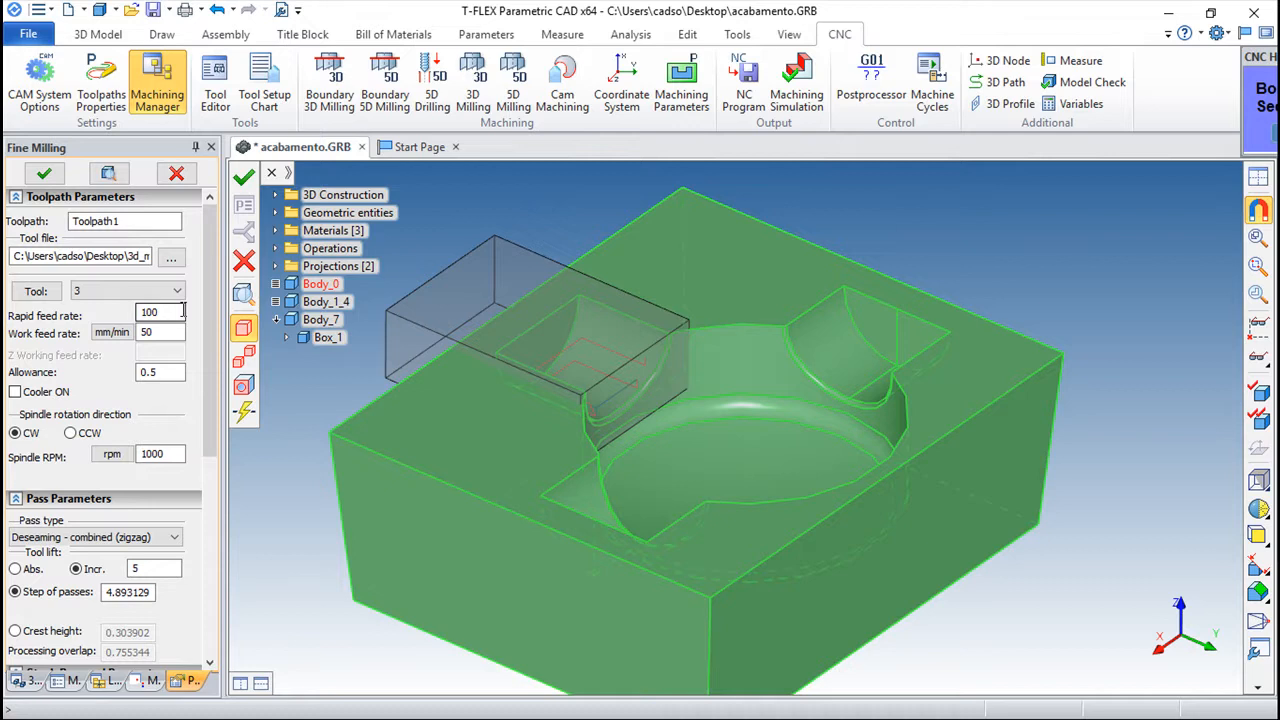
pyautogui.scroll(-3, 210, 395)
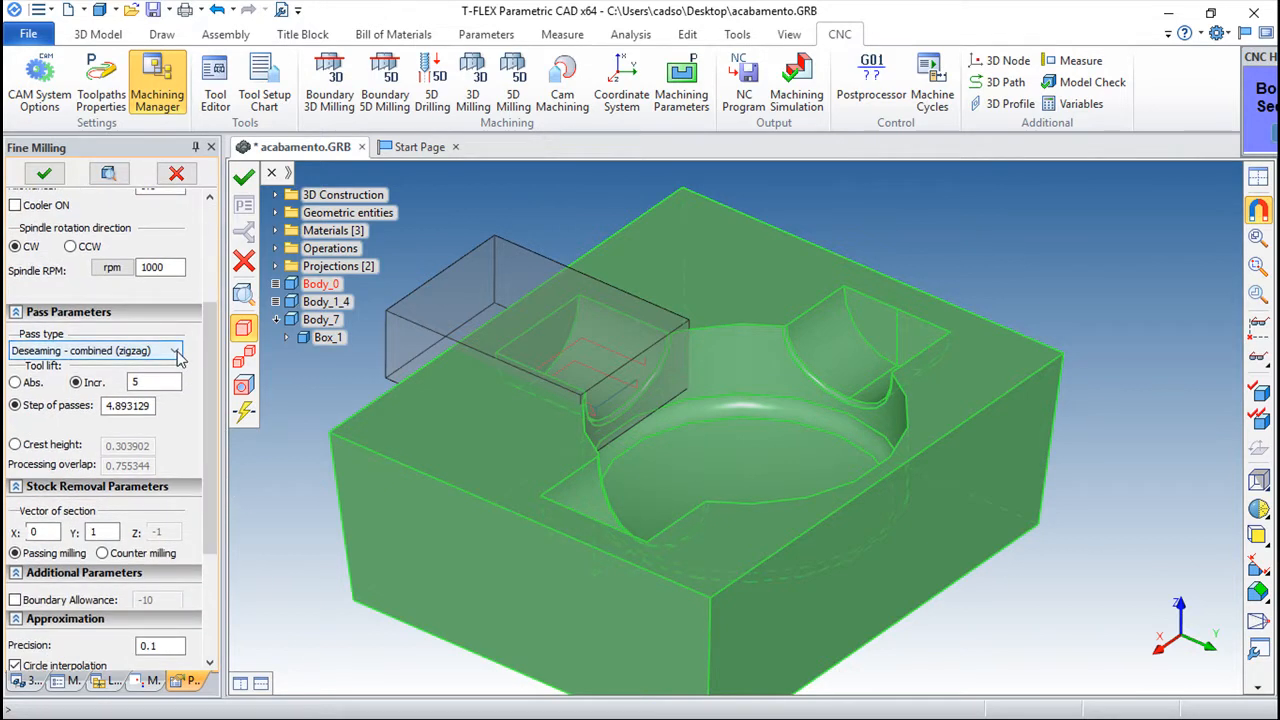
pyautogui.click(176, 351)
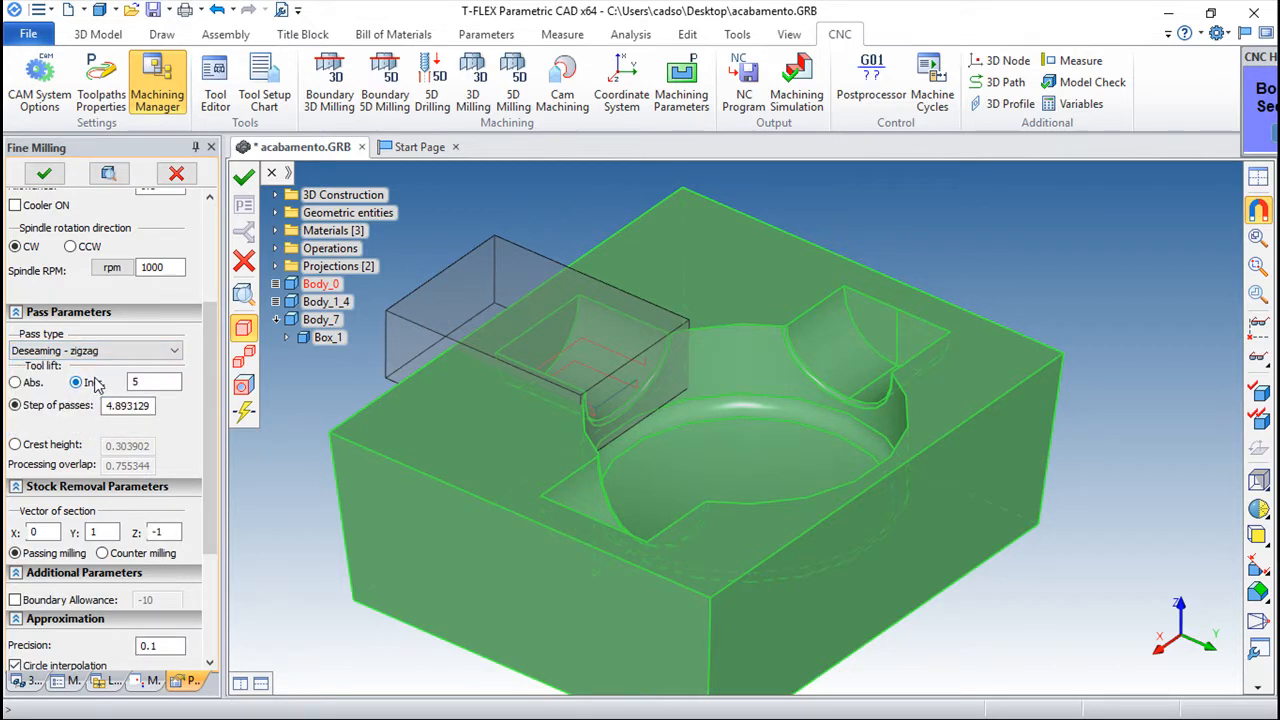
pyautogui.scroll(-2, 110, 380)
pyautogui.click(110, 332)
pyautogui.doubleClick(110, 331)
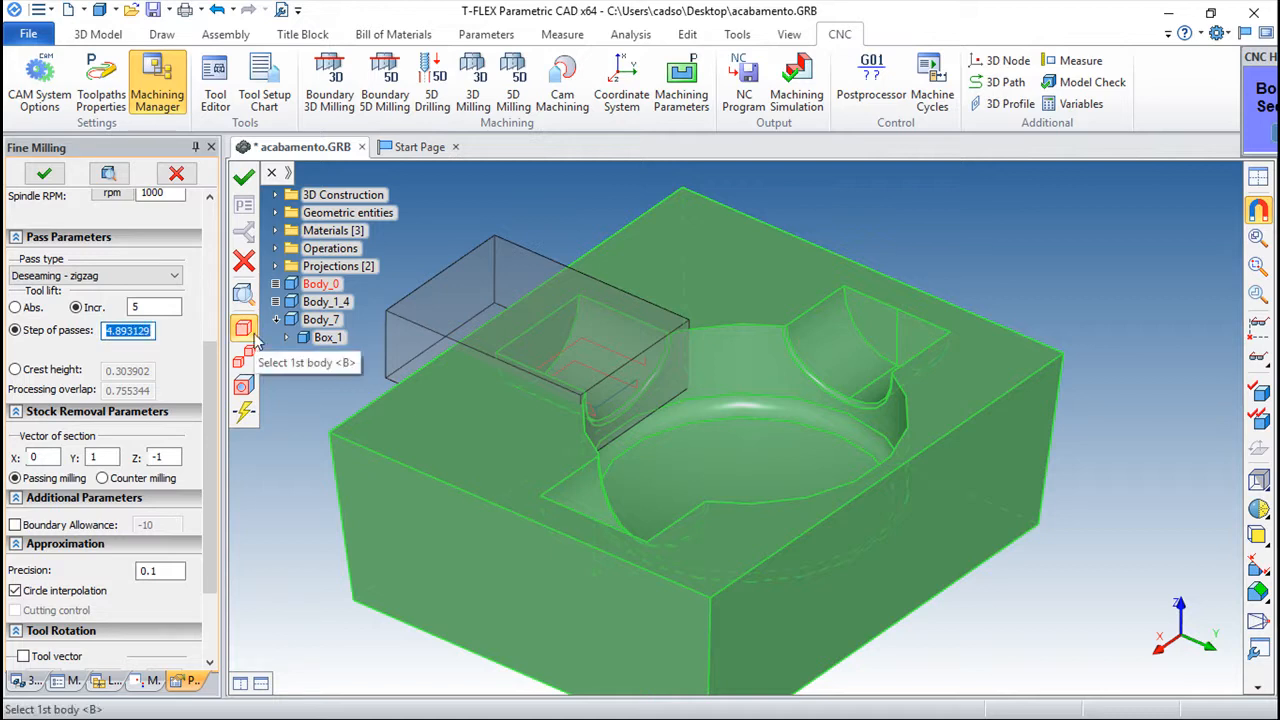
pyautogui.write('3')
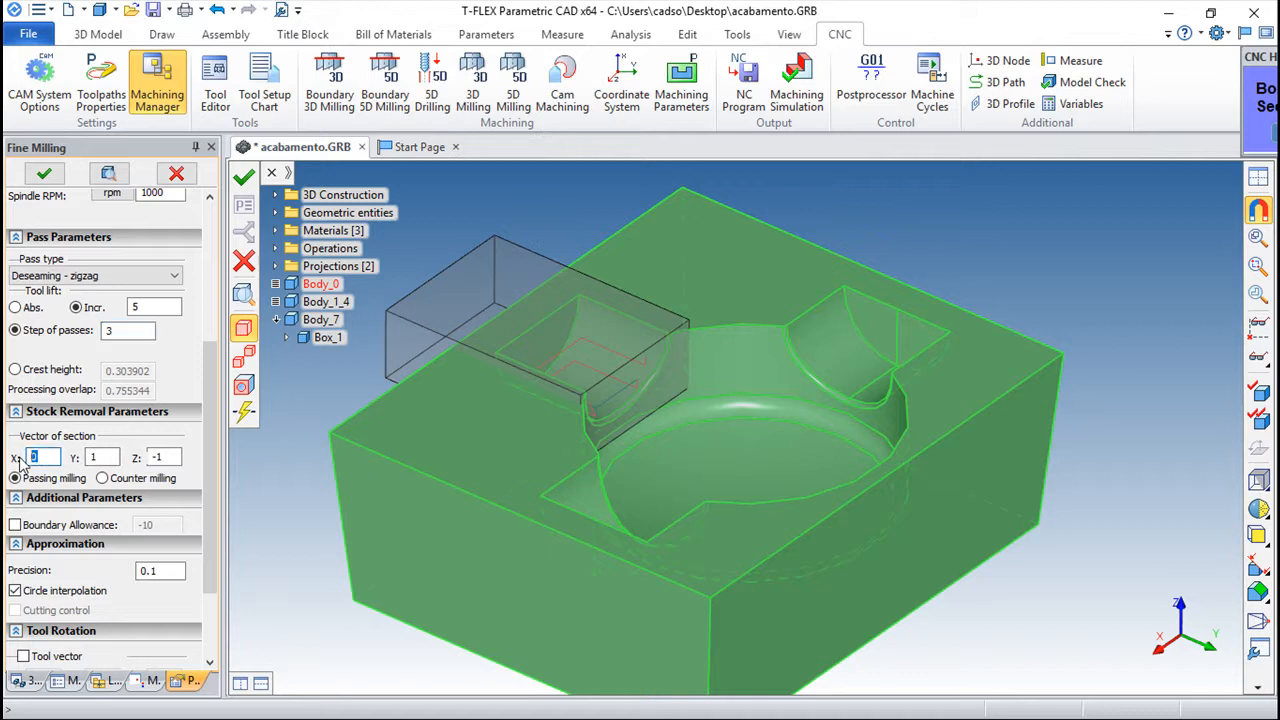
# Set Toolpath1's vector of section to X 1, Y 1, Z 0 and regenerate the toolpath
pyautogui.click(150, 458)
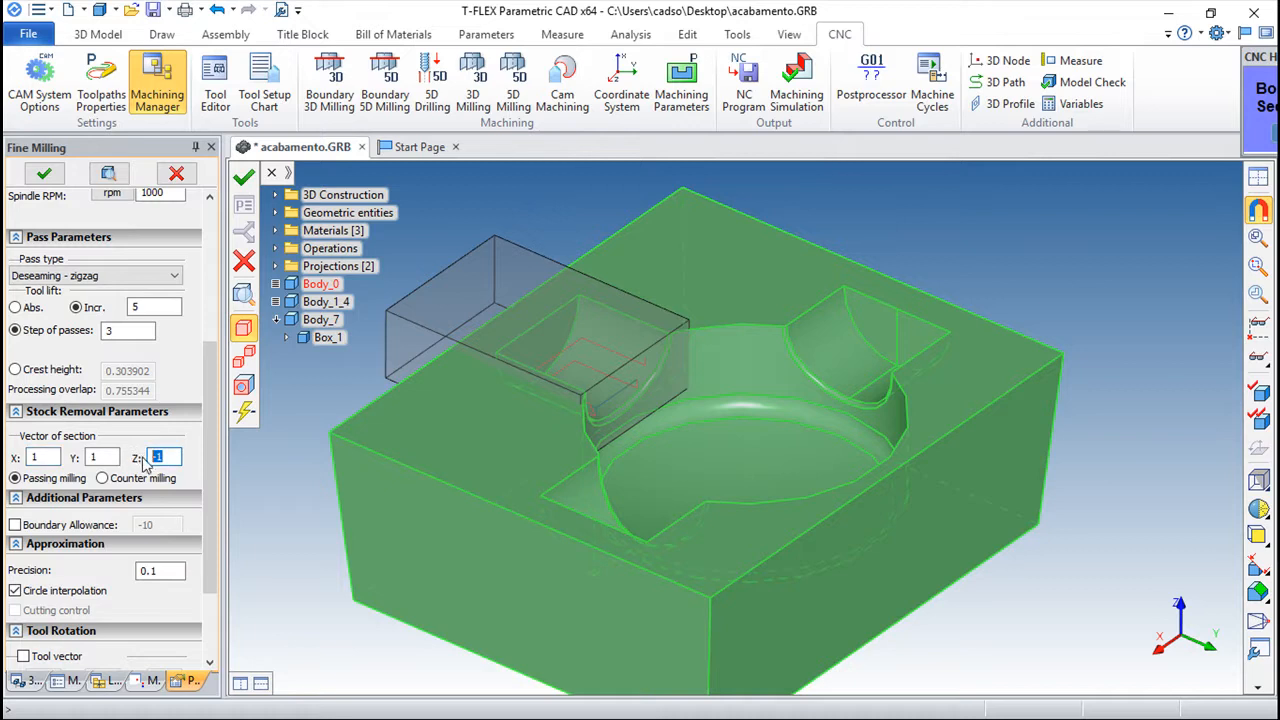
pyautogui.write('0')
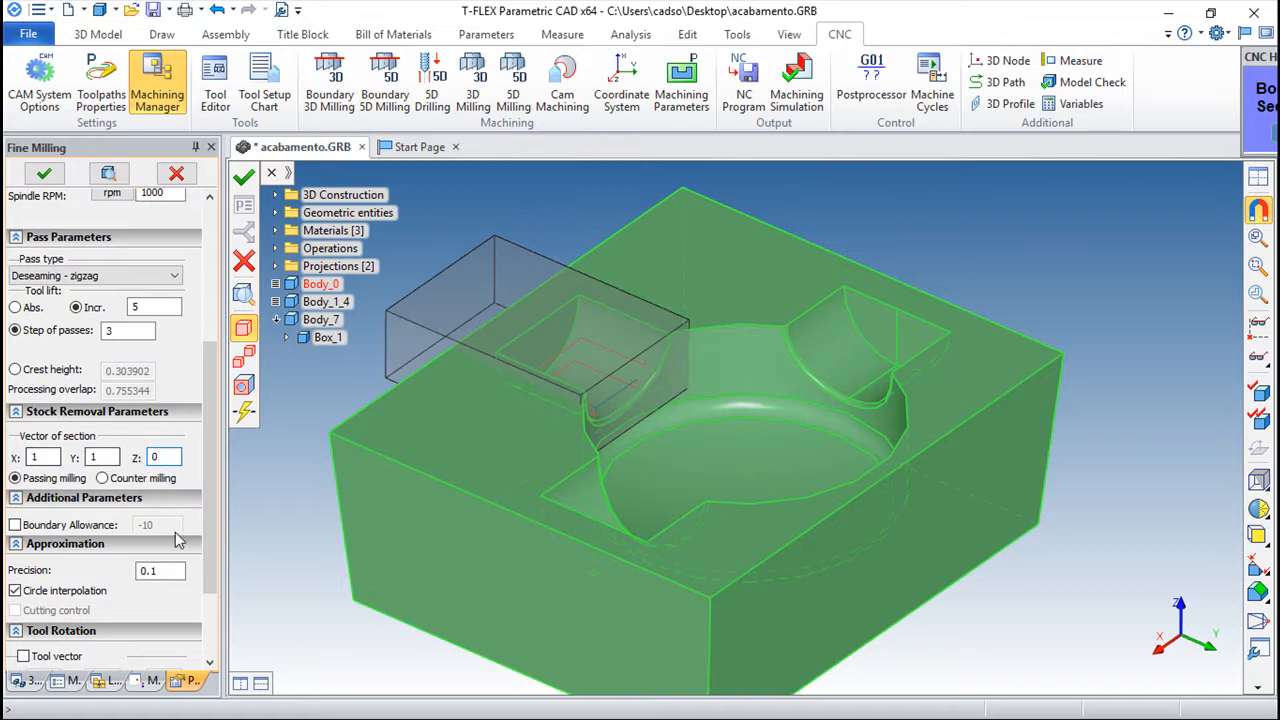
pyautogui.click(245, 177)
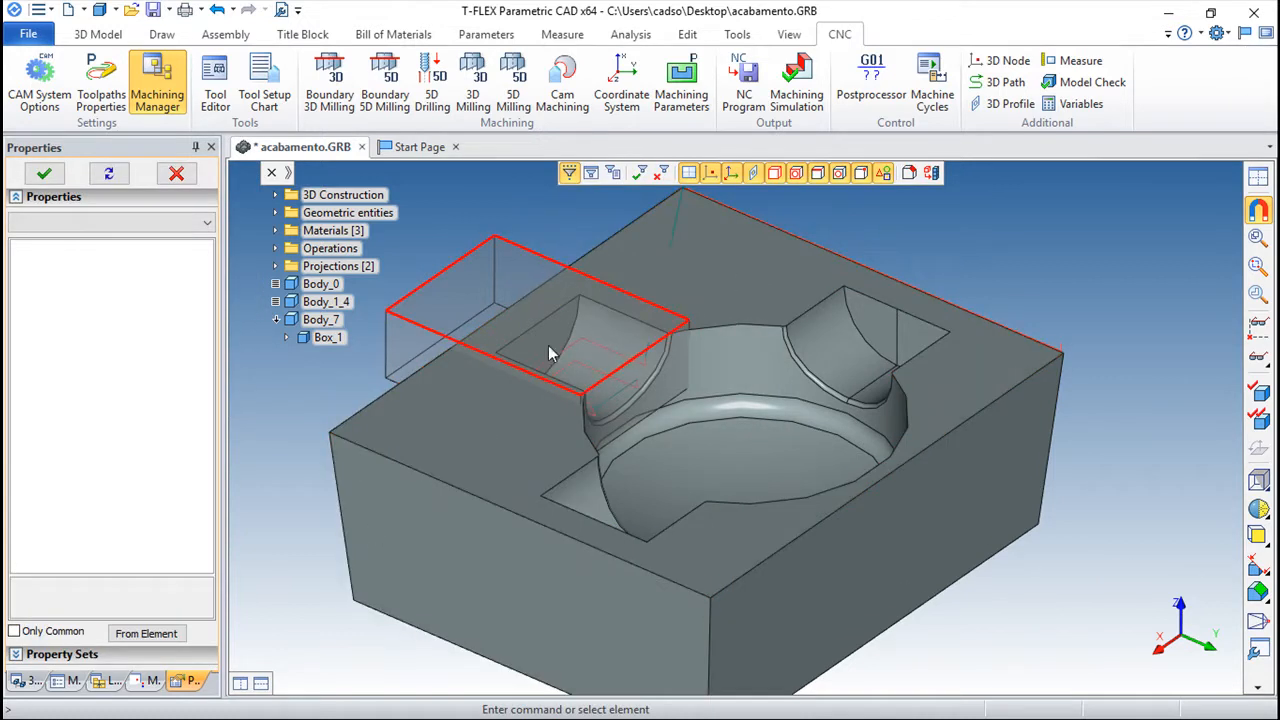
# Hide Toolpath2 so that only Toolpath1 is displayed on the block
pyautogui.click(152, 680)
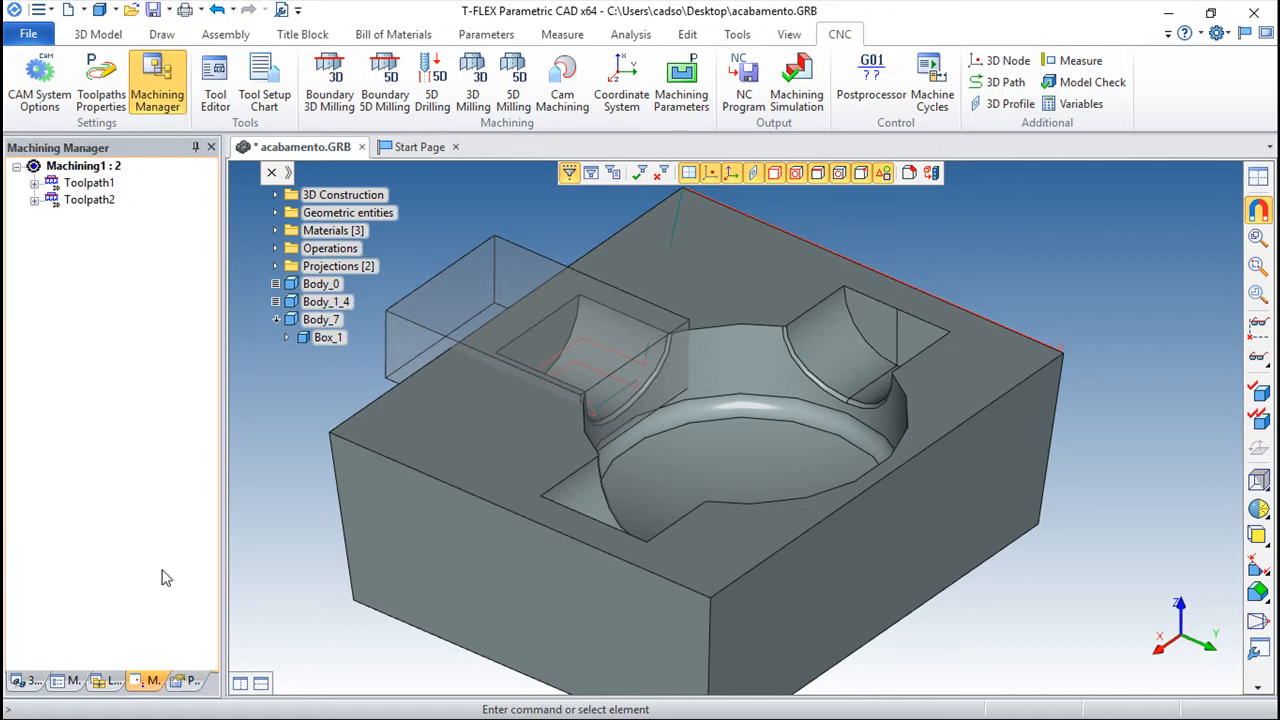
pyautogui.click(78, 189)
pyautogui.rightClick(55, 201)
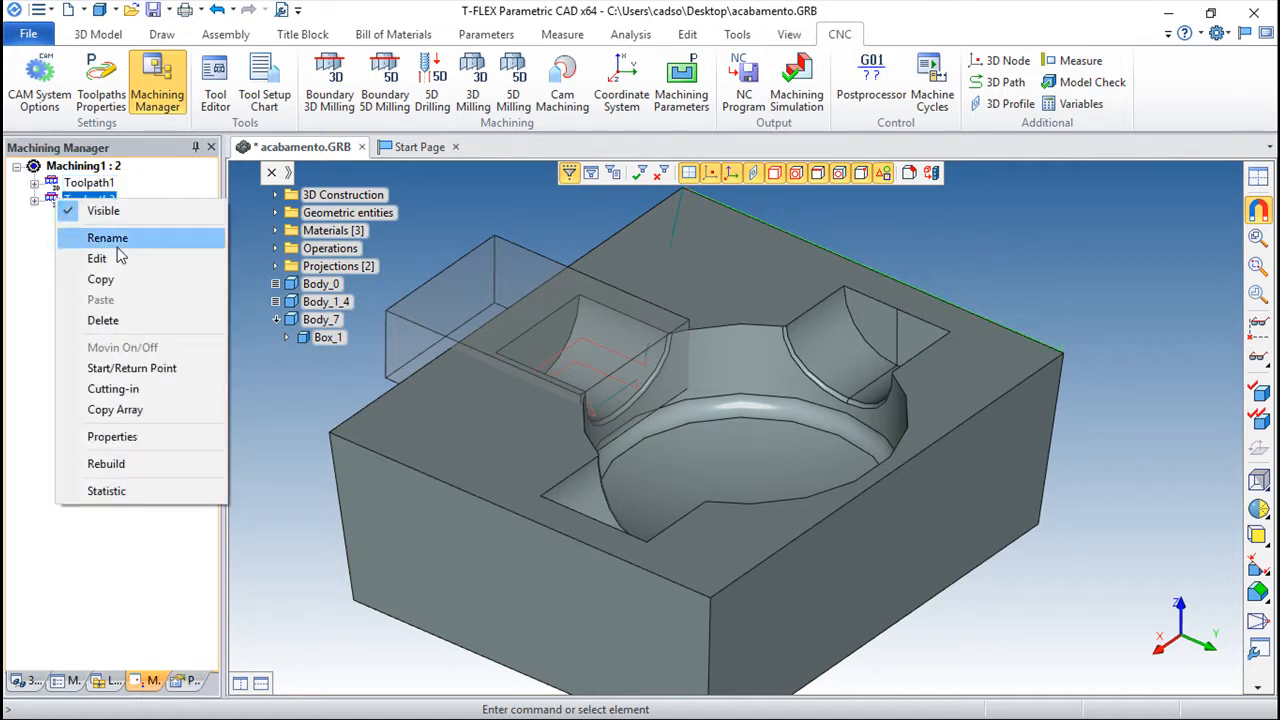
pyautogui.click(66, 199)
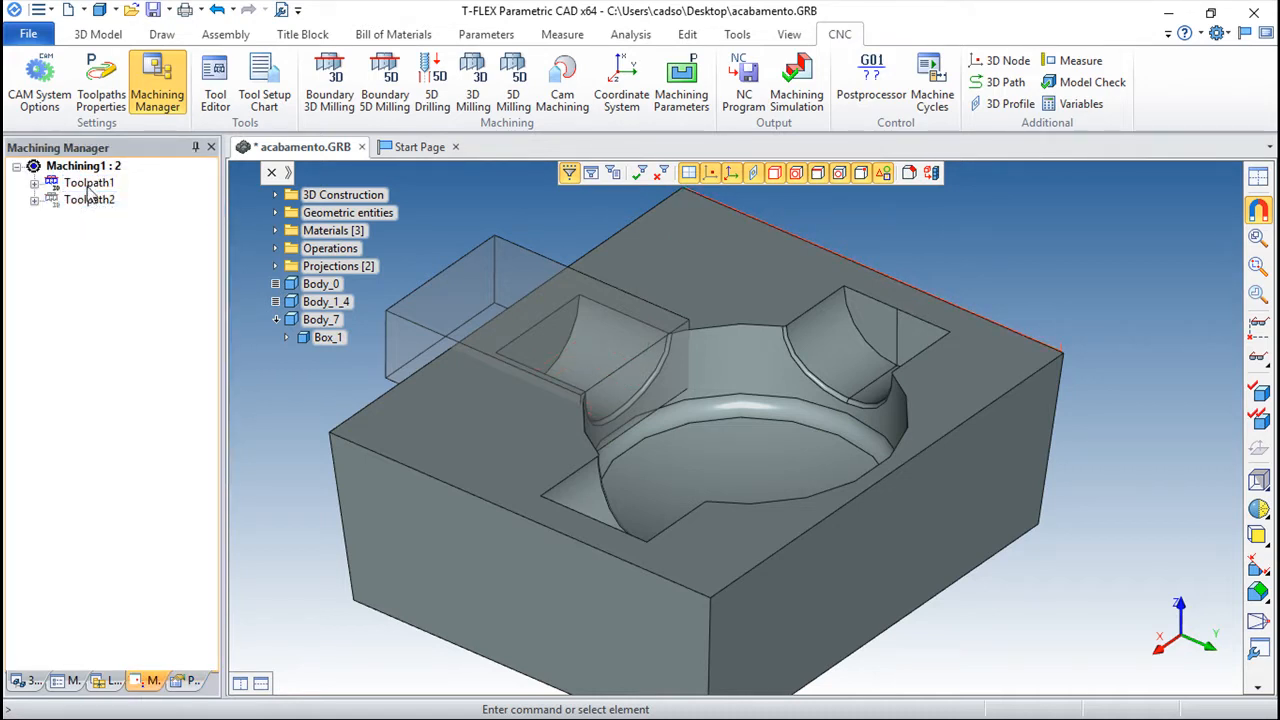
# Delete Box_1 over the side pocket together with all its related elements
pyautogui.rightClick(317, 339)
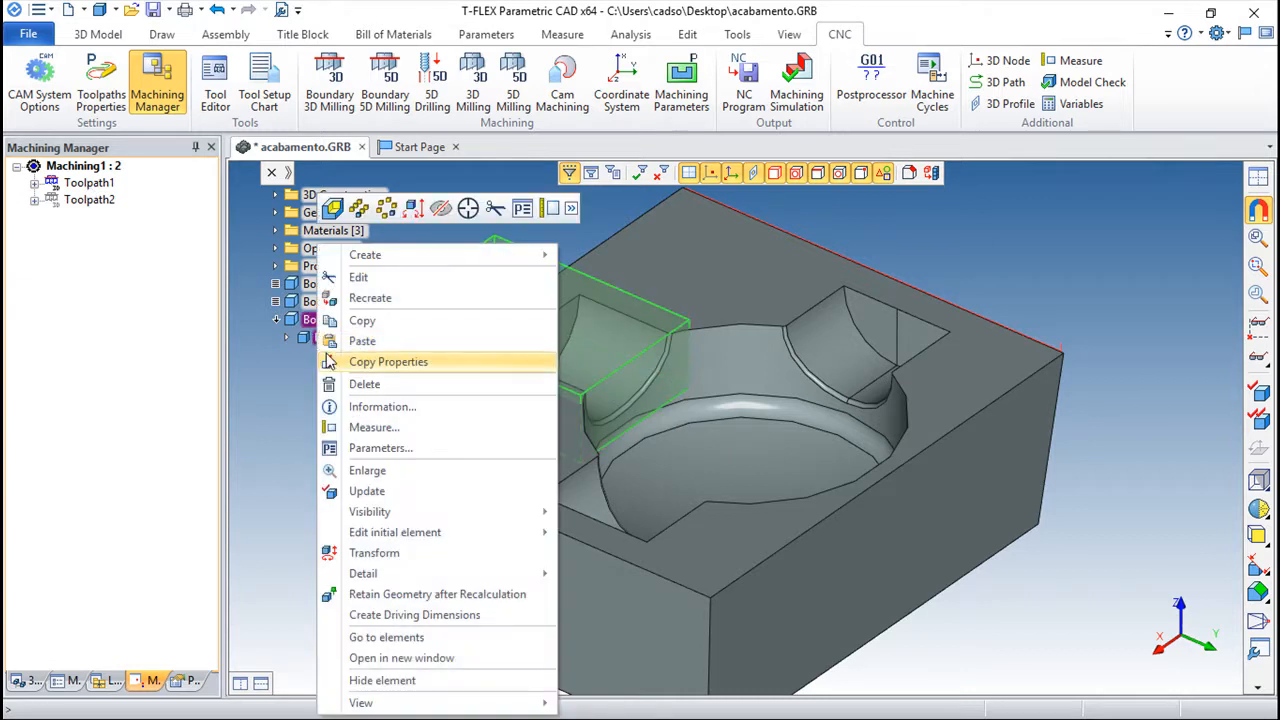
pyautogui.click(385, 385)
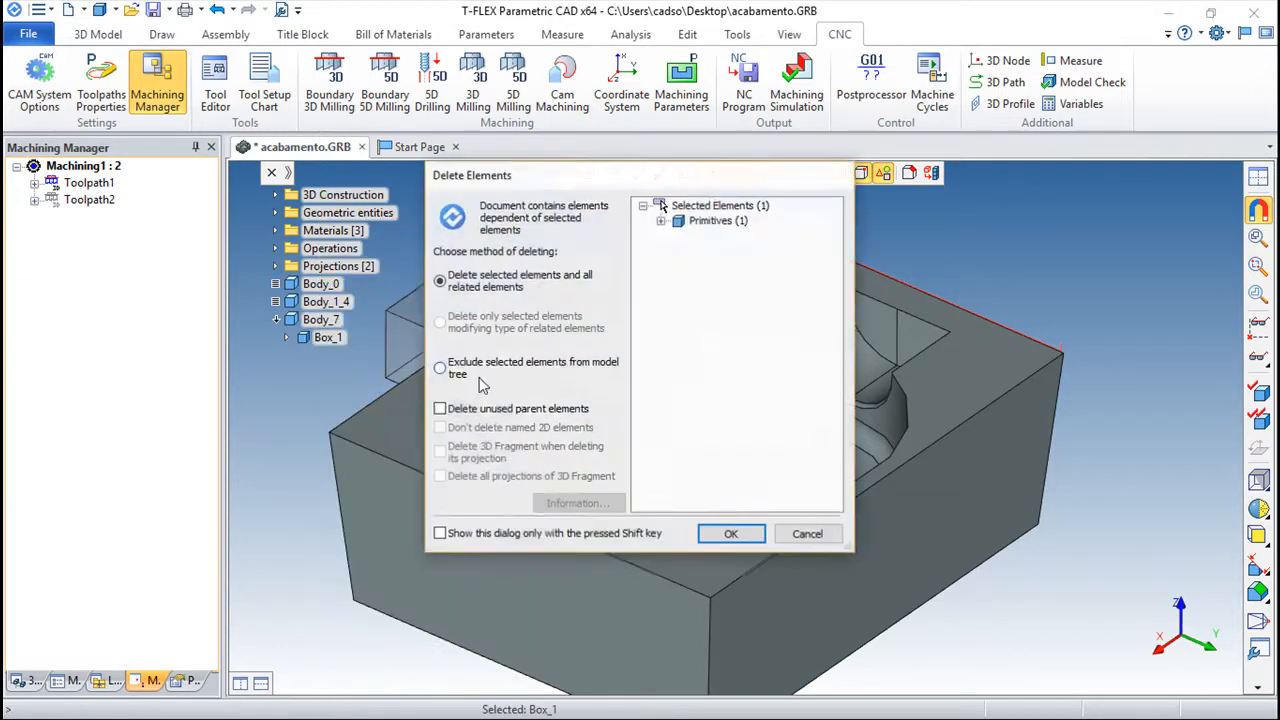
pyautogui.click(731, 535)
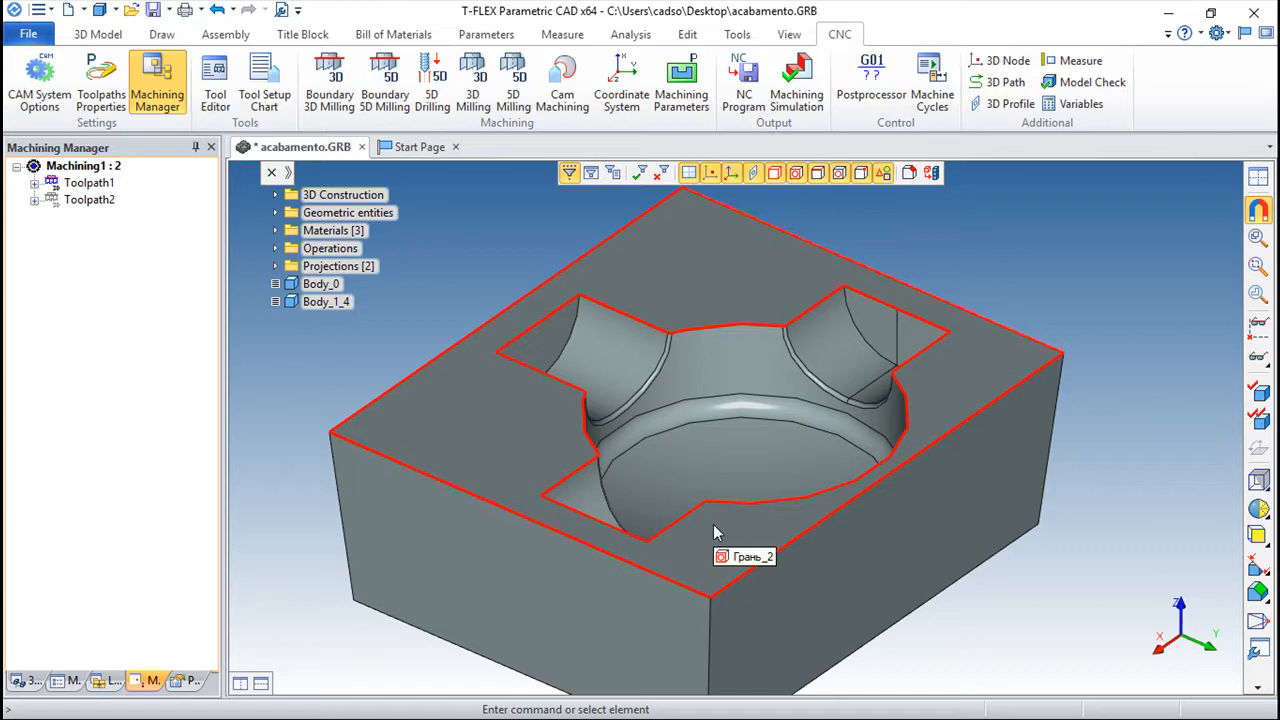
# Set the Y component of Toolpath1's vector of section to 0 and regenerate the toolpath
pyautogui.doubleClick(82, 183)
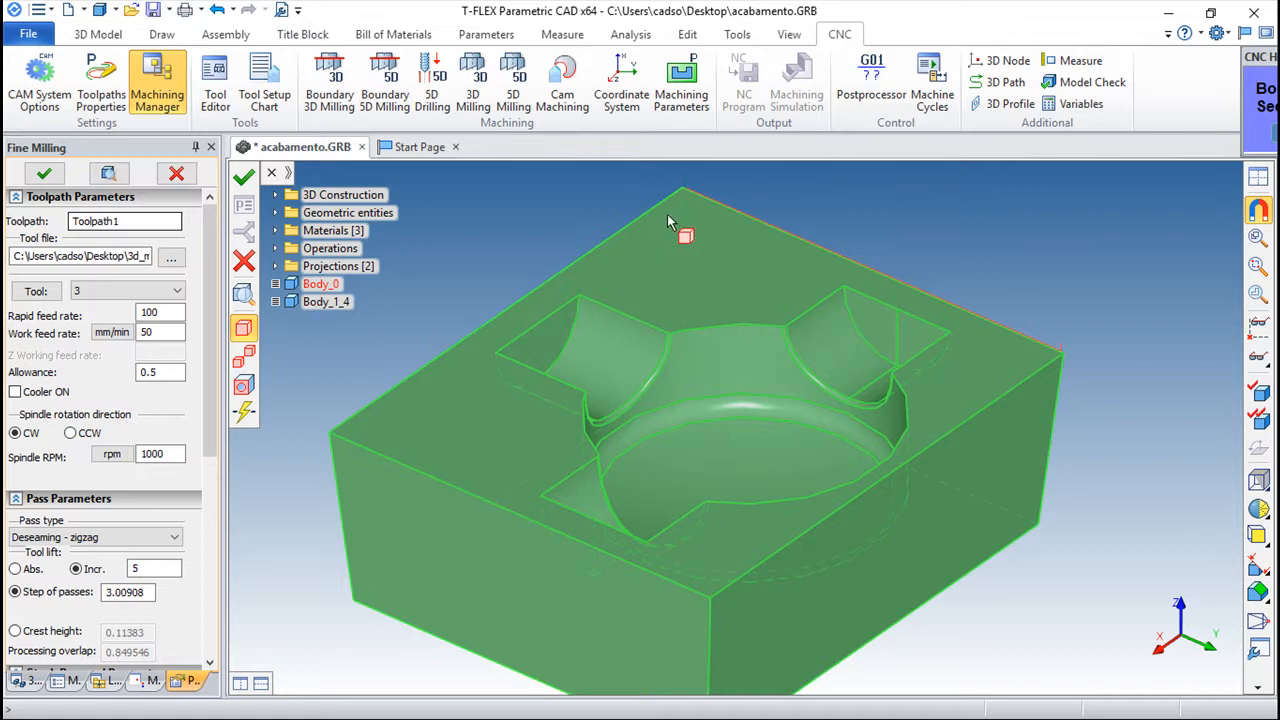
pyautogui.moveTo(212, 314); pyautogui.dragTo(217, 474)
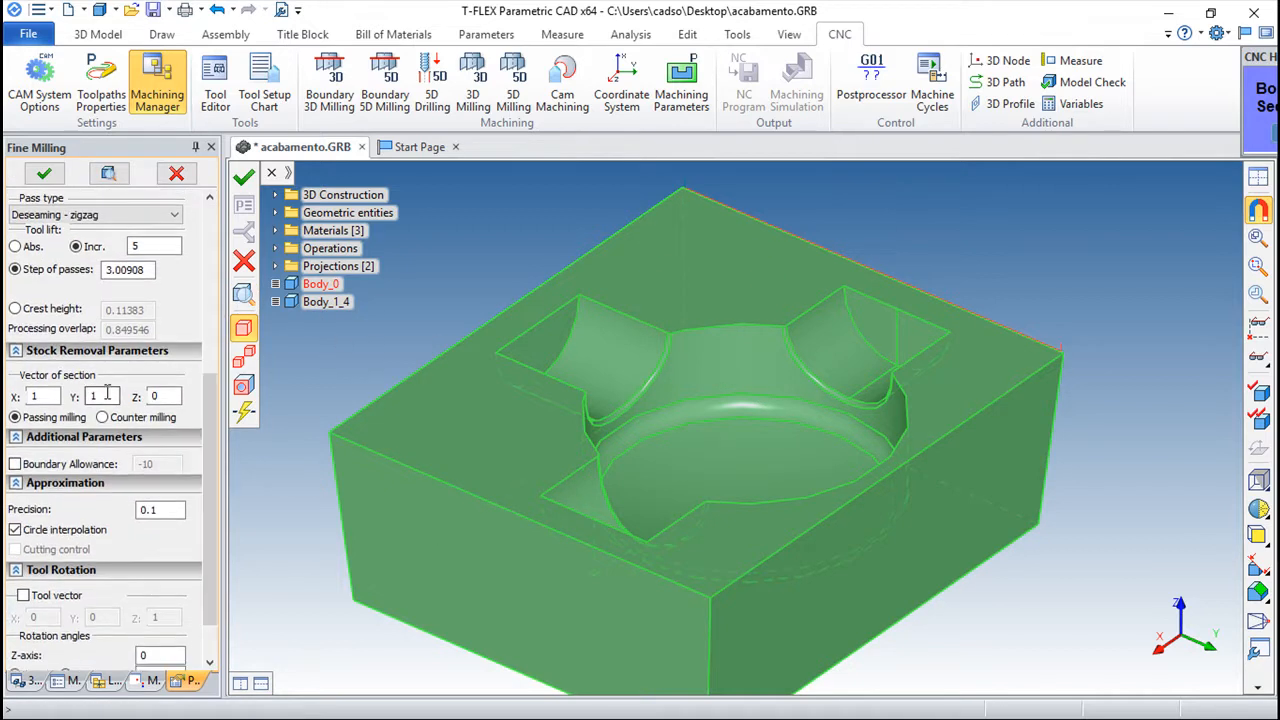
pyautogui.moveTo(107, 395); pyautogui.dragTo(58, 393)
pyautogui.write('0')
pyautogui.click(158, 396)
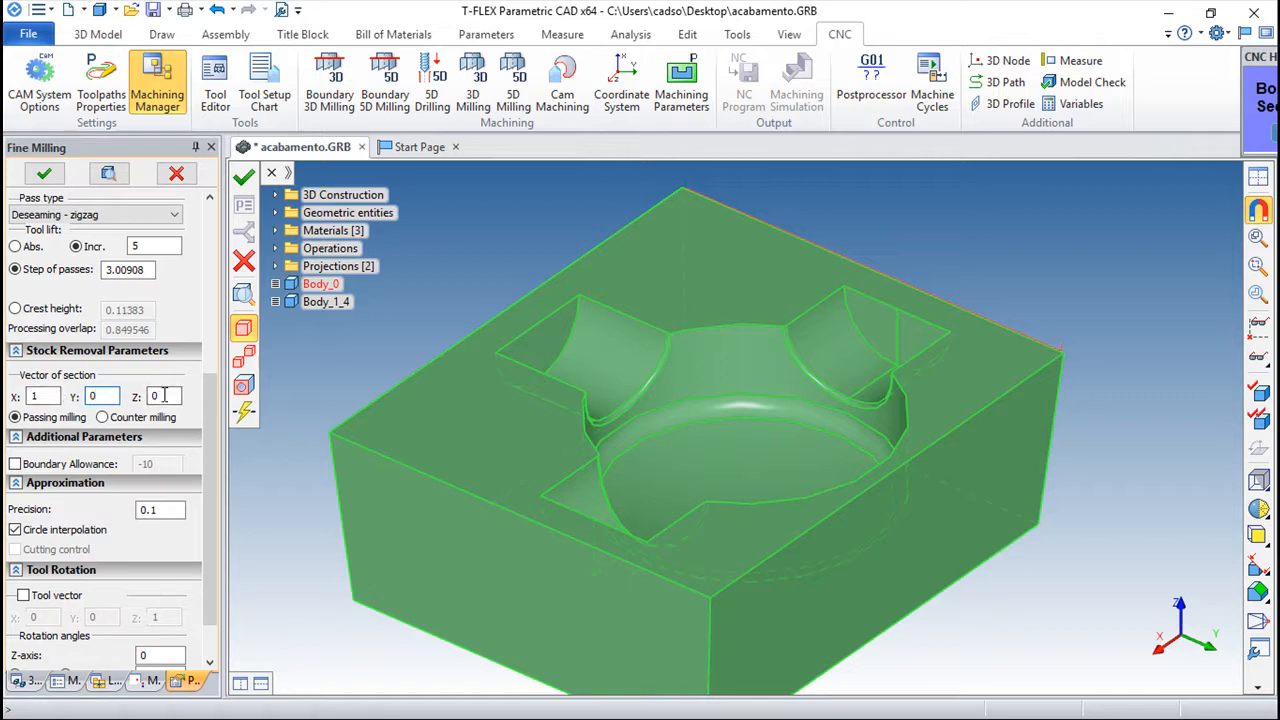
pyautogui.click(244, 177)
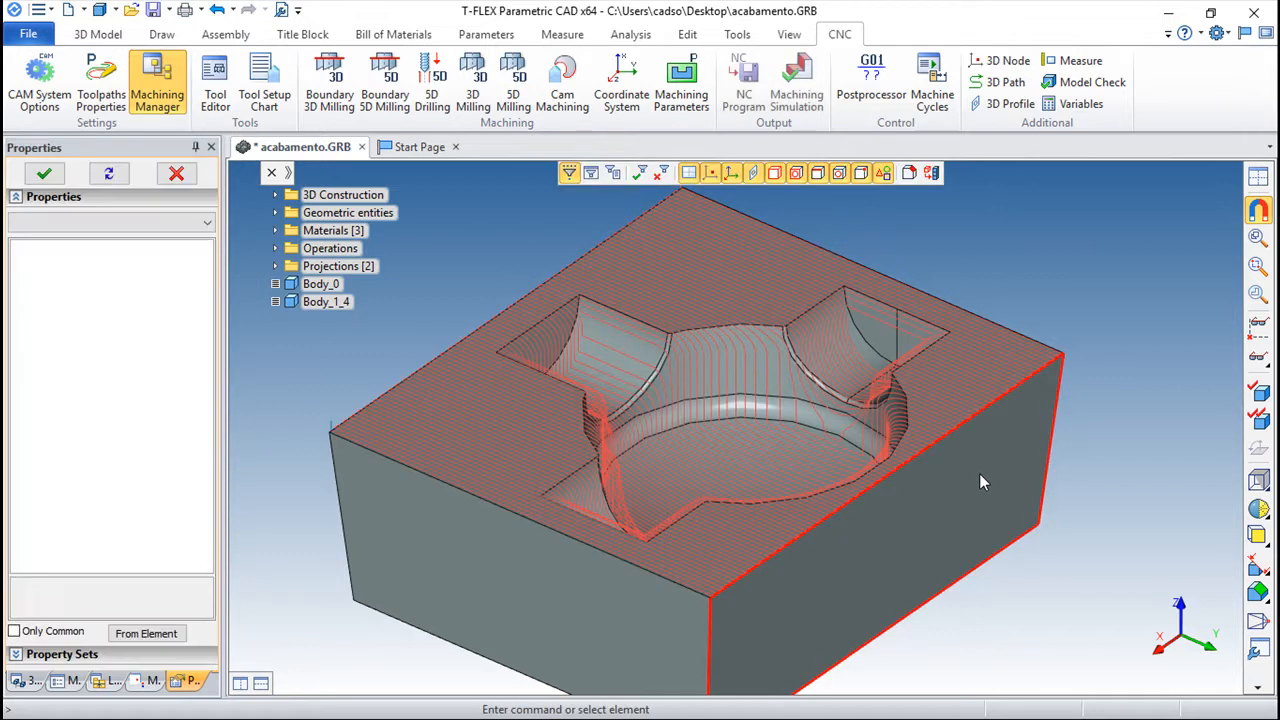
# Examine the zigzag passes across the block's upper face, cavity and side pockets from several angles
pyautogui.moveTo(1034, 569); pyautogui.dragTo(992, 580)
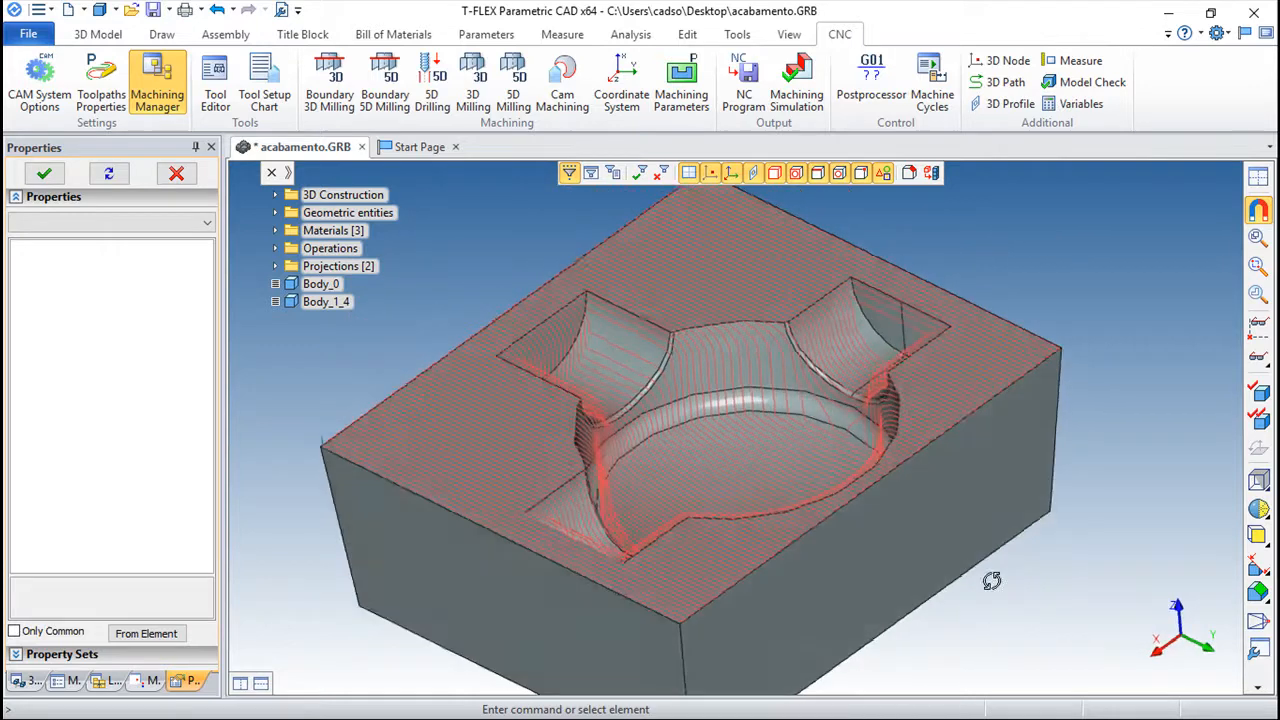
pyautogui.moveTo(632, 489); pyautogui.dragTo(807, 519)
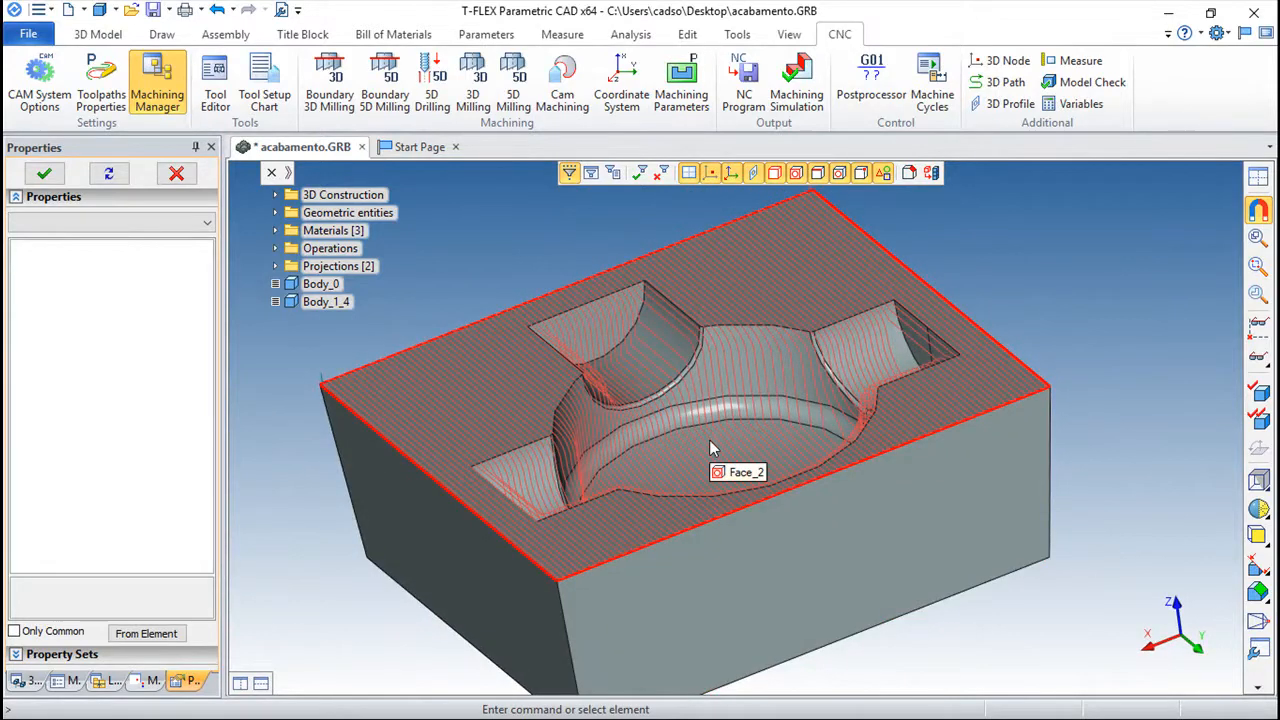
pyautogui.moveTo(818, 356); pyautogui.dragTo(879, 389)
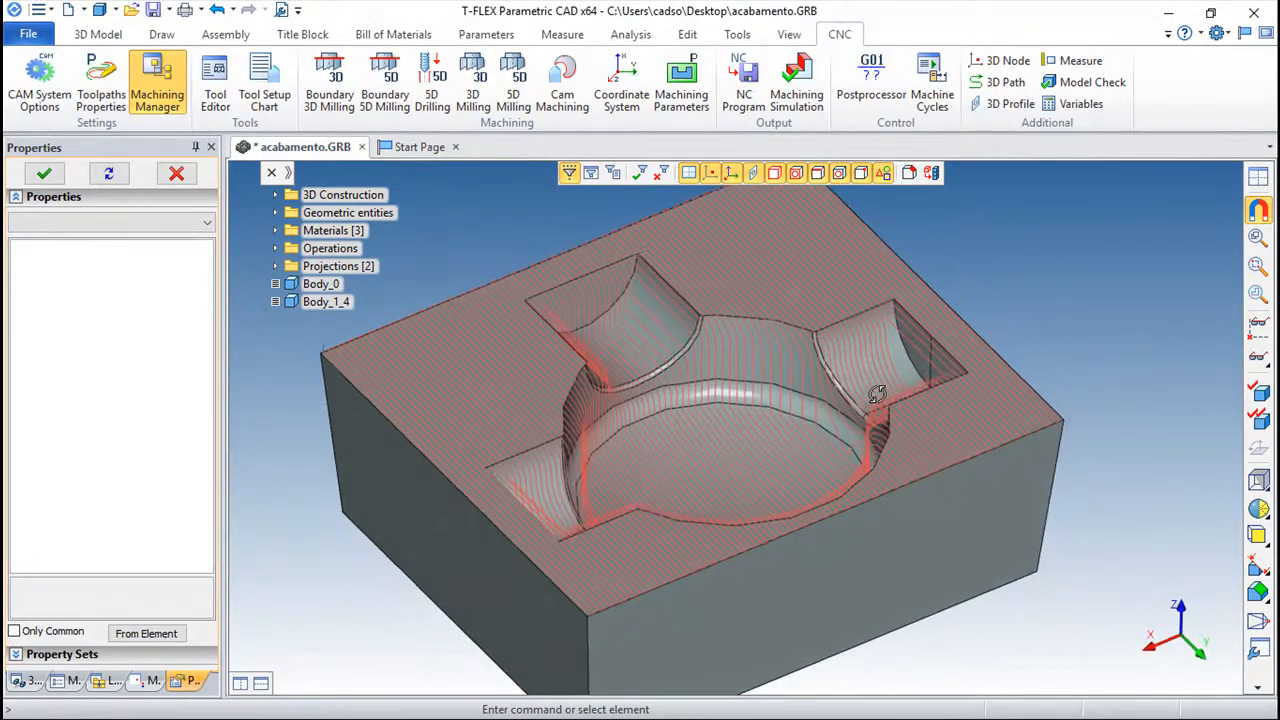
pyautogui.moveTo(659, 405); pyautogui.dragTo(1087, 510)
pyautogui.moveTo(925, 331); pyautogui.dragTo(814, 295)
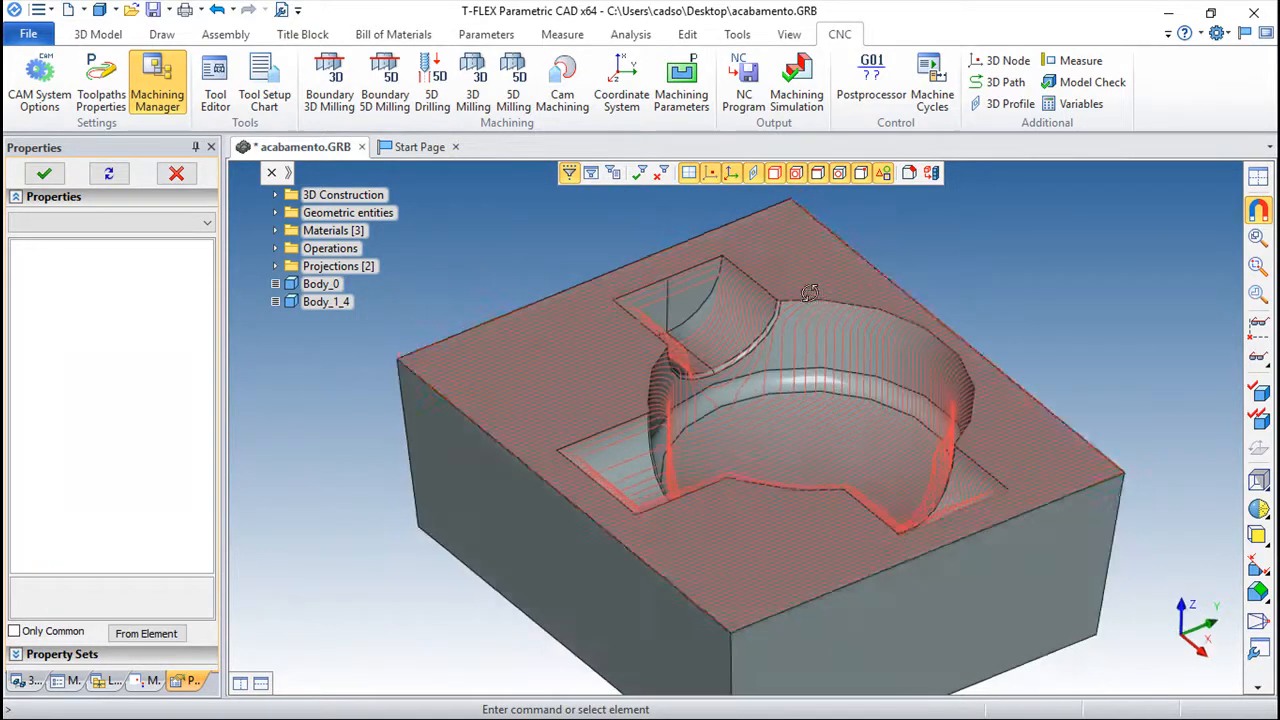
pyautogui.moveTo(872, 560); pyautogui.dragTo(551, 558)
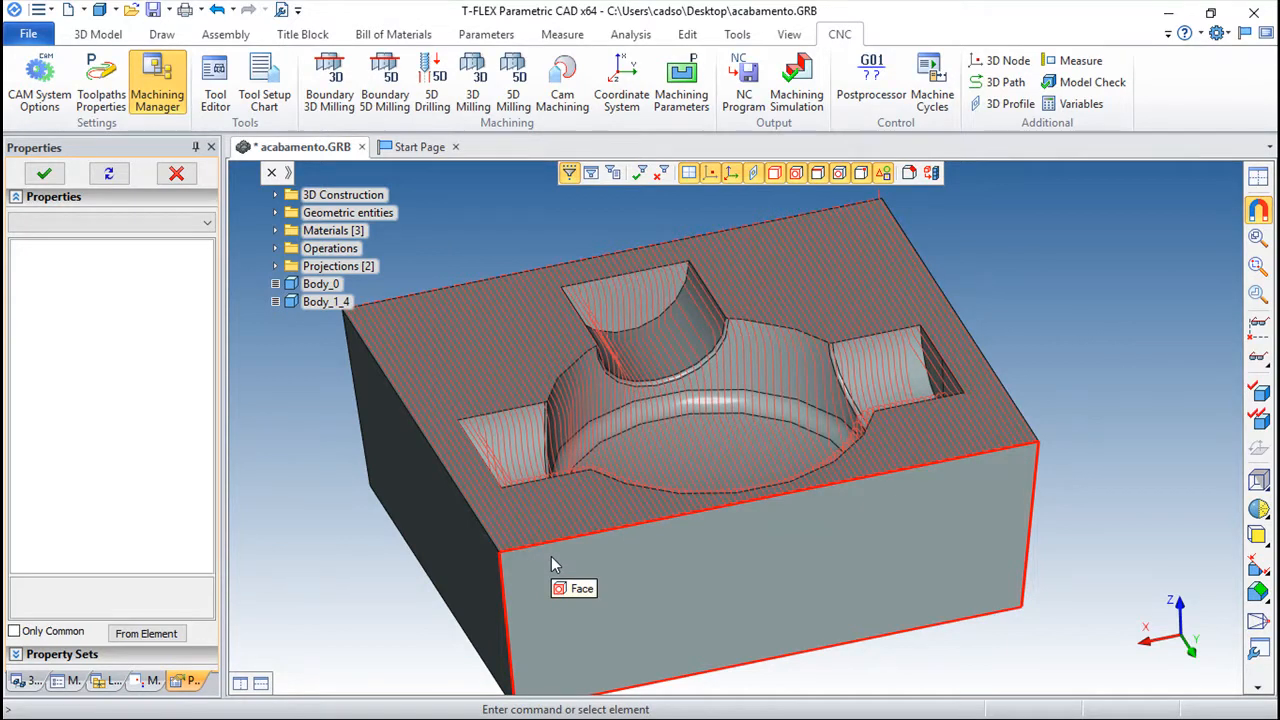
pyautogui.moveTo(742, 502); pyautogui.dragTo(336, 544)
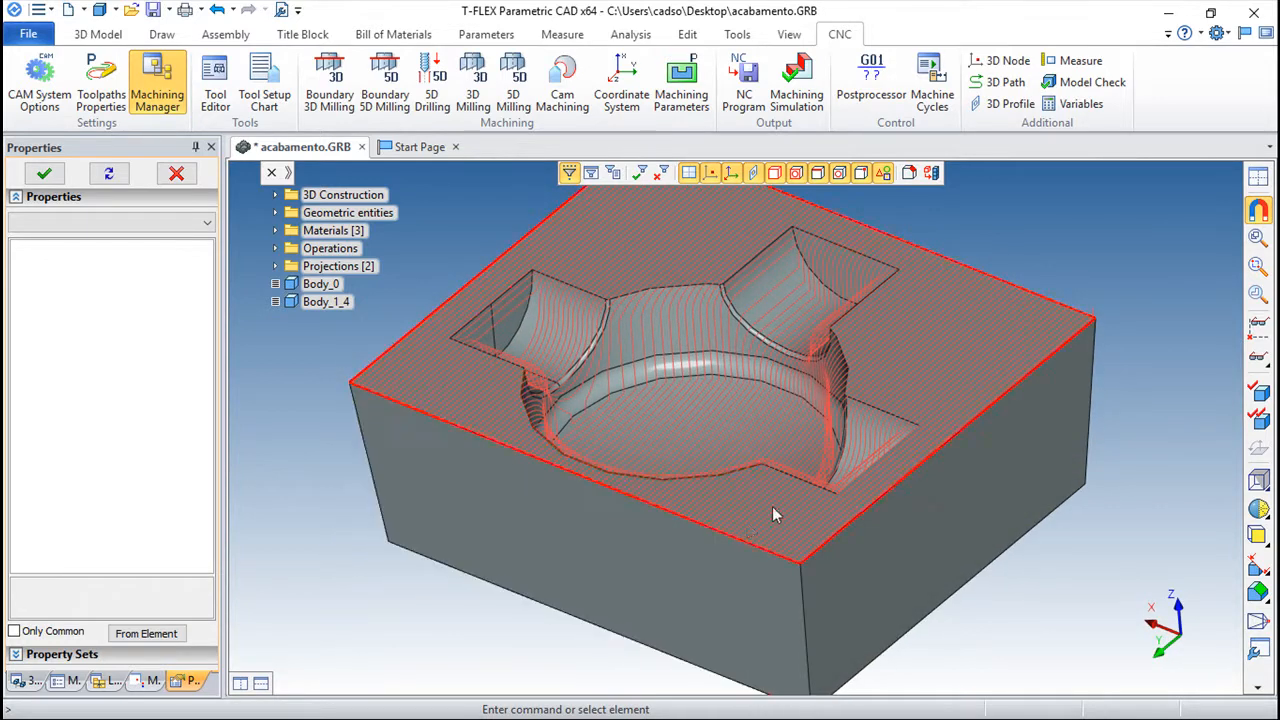
pyautogui.moveTo(748, 499); pyautogui.dragTo(672, 505)
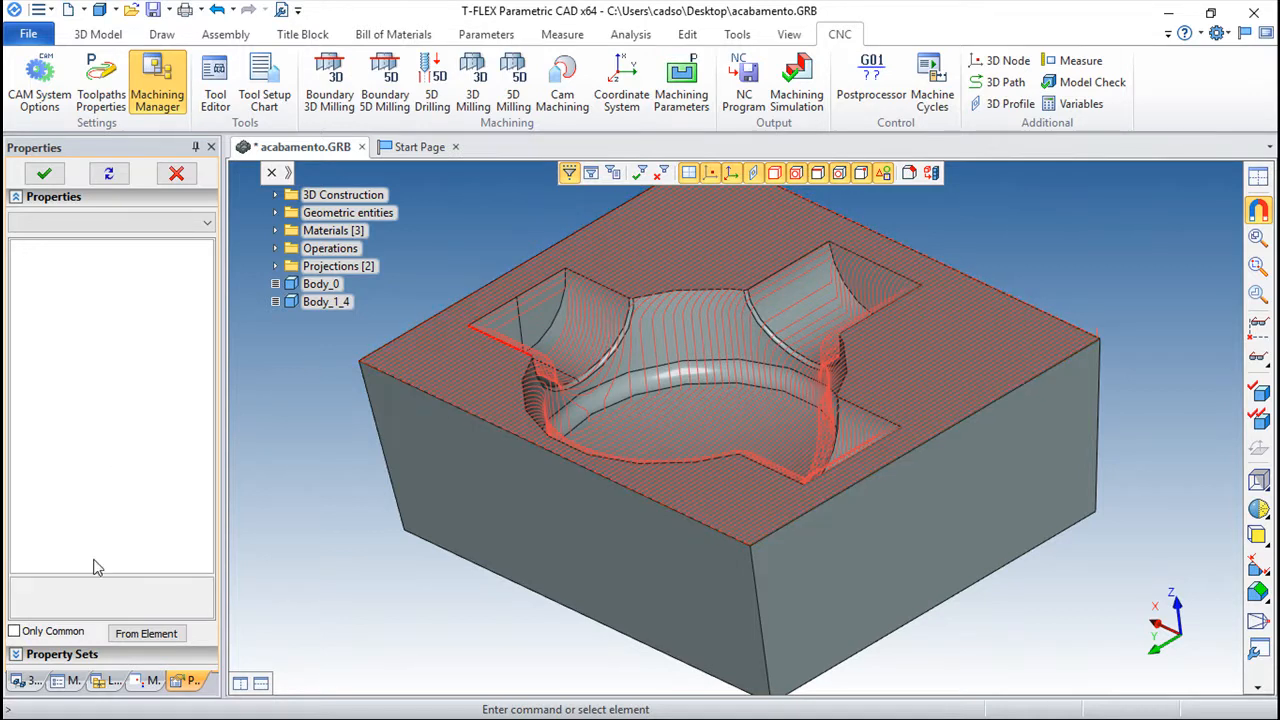
# Set Toolpath1's tool rotation angle about the Z-axis to 45 and regenerate the toolpath
pyautogui.click(150, 681)
pyautogui.doubleClick(90, 185)
pyautogui.moveTo(210, 405); pyautogui.dragTo(210, 605)
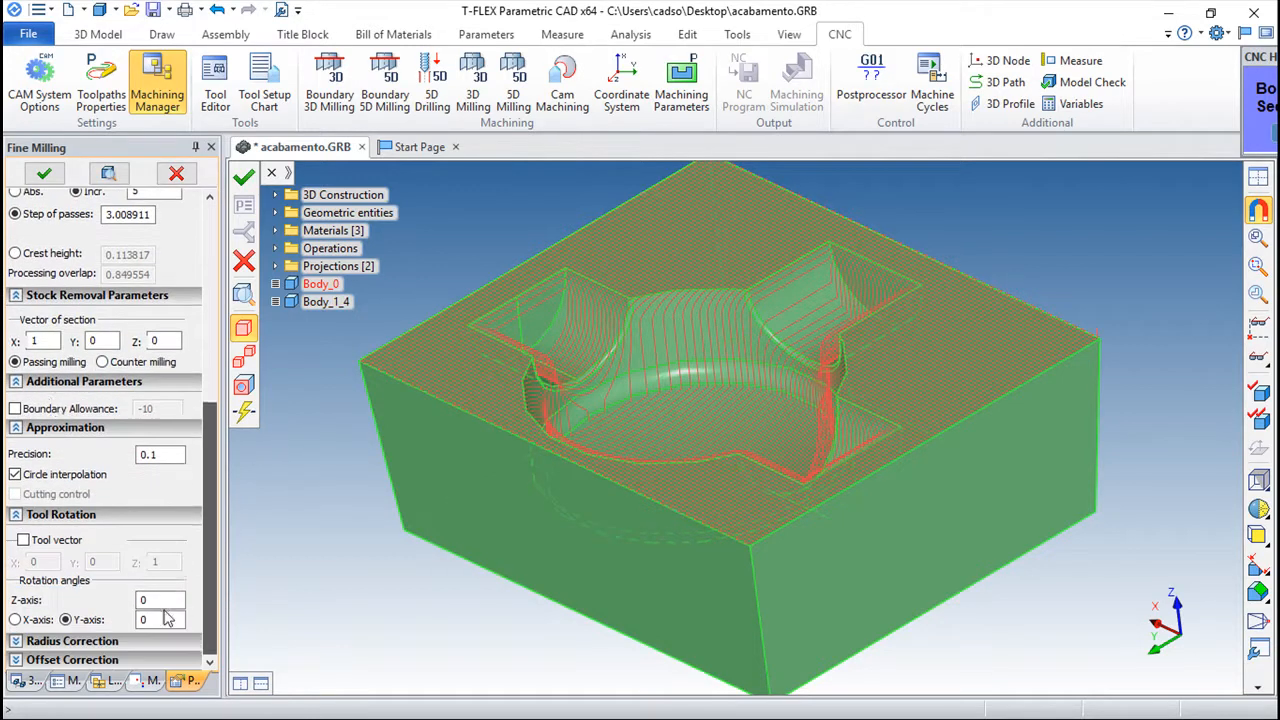
pyautogui.click(43, 340)
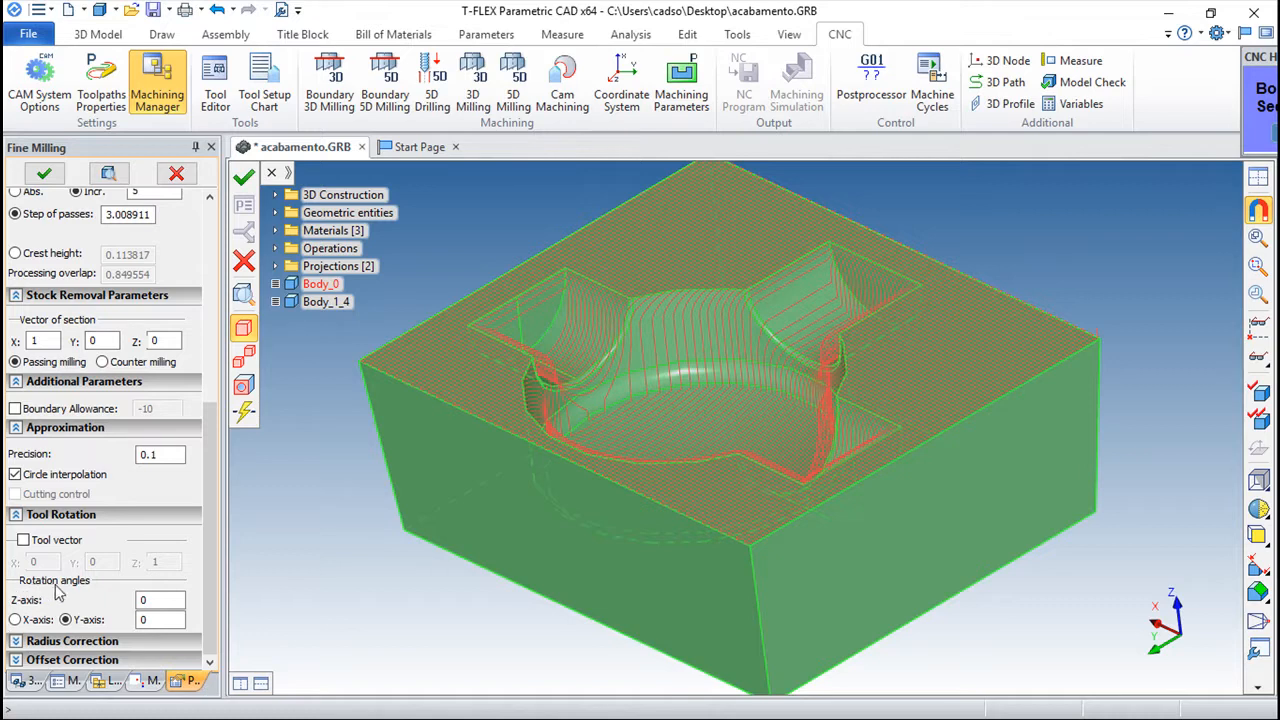
pyautogui.click(160, 600)
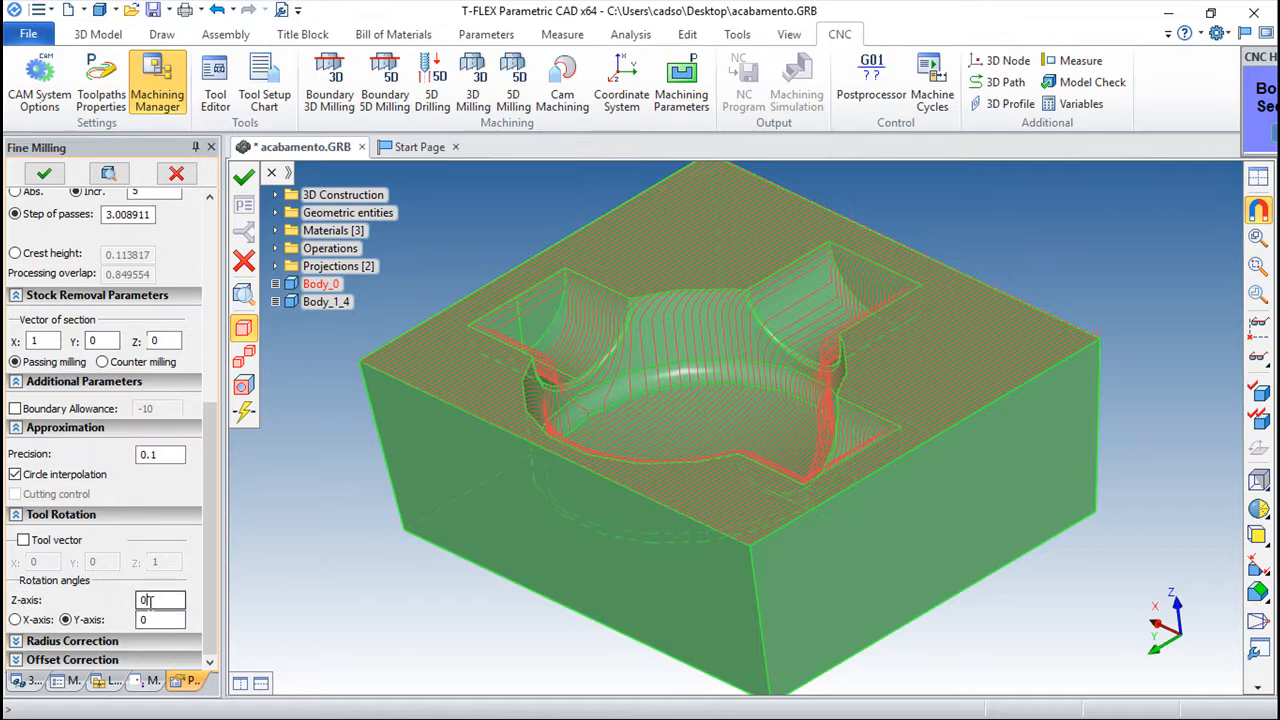
pyautogui.write('45')
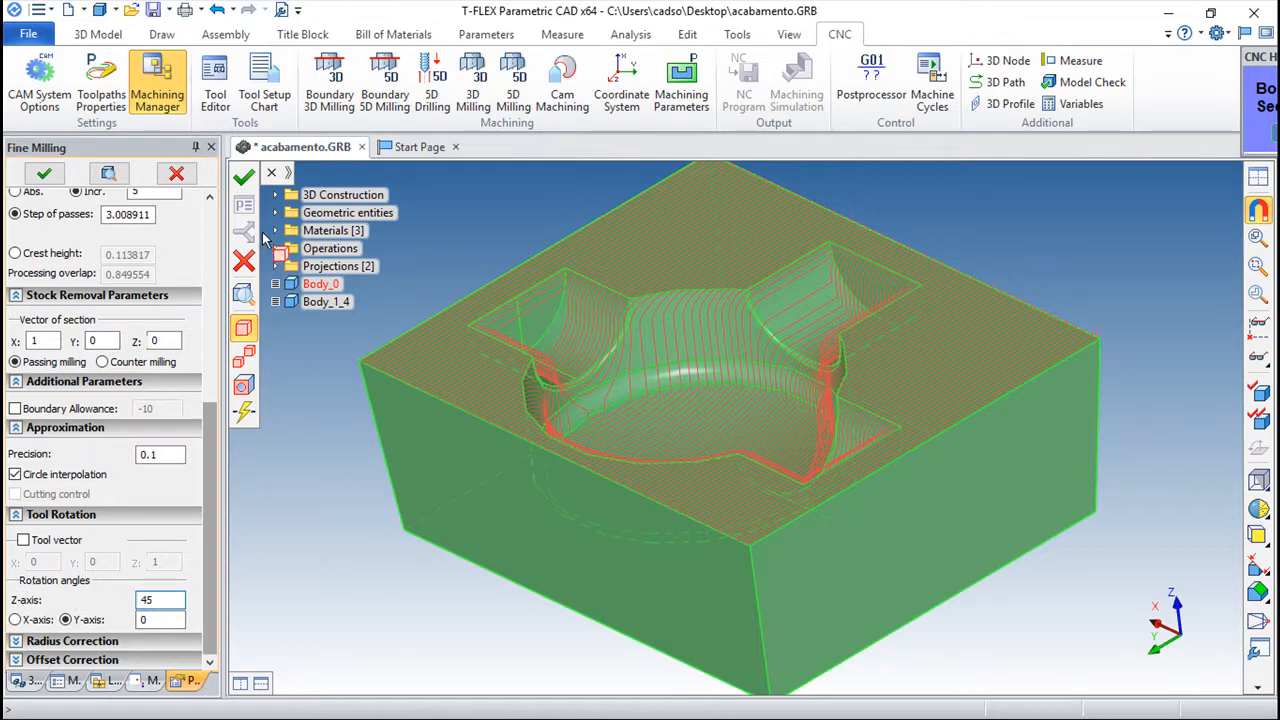
pyautogui.click(243, 176)
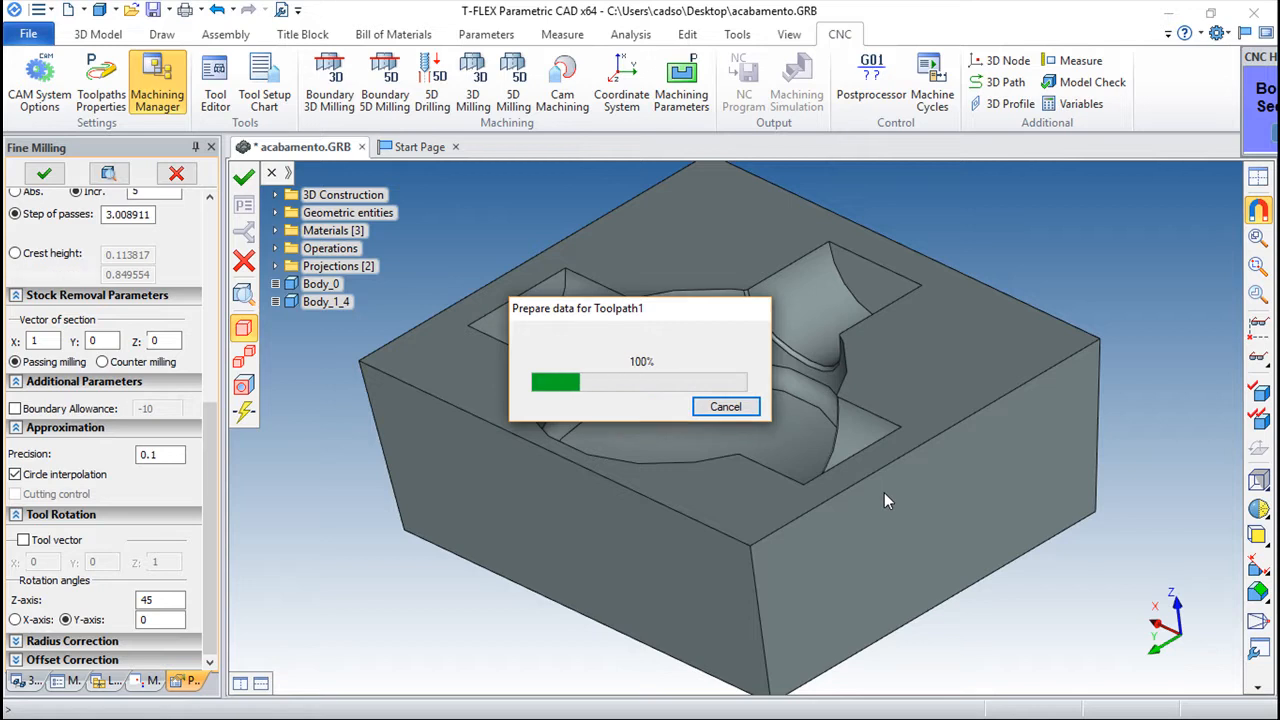
pyautogui.moveTo(801, 536); pyautogui.dragTo(684, 522, button='middle')
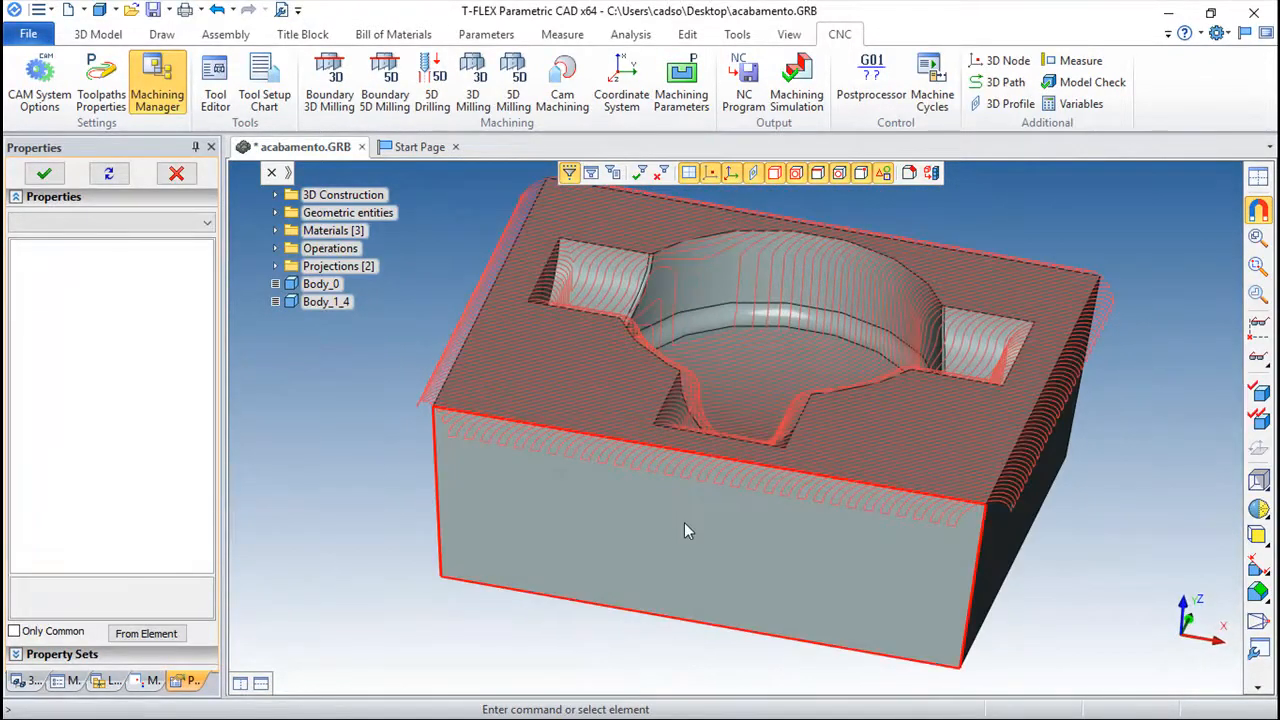
# Review Toolpath1's fine milling parameters, including the available pass types, precision and tool rotation angles, without changing them
pyautogui.click(152, 680)
pyautogui.doubleClick(88, 183)
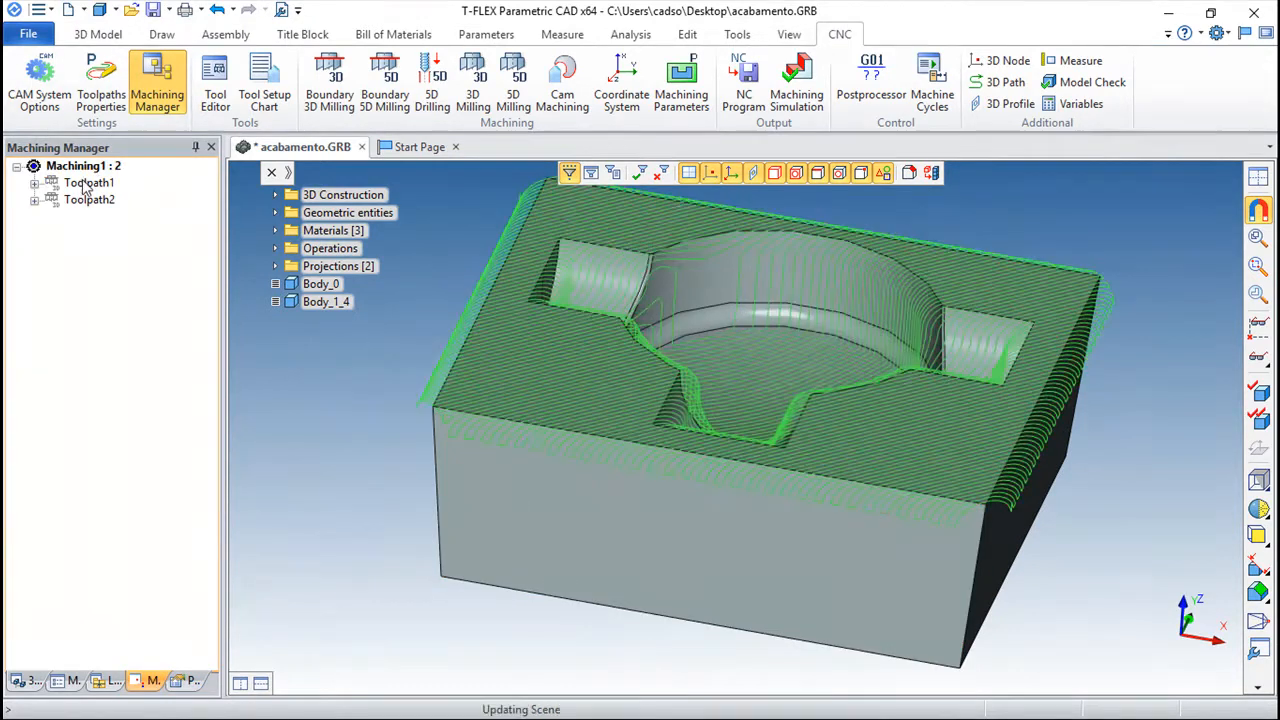
pyautogui.scroll(-1, 212, 340)
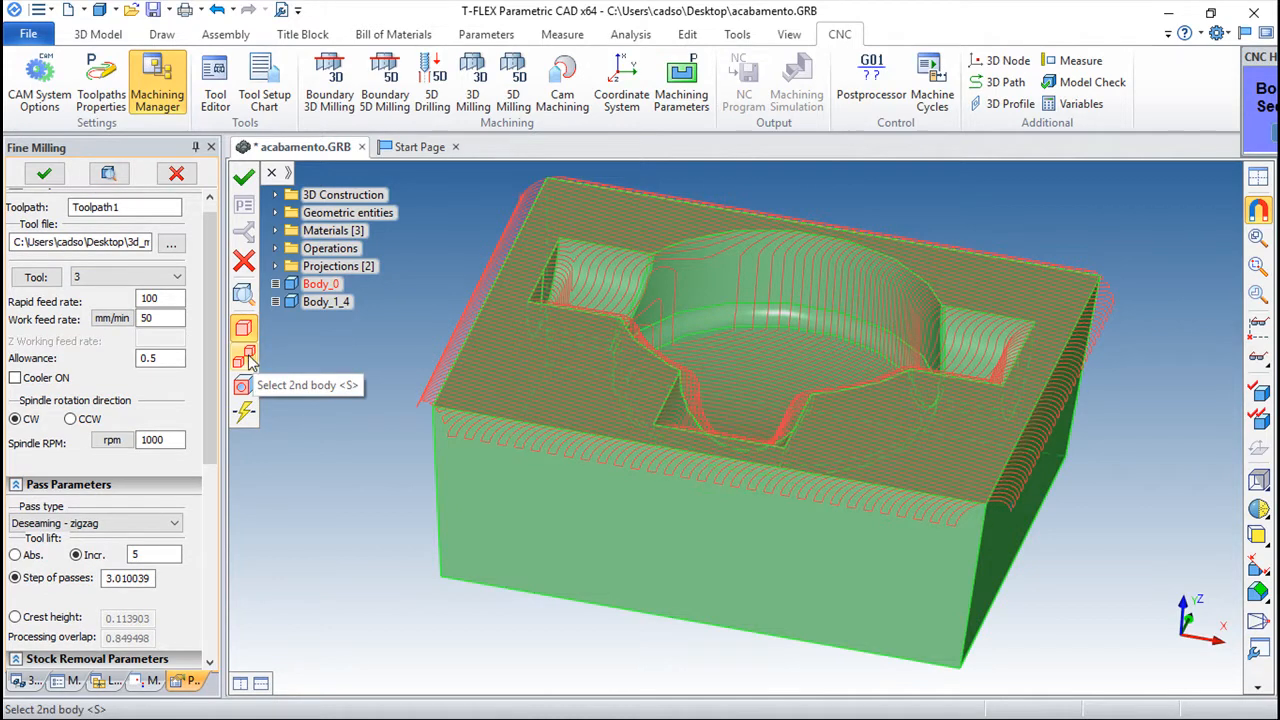
pyautogui.scroll(-5, 180, 330)
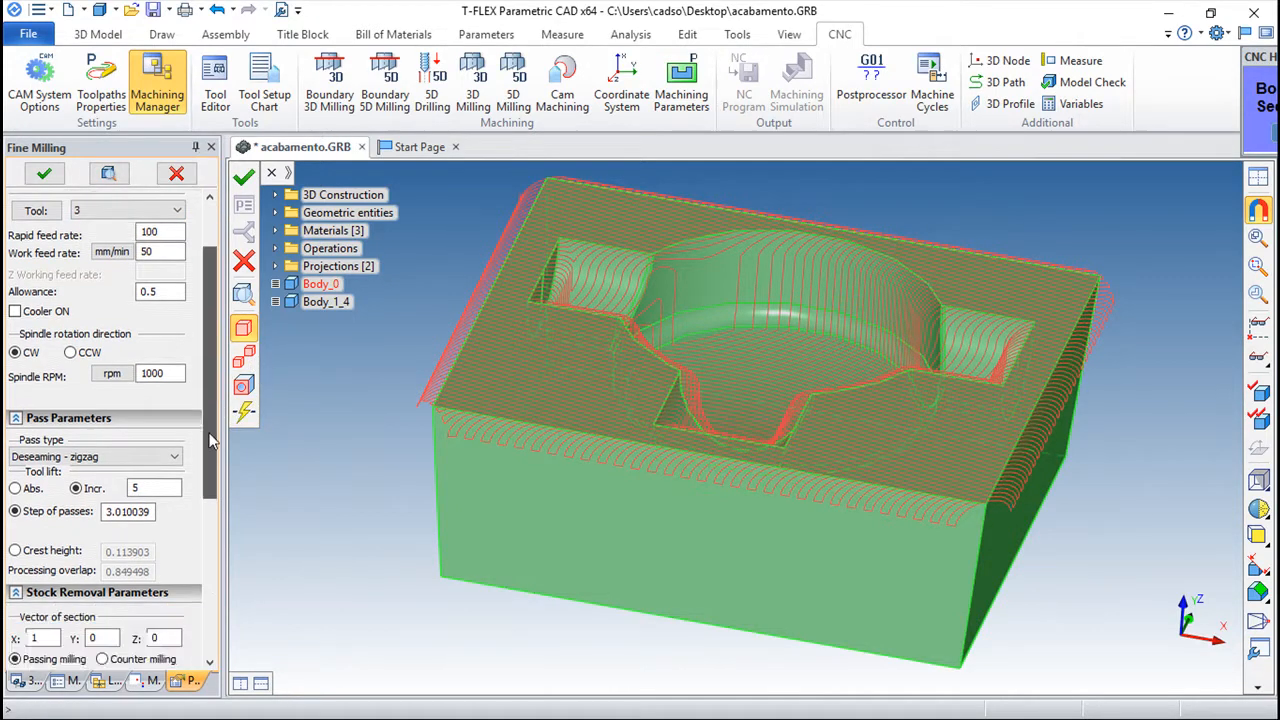
pyautogui.click(167, 284)
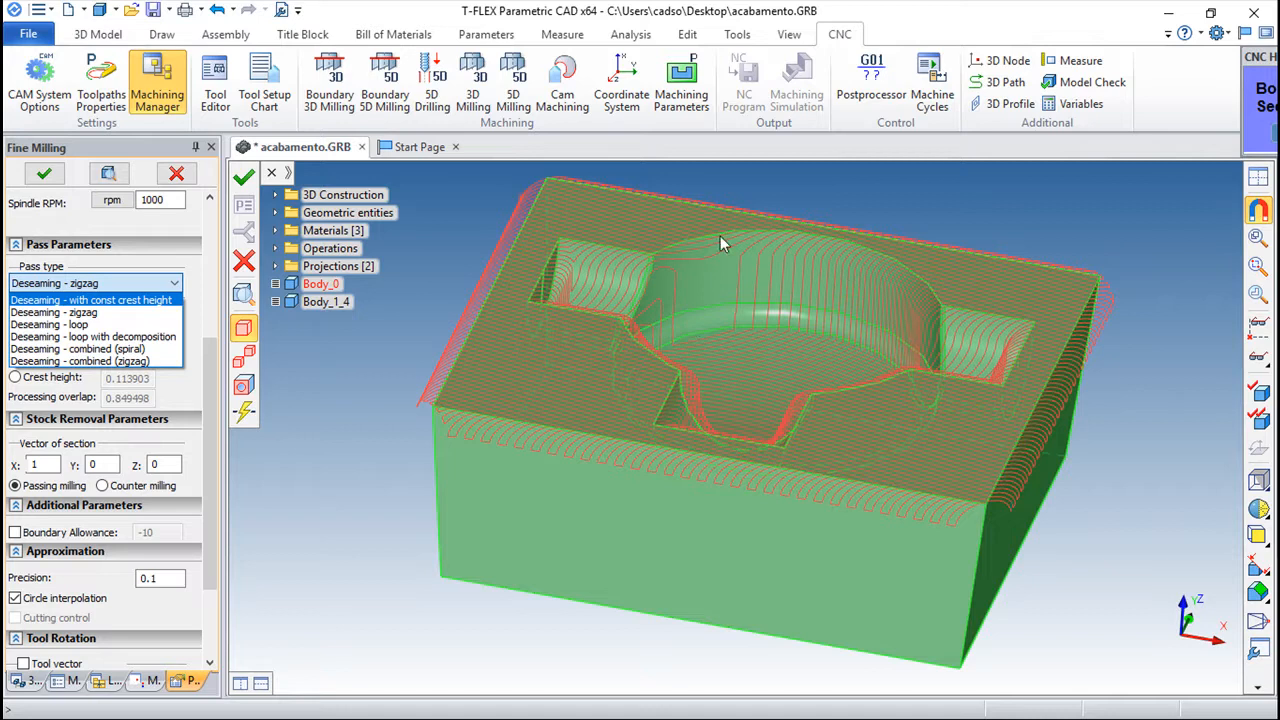
pyautogui.click(331, 465)
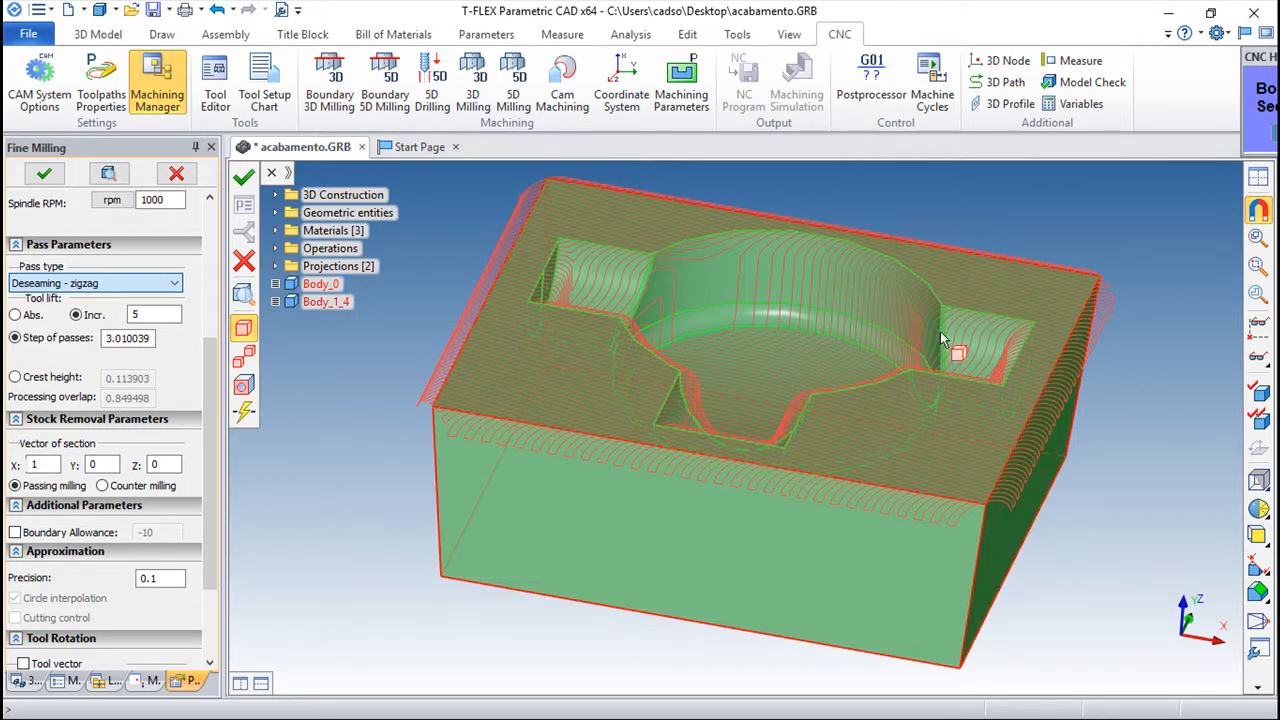
pyautogui.click(857, 344)
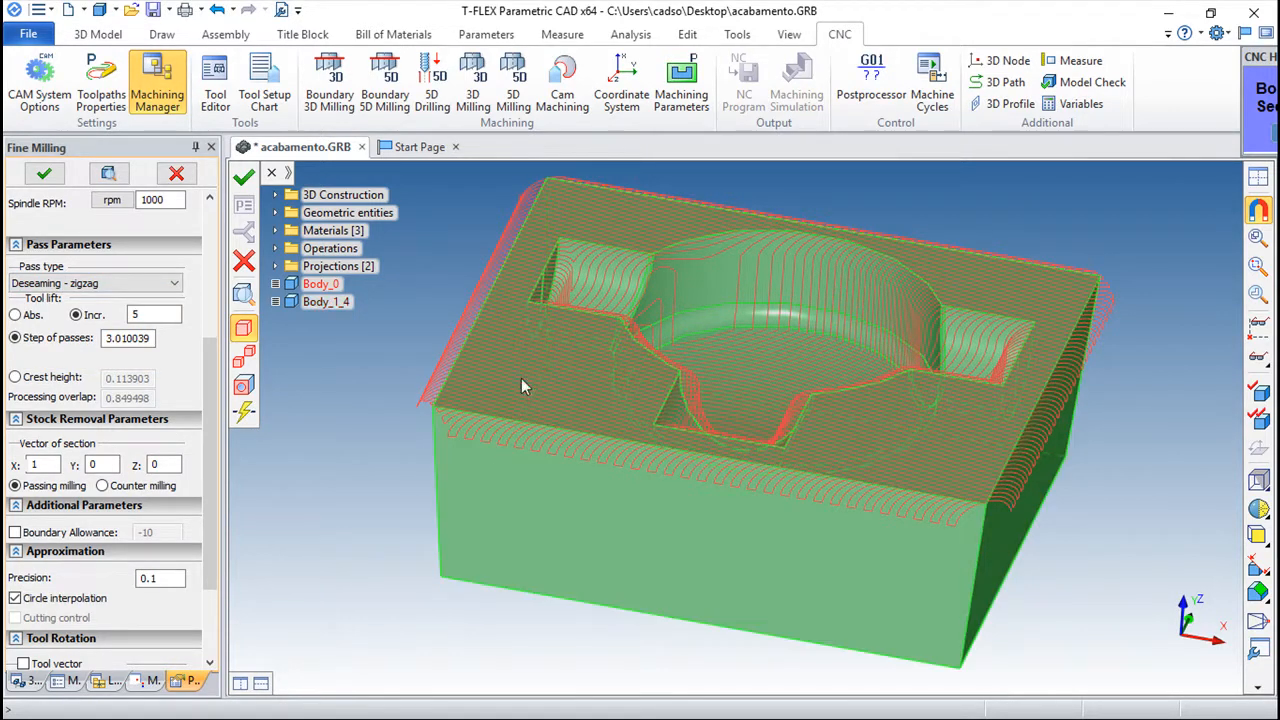
pyautogui.scroll(-3, 212, 467)
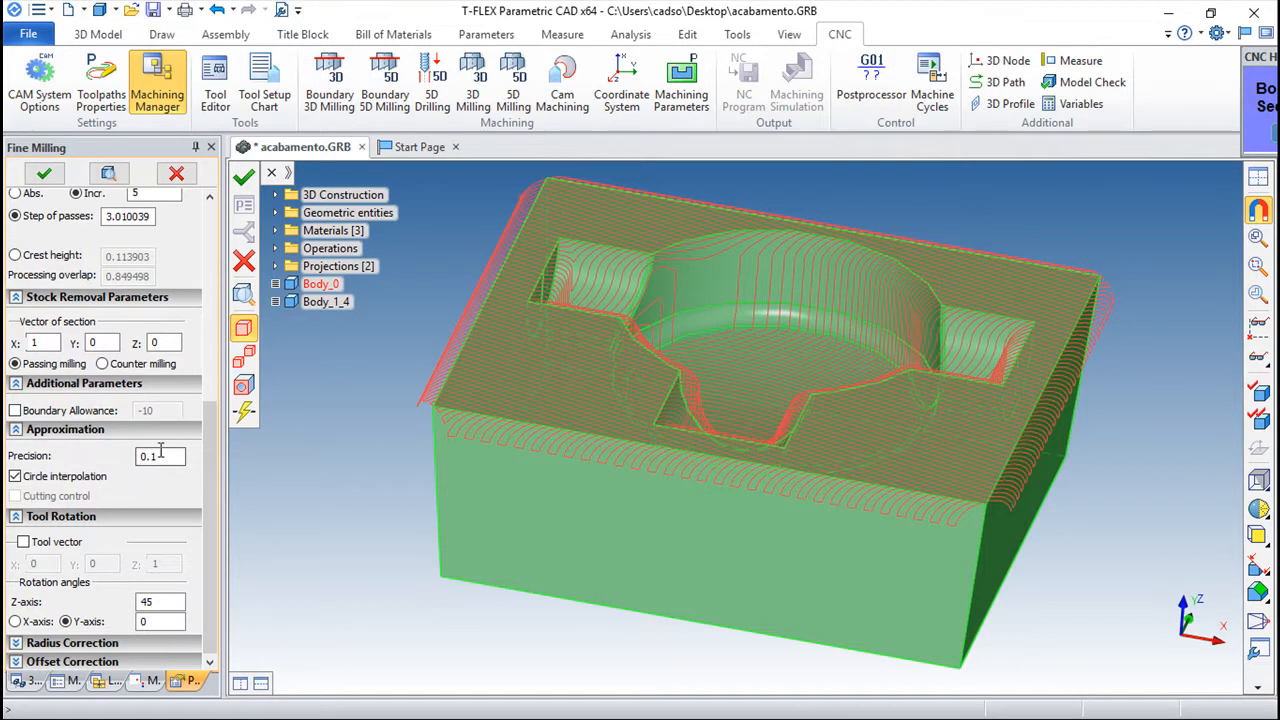
pyautogui.moveTo(160, 455); pyautogui.dragTo(127, 455)
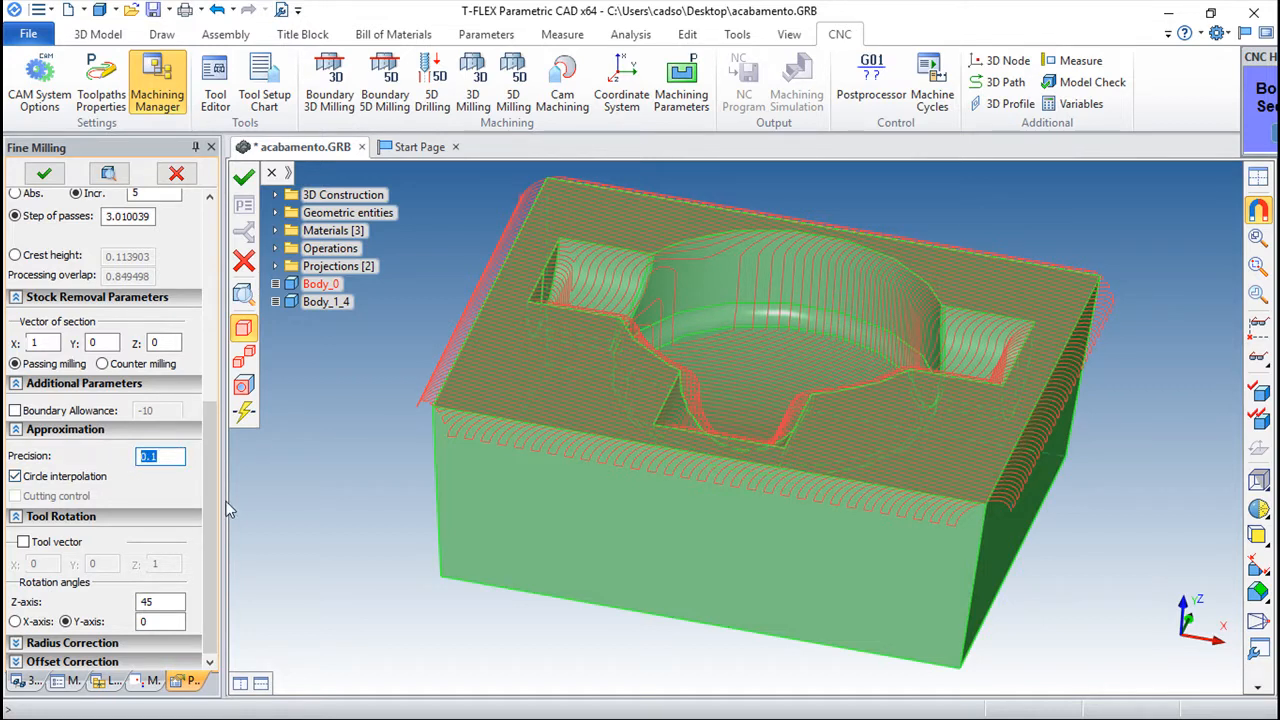
pyautogui.moveTo(208, 498); pyautogui.dragTo(208, 510)
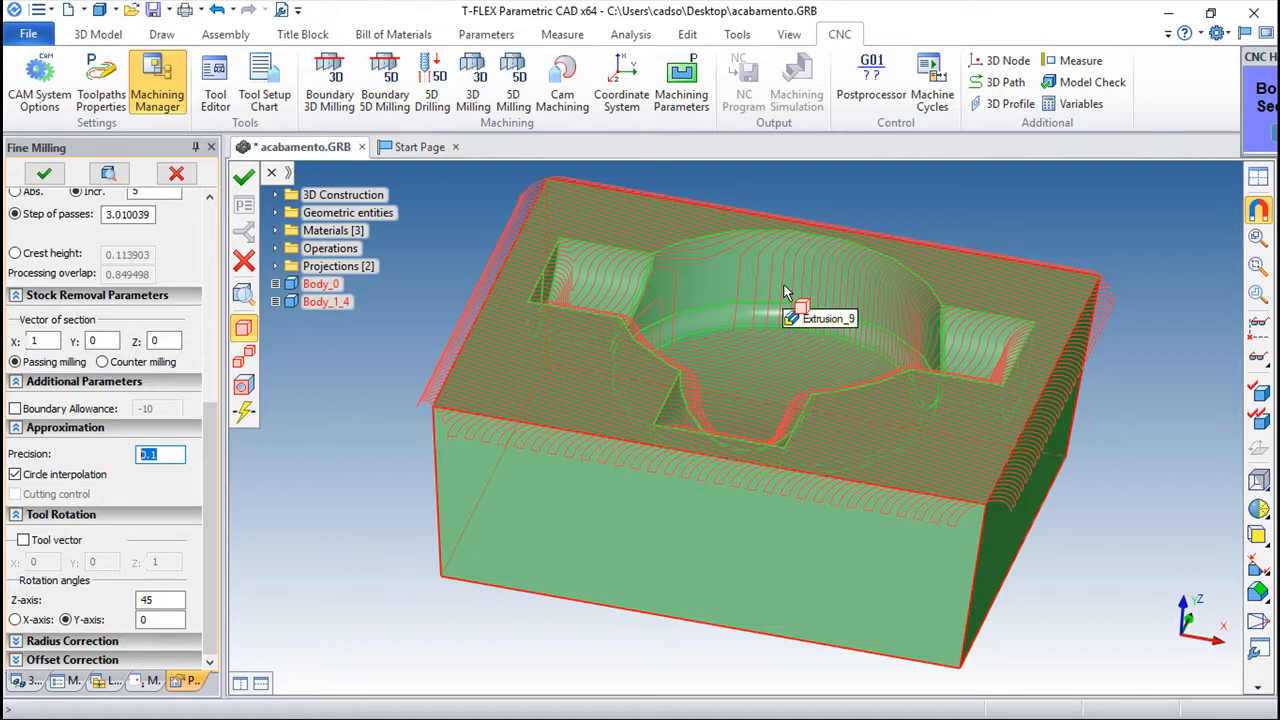
pyautogui.click(246, 290)
# Run the machining simulation of Toolpath1 and watch the tool follow the passes from several angles
pyautogui.moveTo(768, 330); pyautogui.dragTo(752, 346, button='middle')
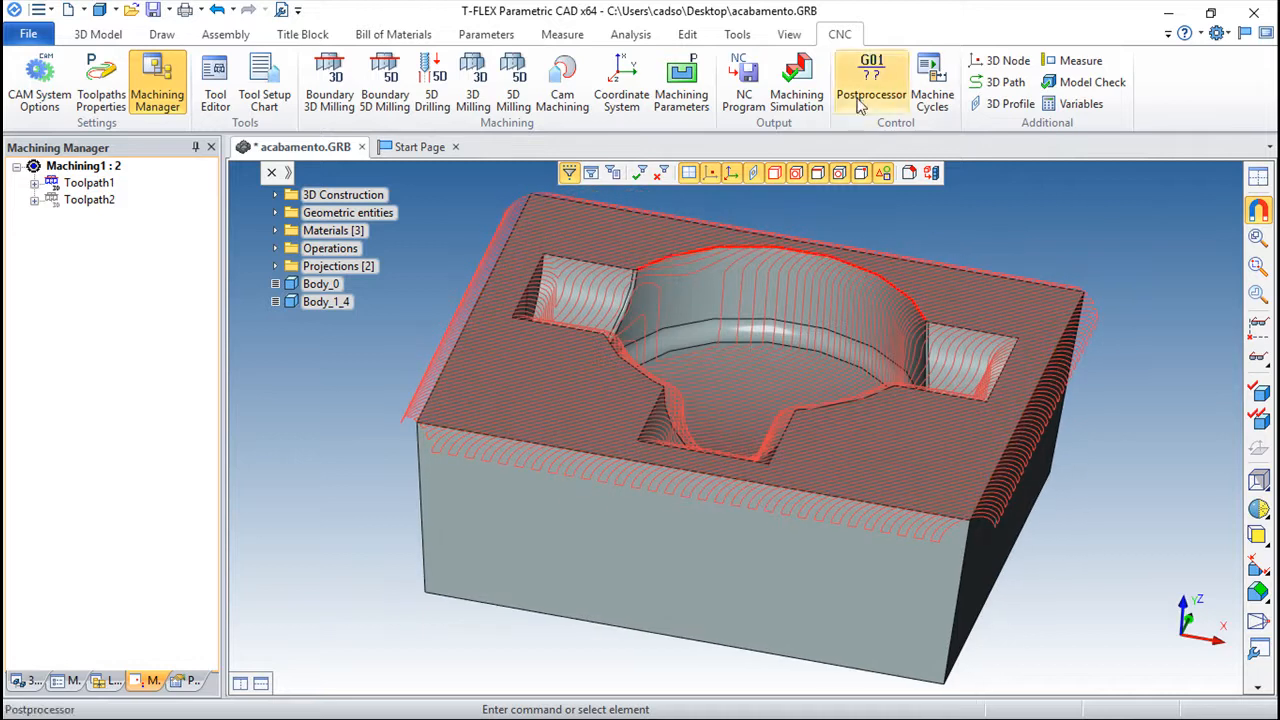
pyautogui.click(793, 70)
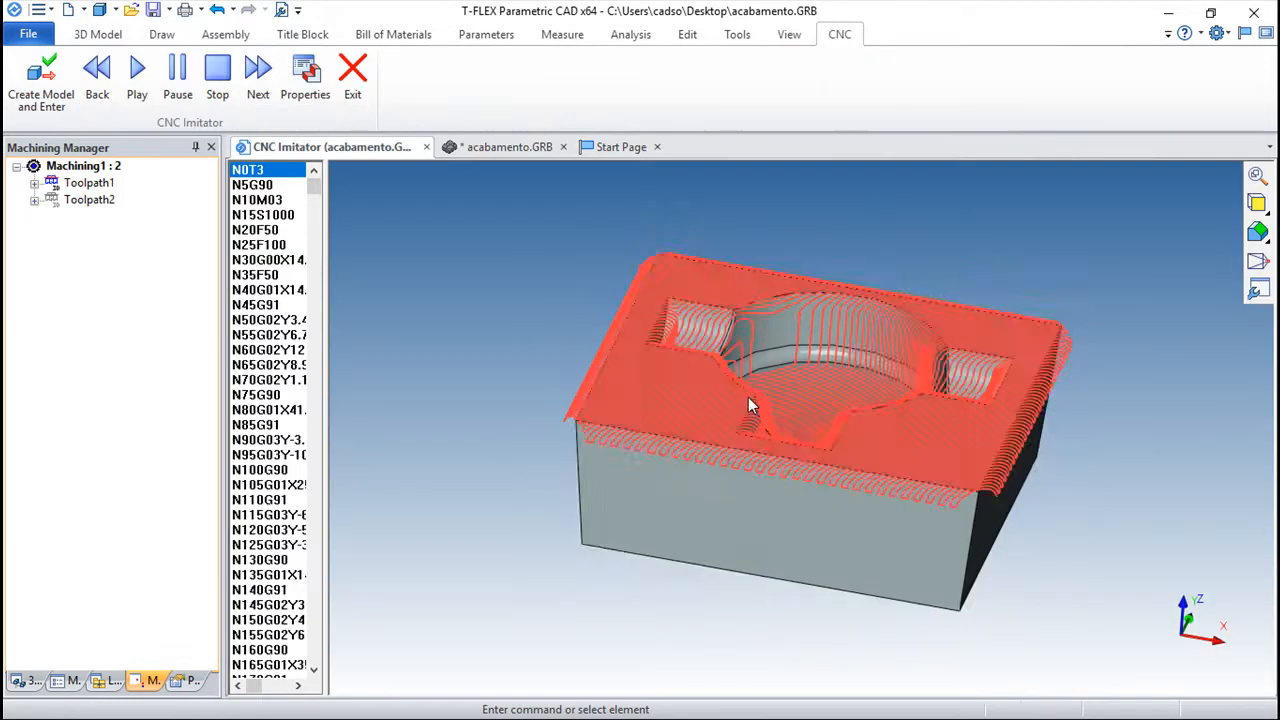
pyautogui.scroll(3, 755, 391)
pyautogui.scroll(-4, 1028, 355)
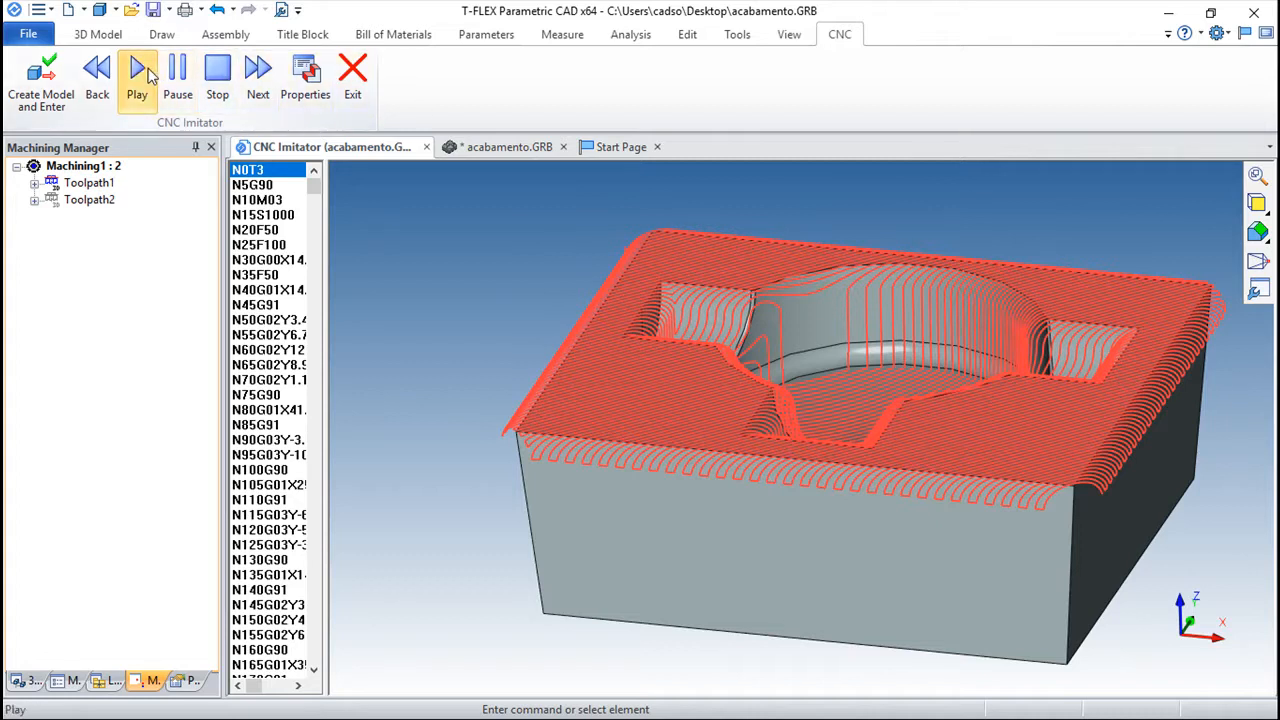
pyautogui.moveTo(658, 430); pyautogui.dragTo(939, 432)
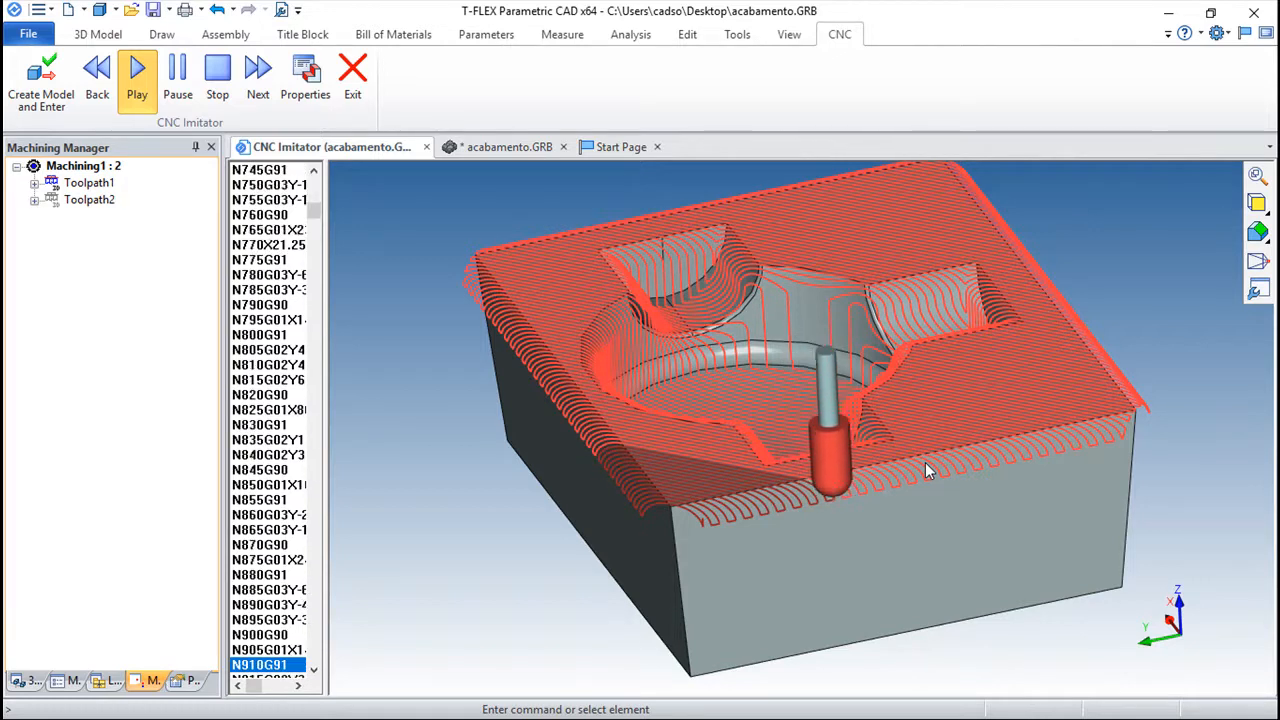
pyautogui.moveTo(907, 445); pyautogui.dragTo(749, 441, button='middle')
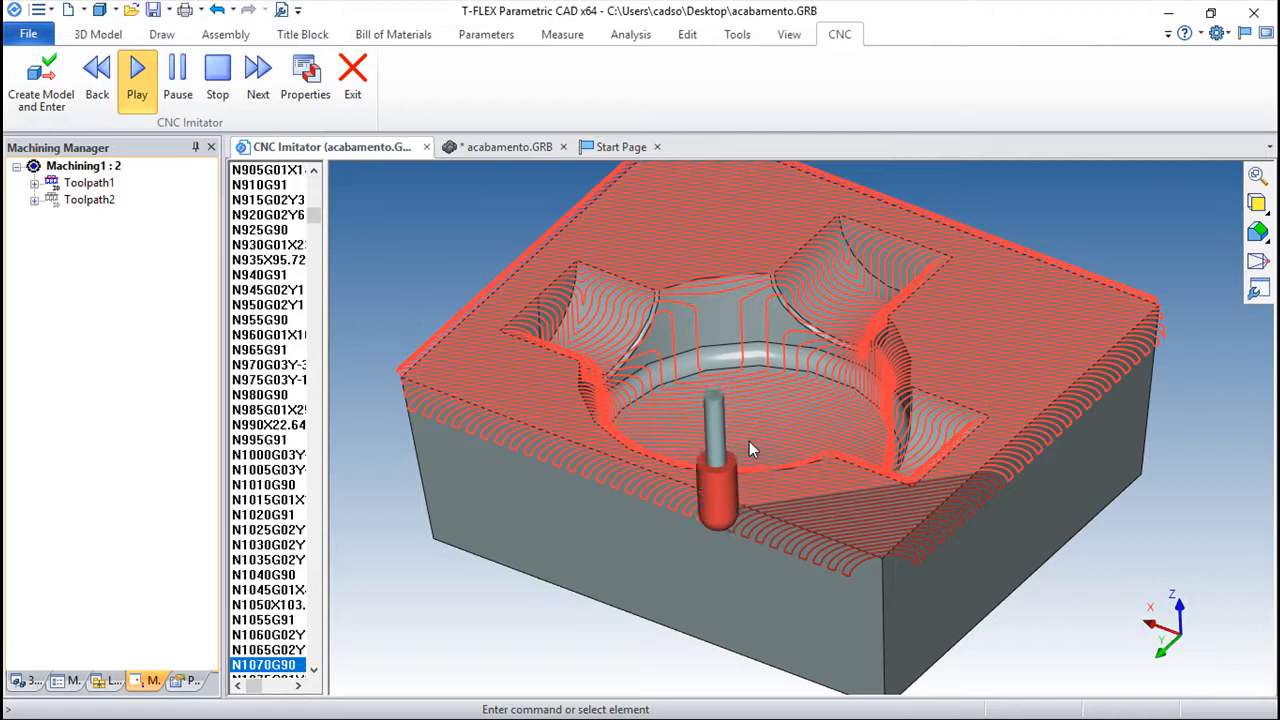